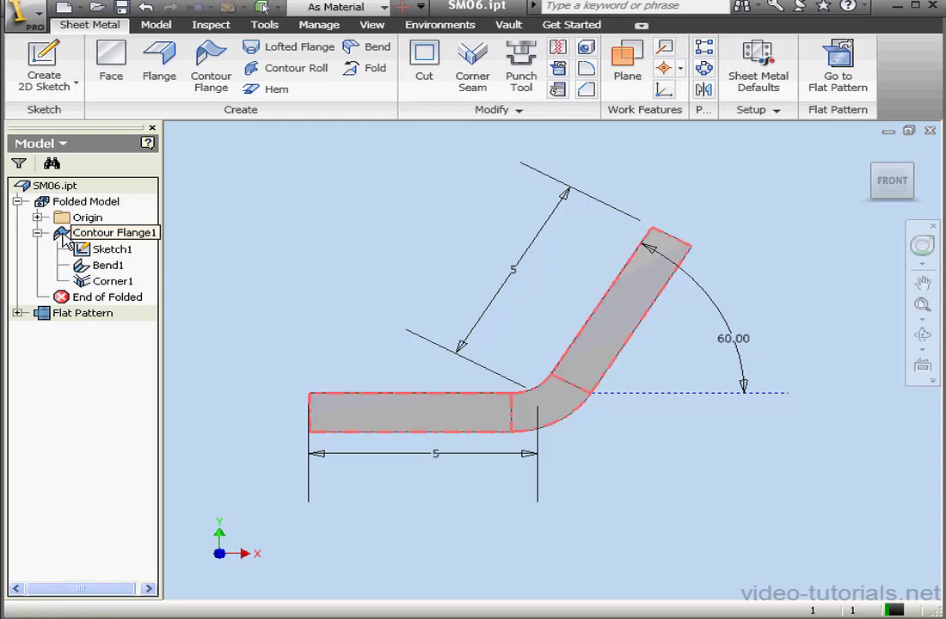
# Flip Contour Flange1's material thickness to the other side of the profile and apply it
pyautogui.doubleClick(88, 236)
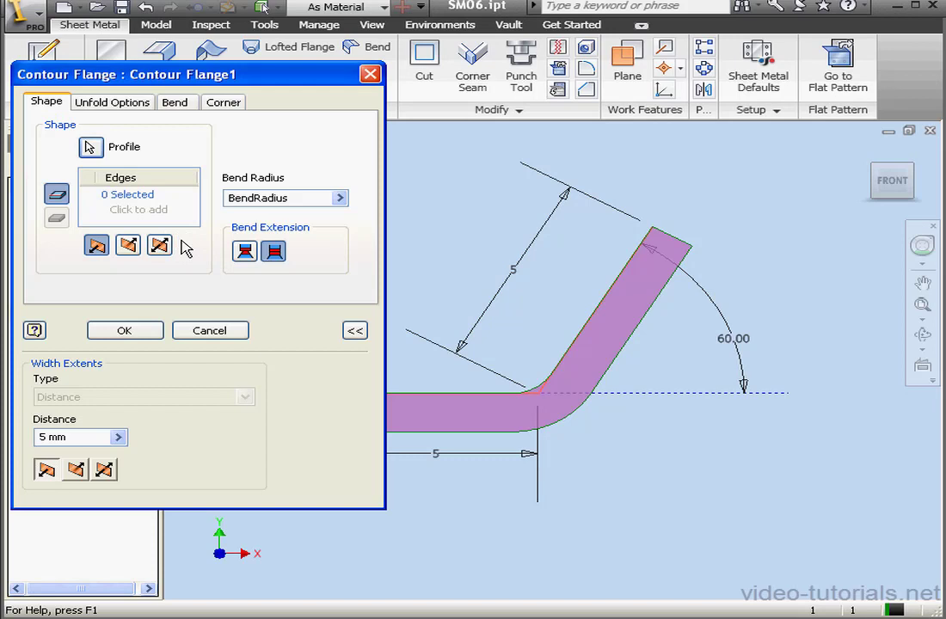
pyautogui.click(128, 246)
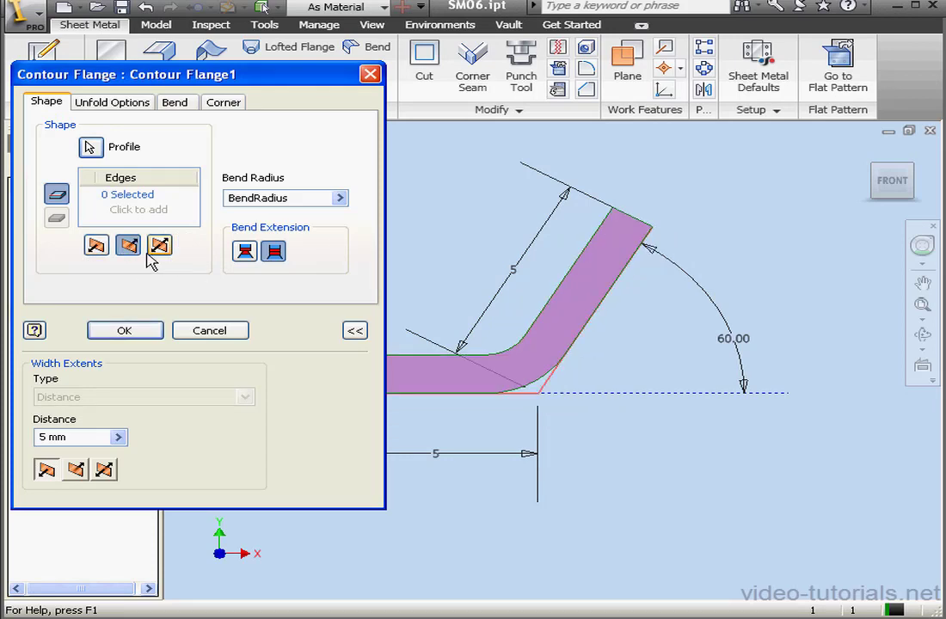
pyautogui.click(129, 331)
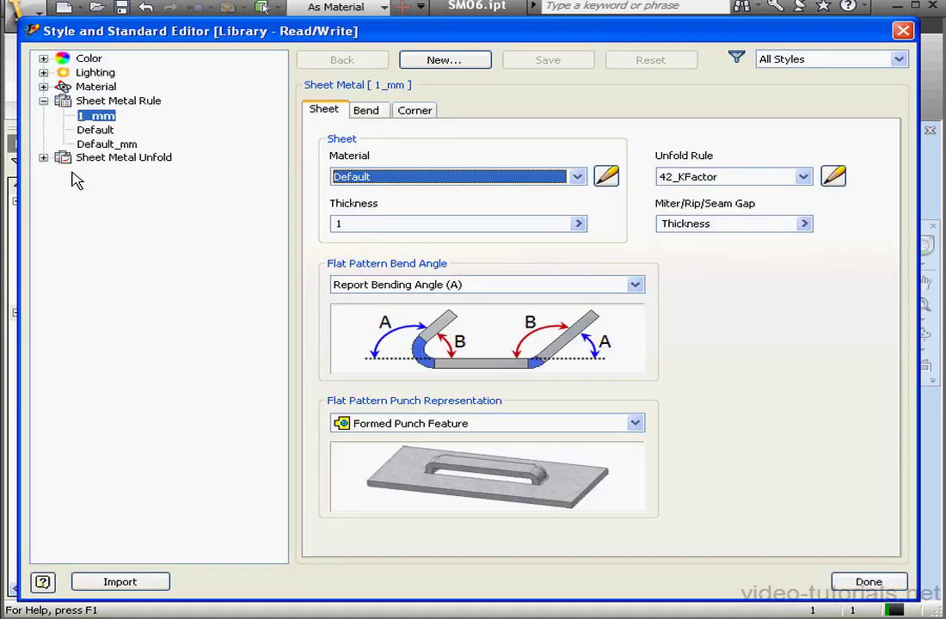
# Copy the 42_KFactor sheet metal unfold style into a new style named BT
pyautogui.click(44, 159)
pyautogui.click(110, 172)
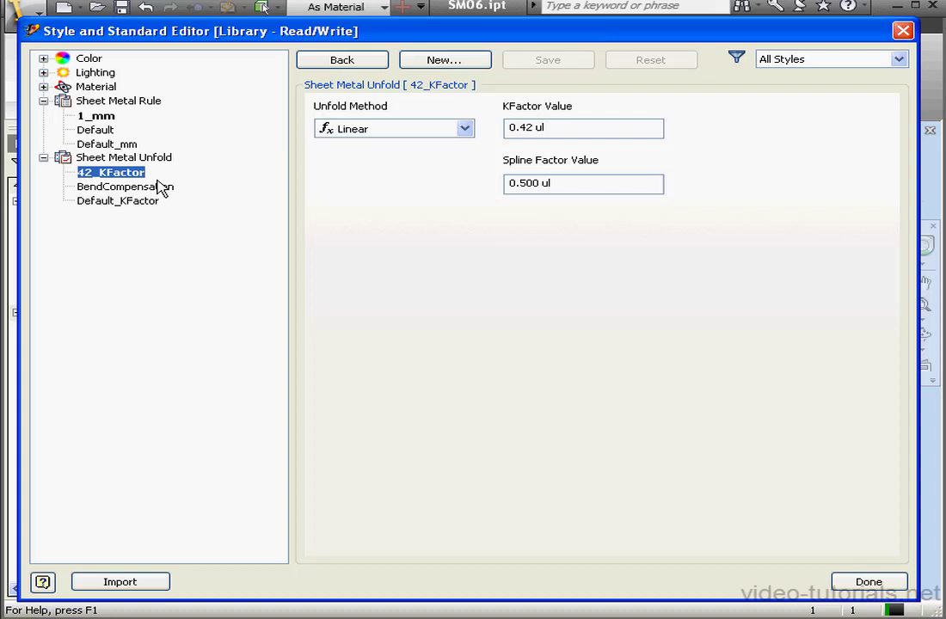
pyautogui.click(435, 62)
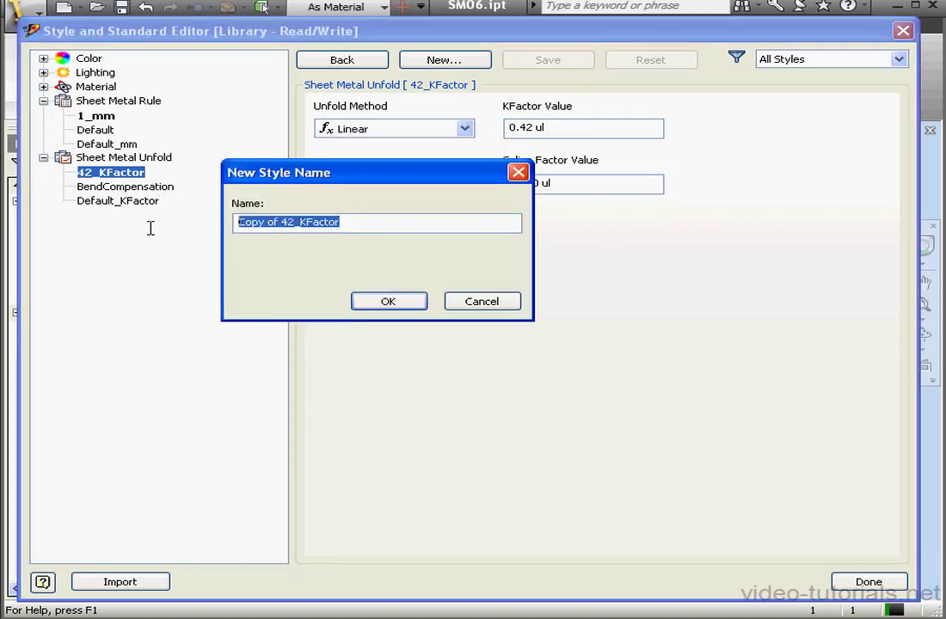
pyautogui.write('BT')
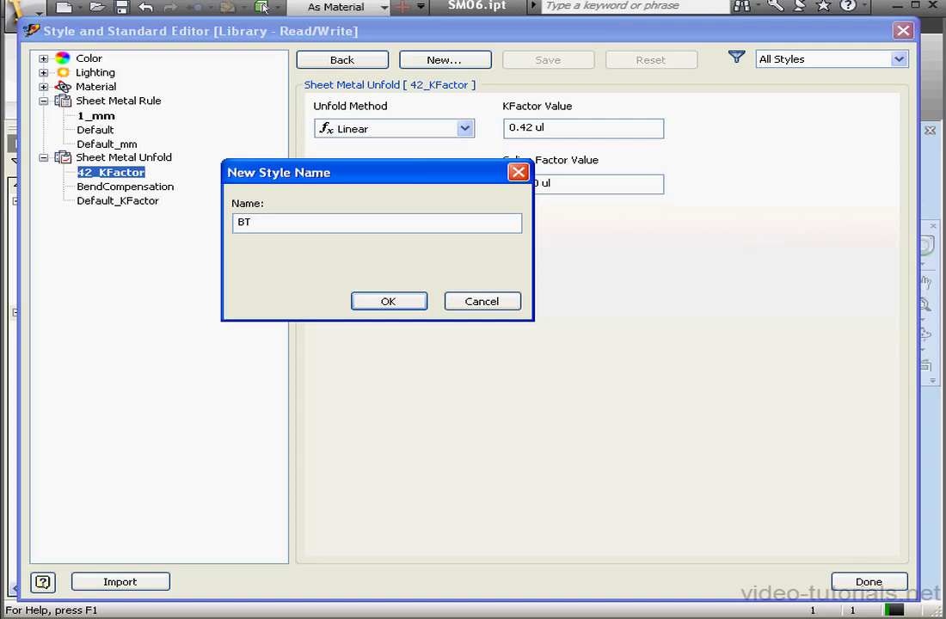
pyautogui.click(379, 301)
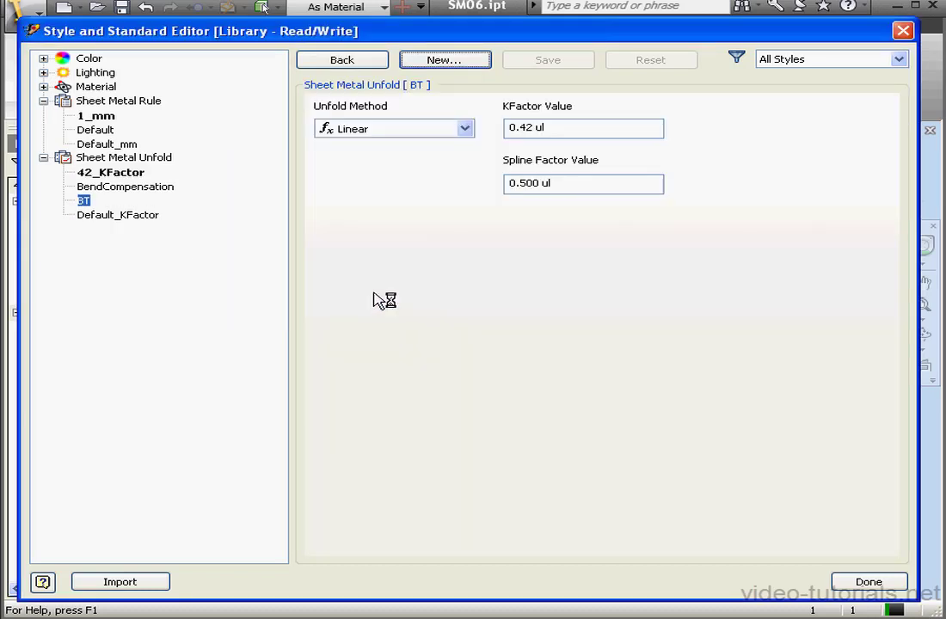
# Set BT's unfold method to Bend Table with millimetre linear units
pyautogui.click(464, 130)
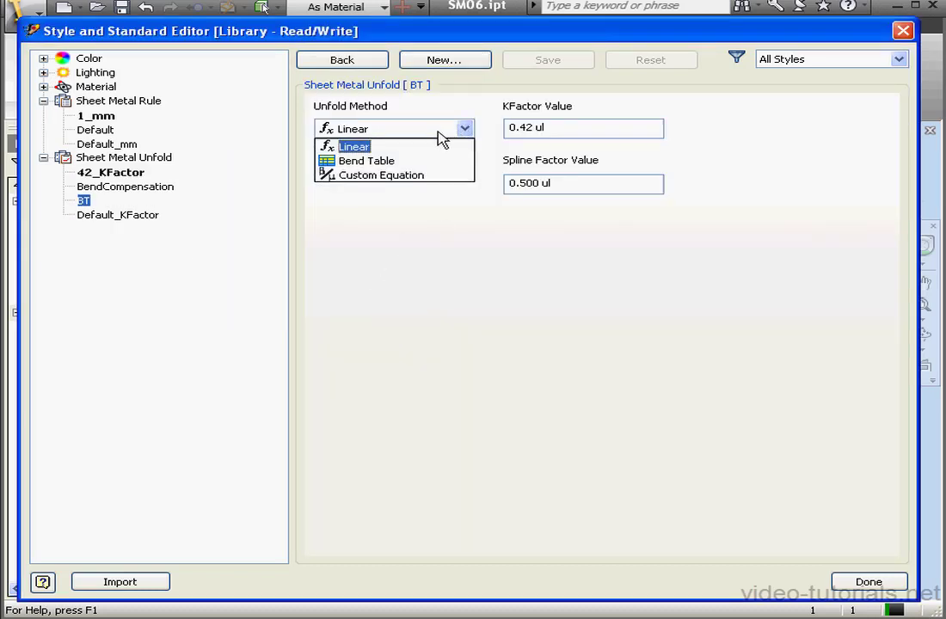
pyautogui.click(393, 162)
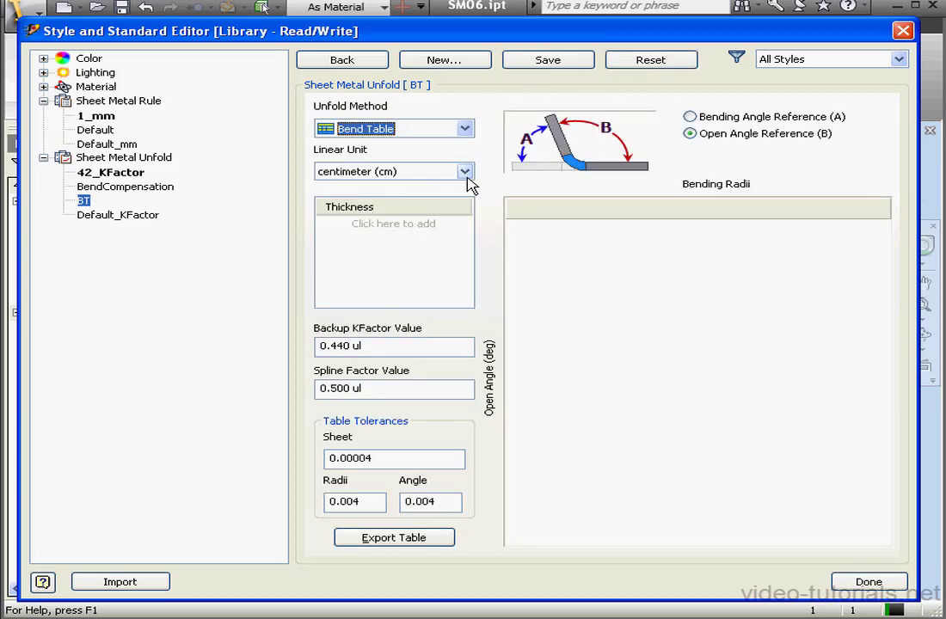
pyautogui.click(468, 173)
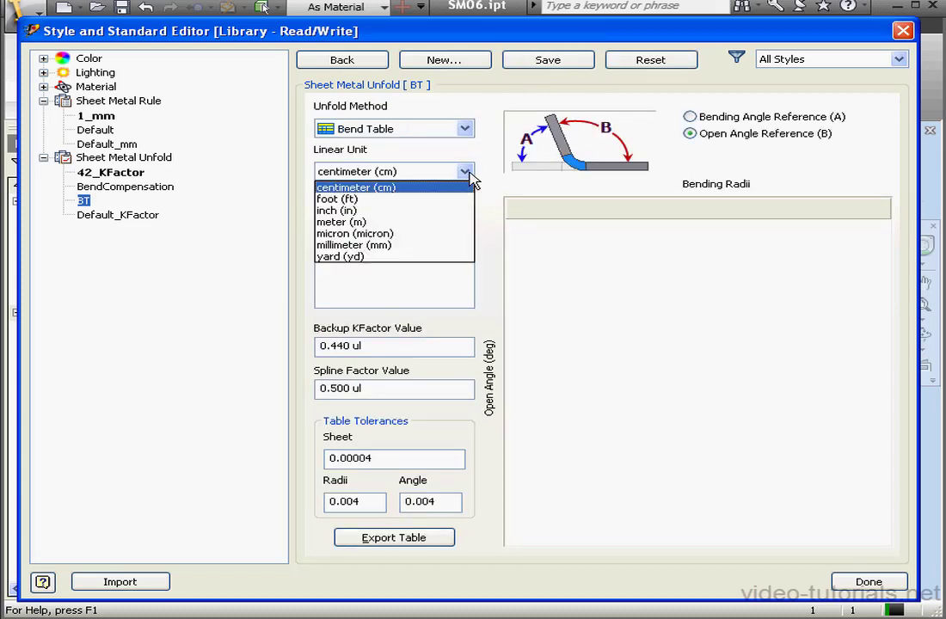
pyautogui.click(392, 247)
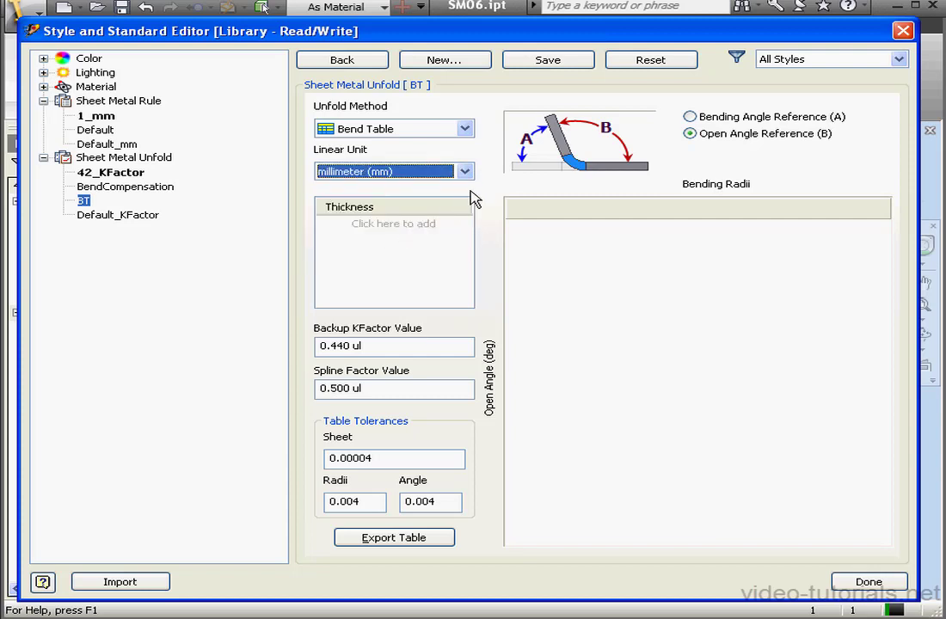
# Add a 1 mm thickness table with a 45° row, 1 mm radius column and value 0.3
pyautogui.click(416, 227)
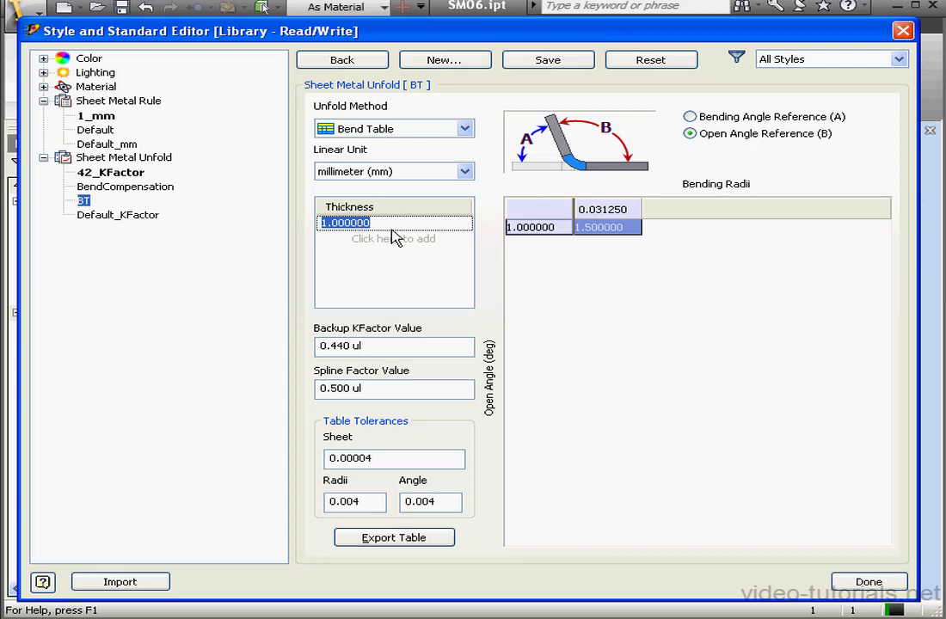
pyautogui.click(512, 227)
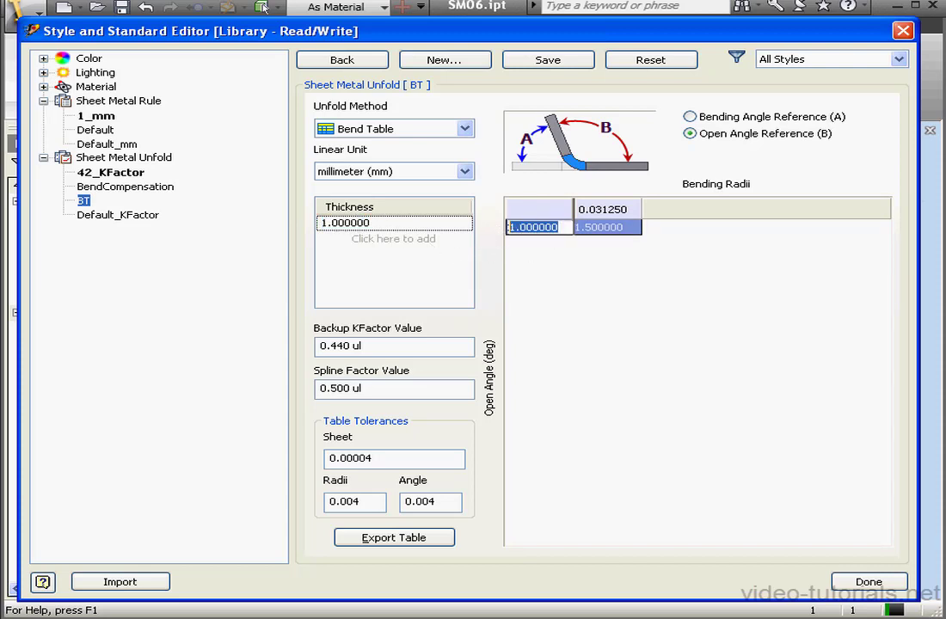
pyautogui.write('45')
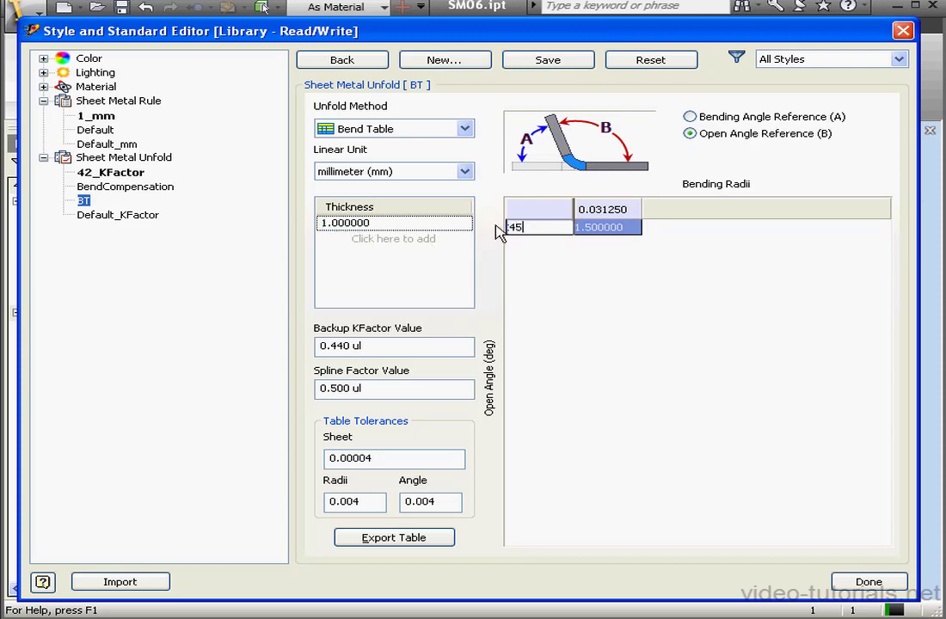
pyautogui.click(625, 208)
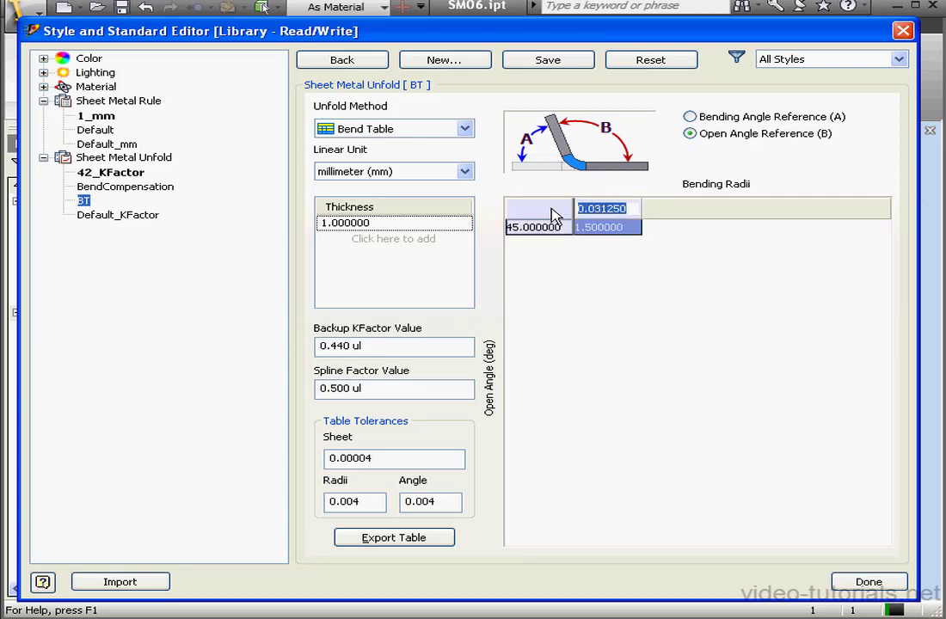
pyautogui.write('1')
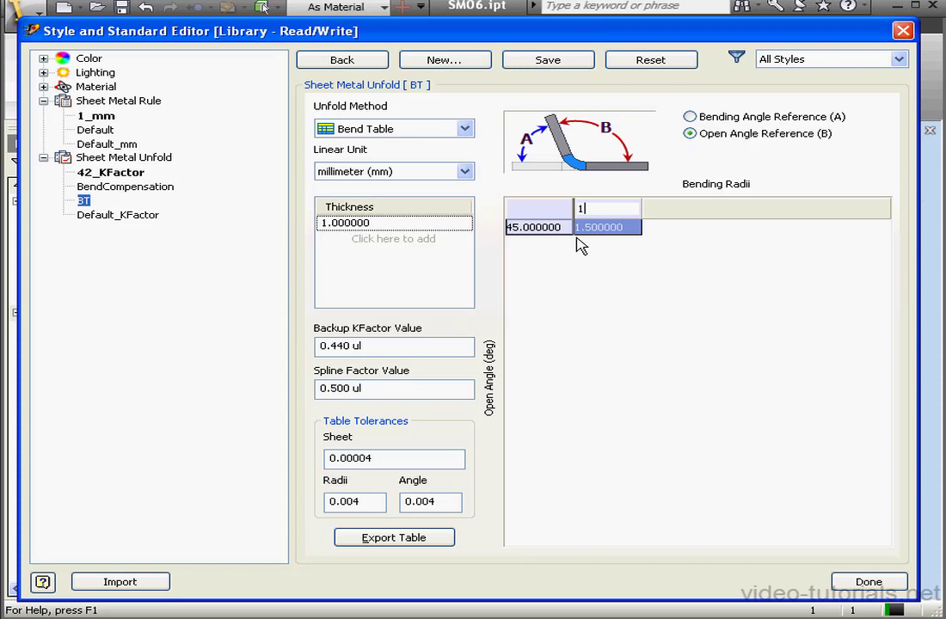
pyautogui.click(624, 227)
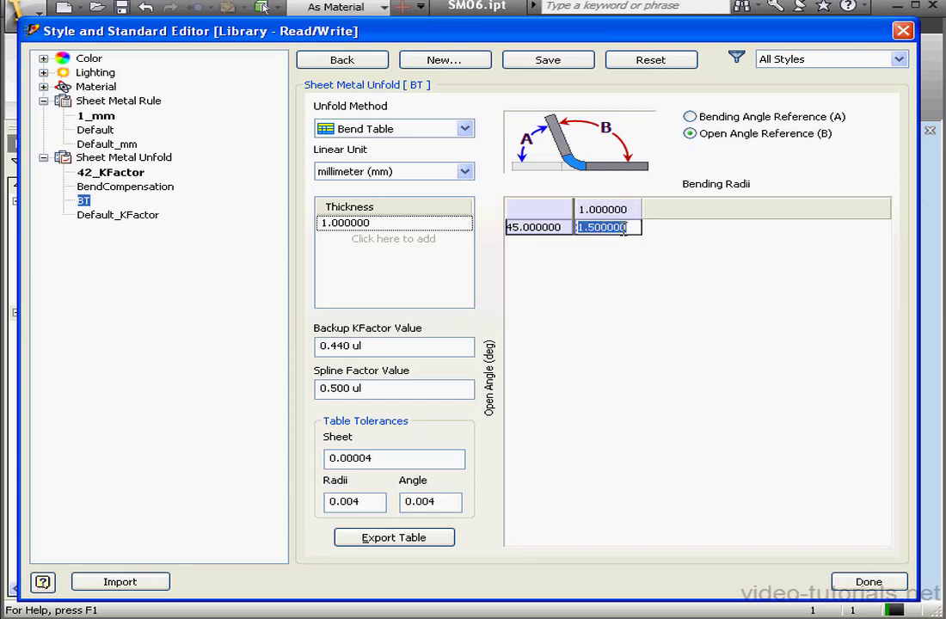
pyautogui.write('1.3')
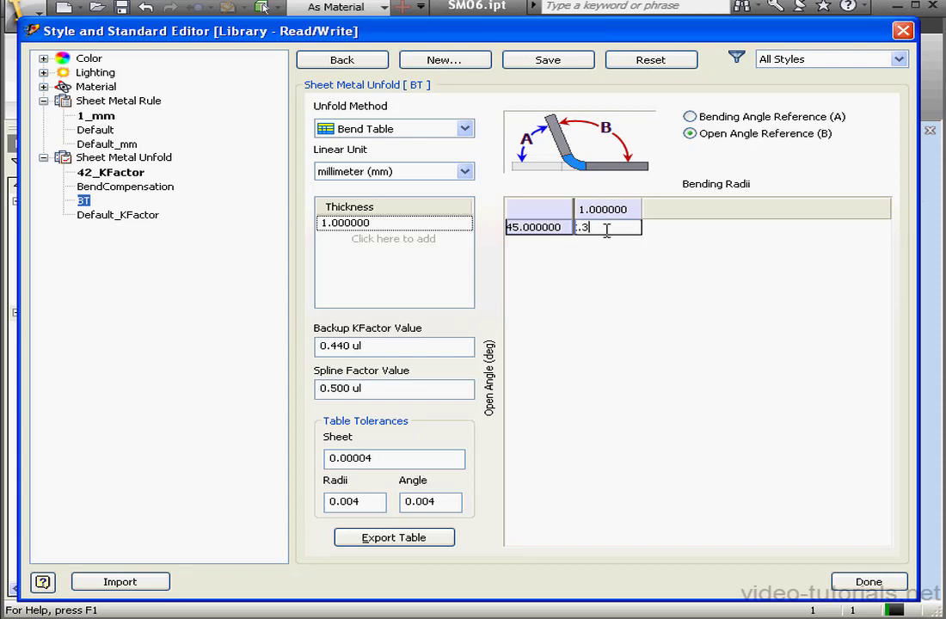
# Insert a second bend table row with angle 60 and value 0.4
pyautogui.rightClick(539, 230)
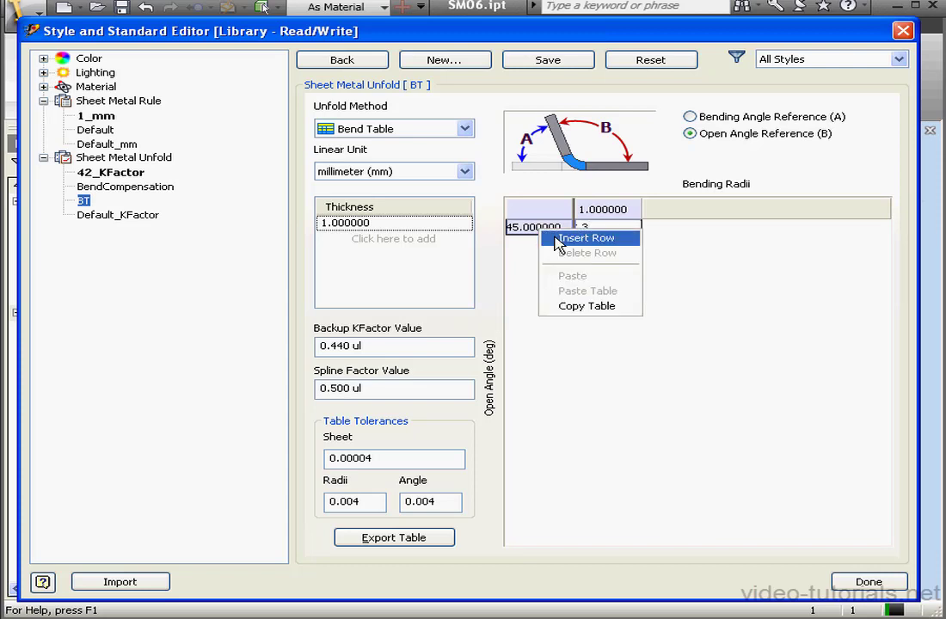
pyautogui.click(555, 238)
pyautogui.click(585, 246)
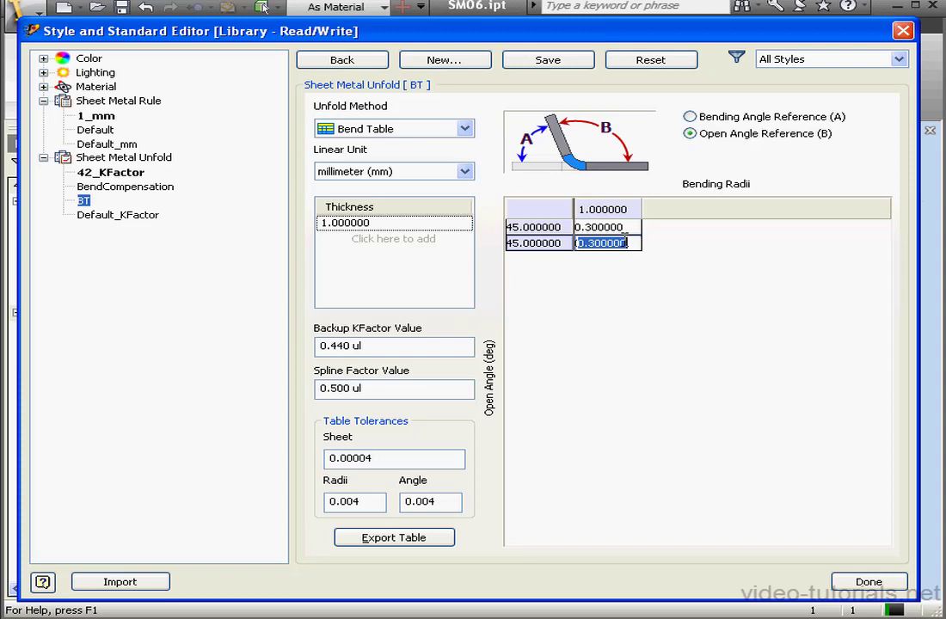
pyautogui.moveTo(625, 243); pyautogui.dragTo(587, 243)
pyautogui.write('4')
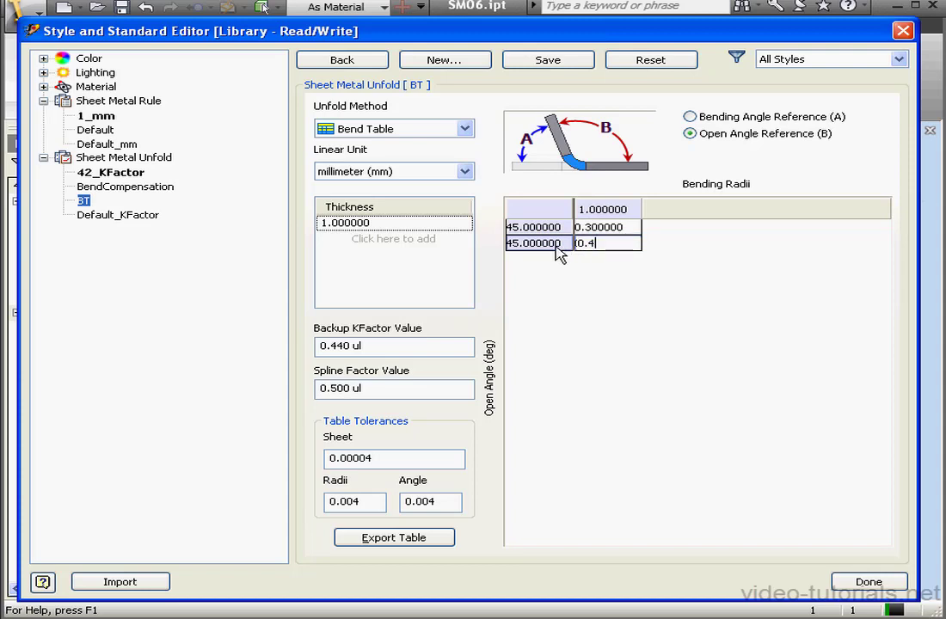
pyautogui.click(535, 244)
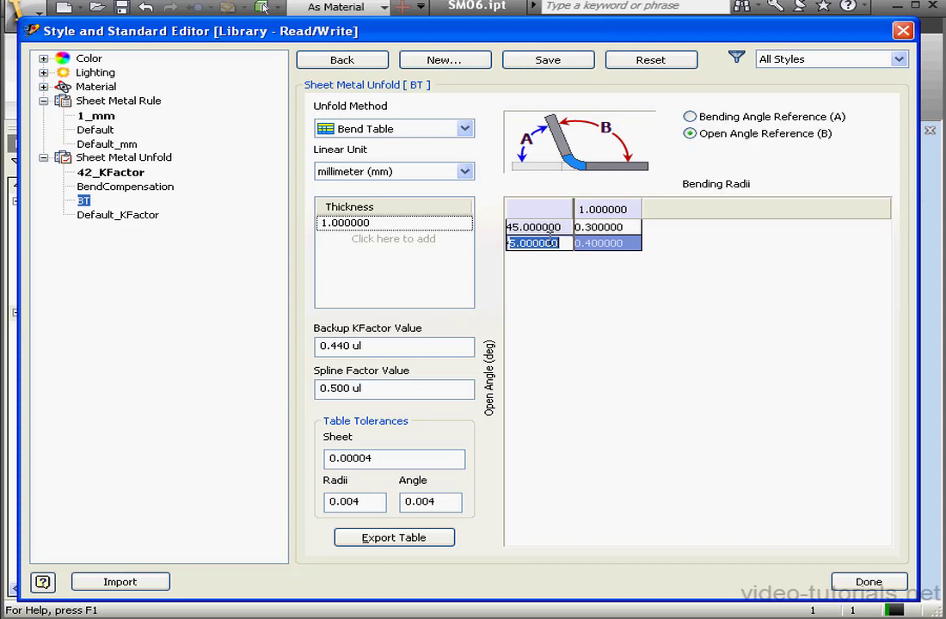
pyautogui.write('60')
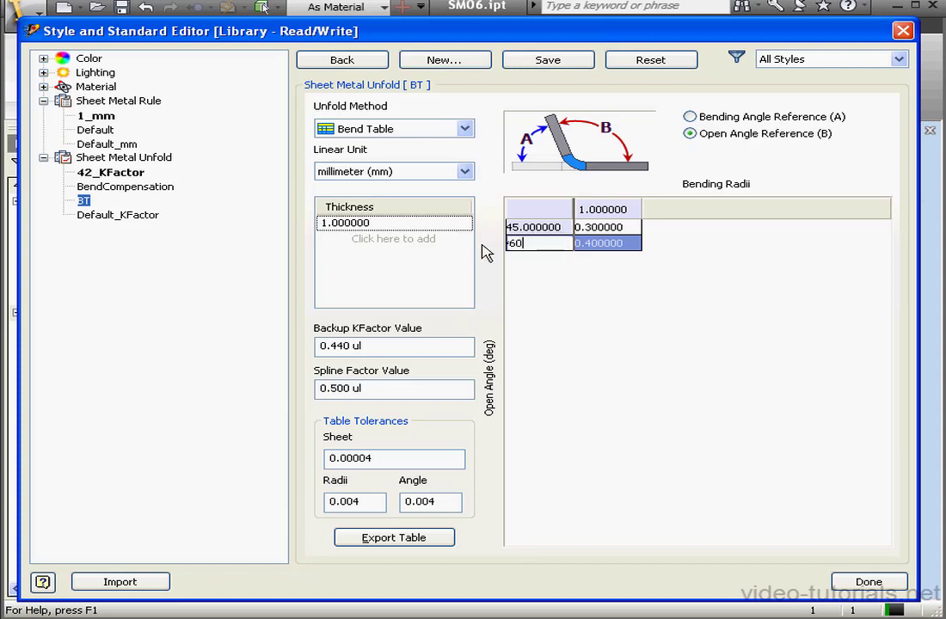
pyautogui.press('Return')
# Insert a third bend table row with angle 120 and value 0.5
pyautogui.rightClick(529, 249)
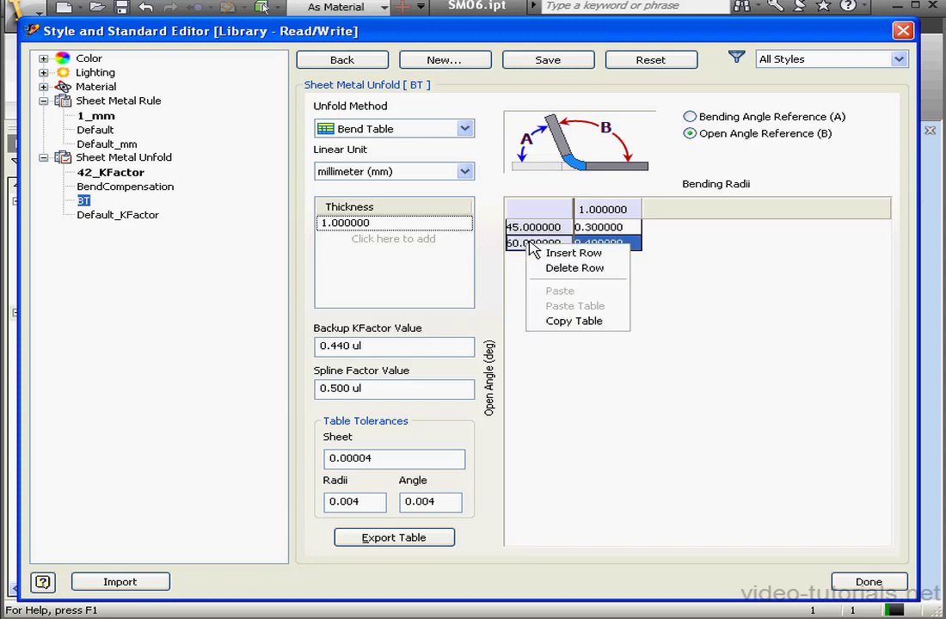
pyautogui.click(556, 255)
pyautogui.click(550, 259)
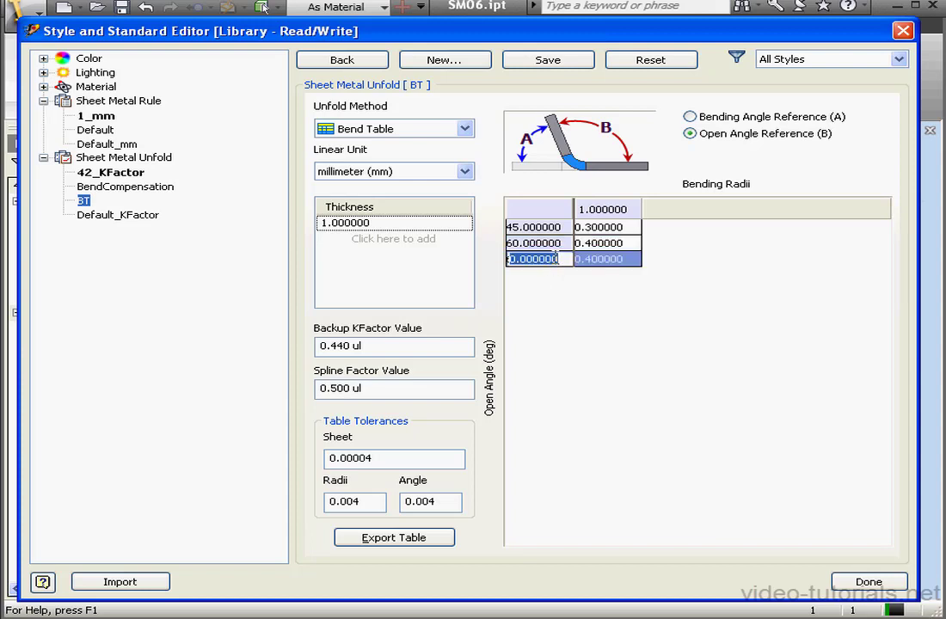
pyautogui.write('120')
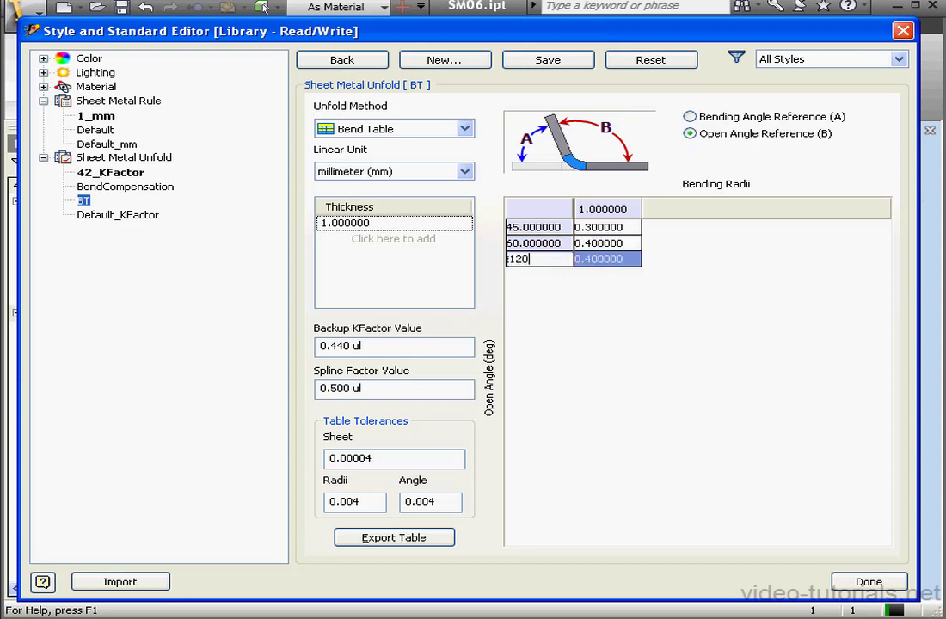
pyautogui.click(614, 262)
pyautogui.moveTo(627, 260); pyautogui.dragTo(591, 257)
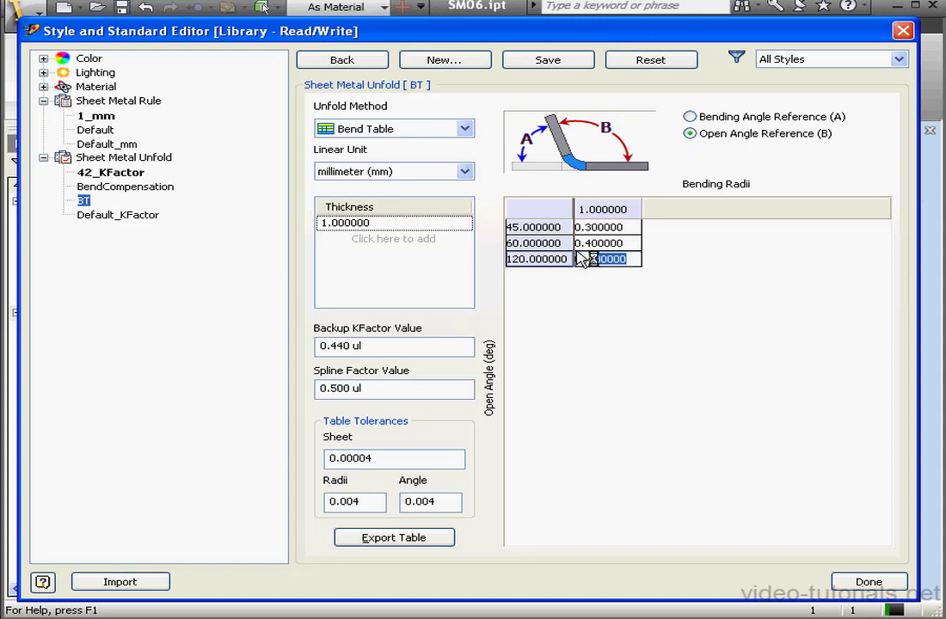
pyautogui.write('5')
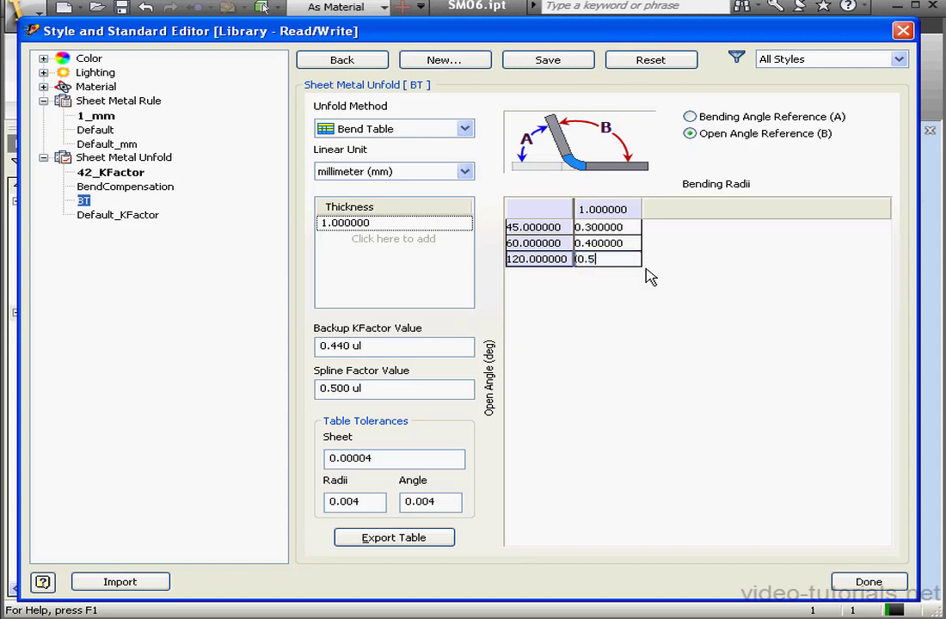
# Insert a second radius column with a bend radius of 2
pyautogui.rightClick(625, 211)
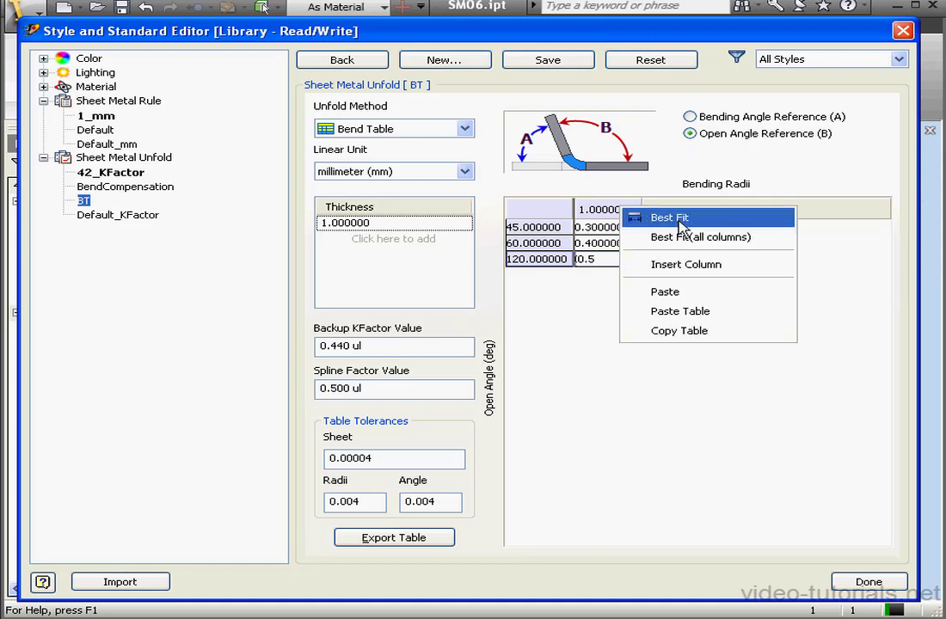
pyautogui.click(729, 265)
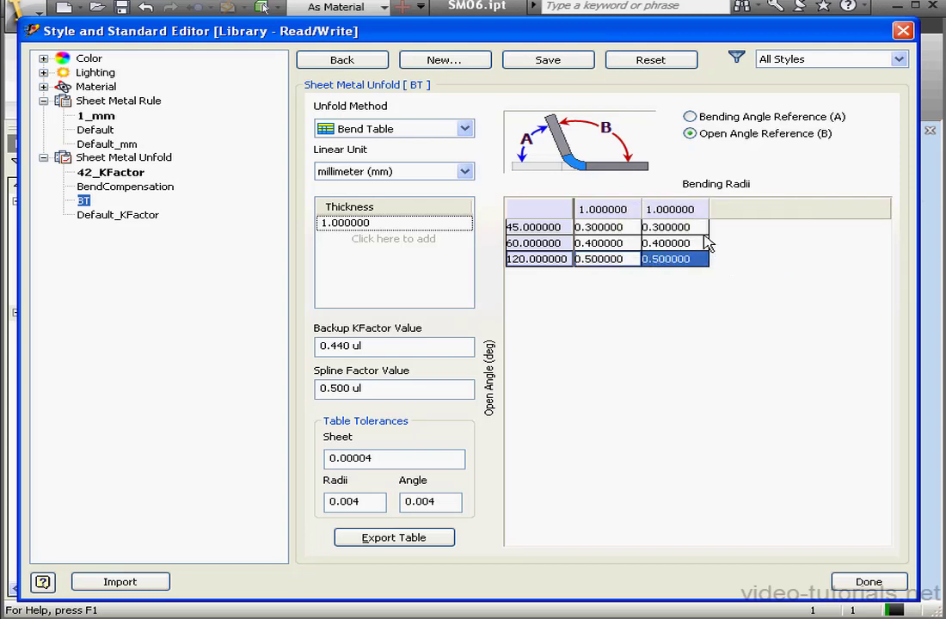
pyautogui.doubleClick(698, 209)
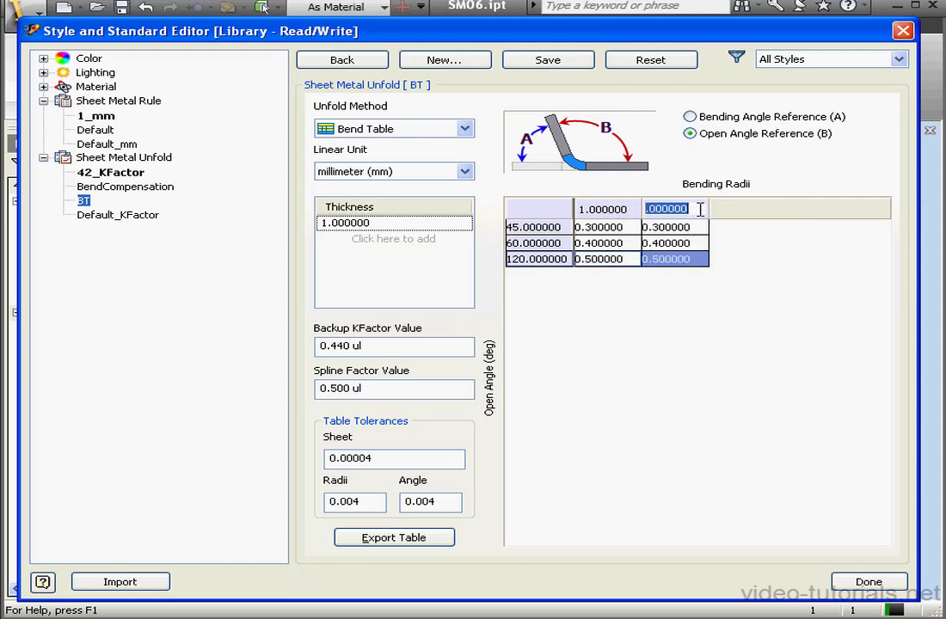
pyautogui.write('2')
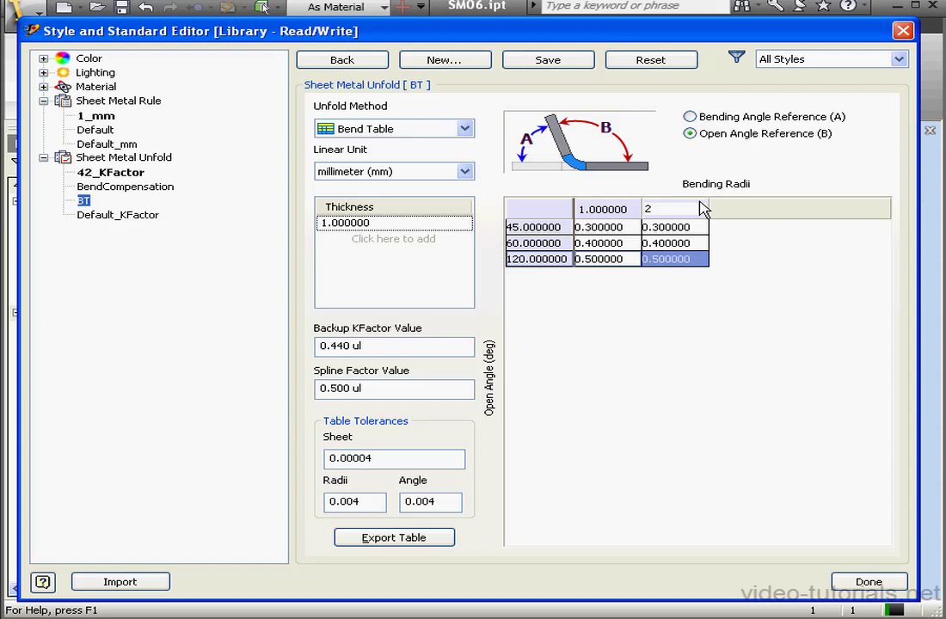
# Fill the 2 mm radius column with values 0.35, 0.45 and 0.55 for 45°, 60° and 120°
pyautogui.doubleClick(675, 227)
pyautogui.moveTo(695, 227); pyautogui.dragTo(664, 259)
pyautogui.write('5')
pyautogui.doubleClick(675, 244)
pyautogui.write('5')
pyautogui.doubleClick(678, 259)
pyautogui.write('5')
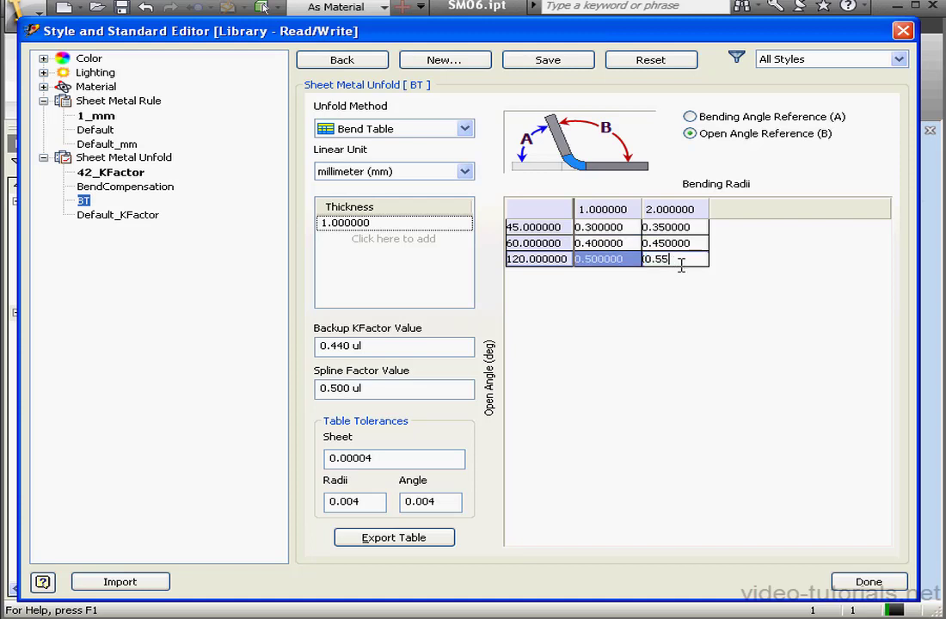
pyautogui.moveTo(685, 215); pyautogui.dragTo(714, 213)
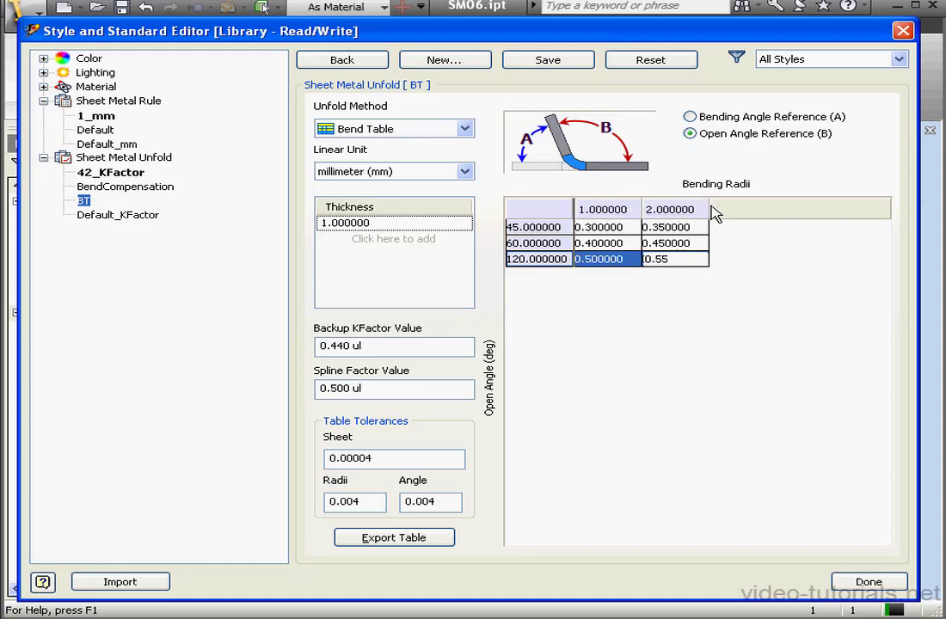
# Check the column and row context menus, closing them without changes
pyautogui.rightClick(668, 210)
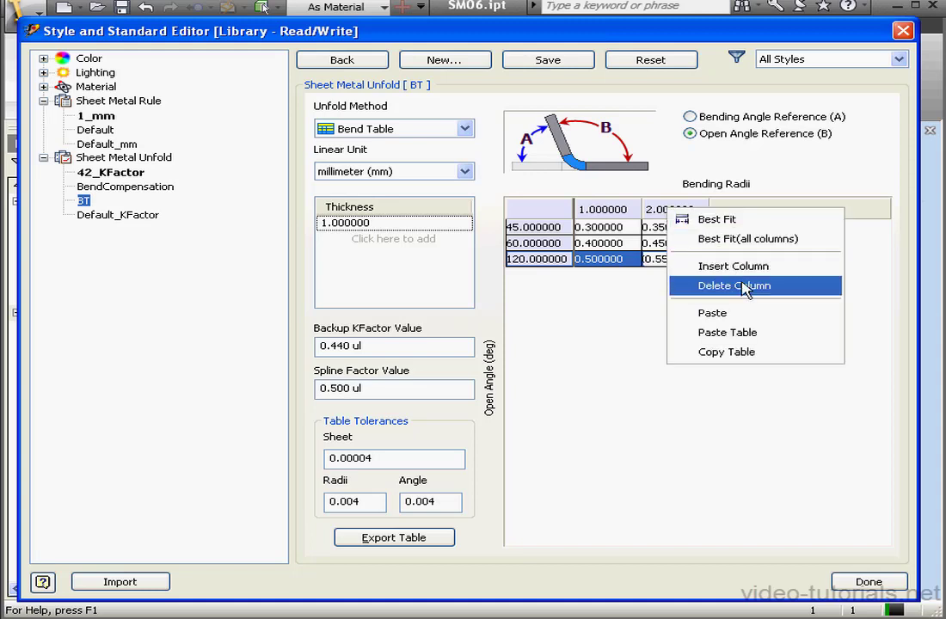
pyautogui.click(618, 296)
pyautogui.rightClick(545, 230)
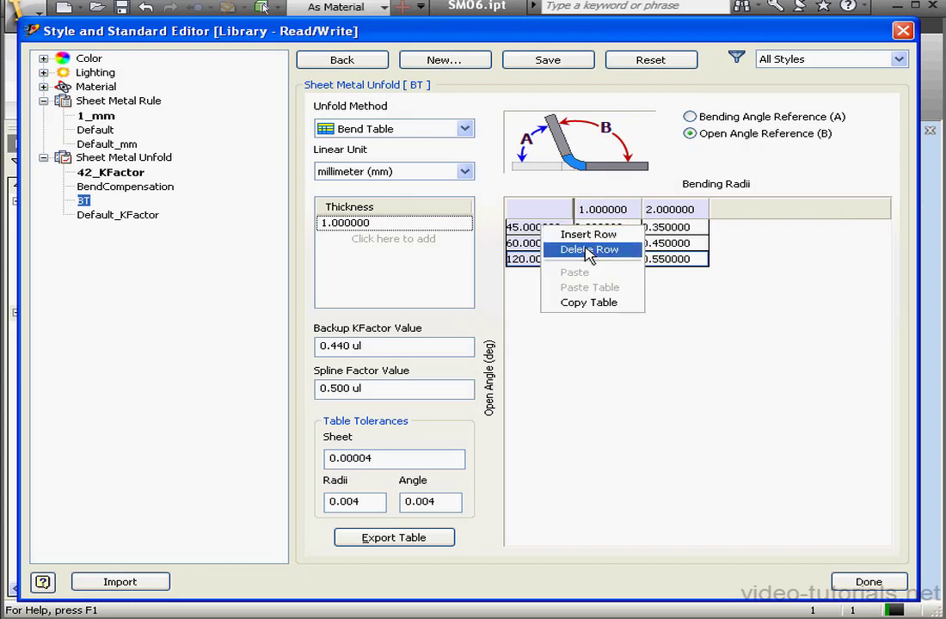
pyautogui.click(528, 285)
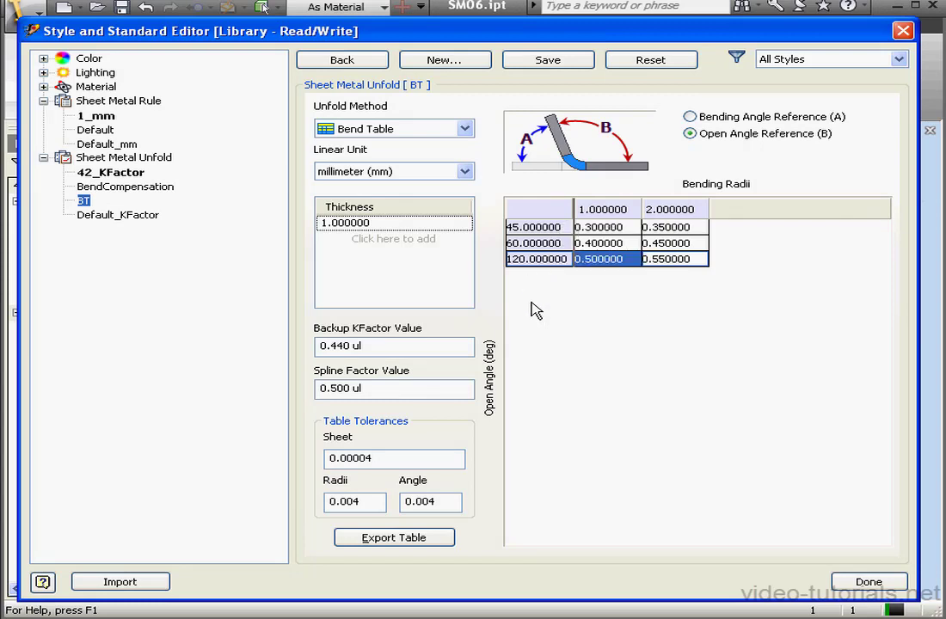
# Add a second sheet thickness of 2 and return to the 1.000000 thickness table
pyautogui.click(394, 240)
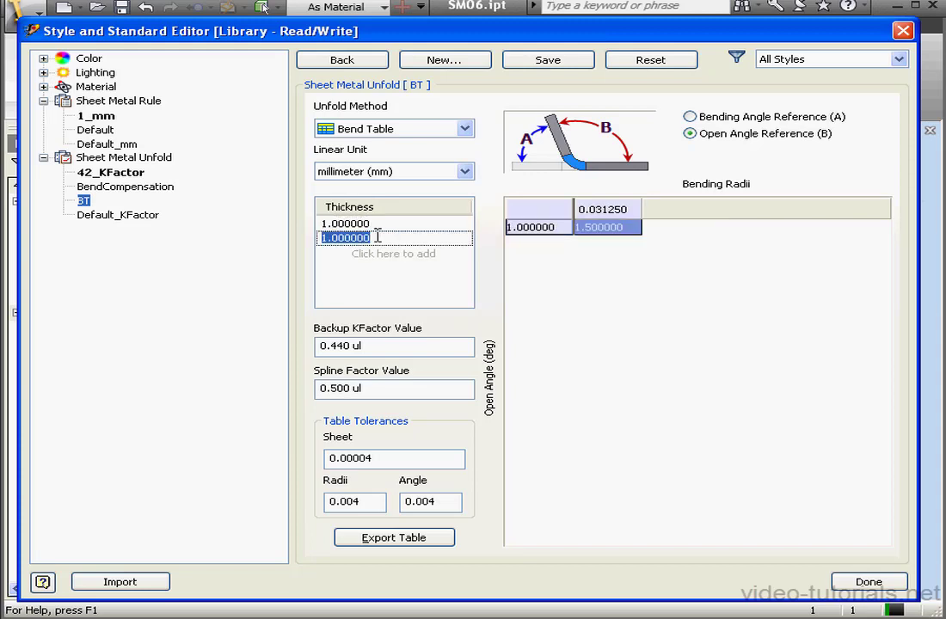
pyautogui.write('2')
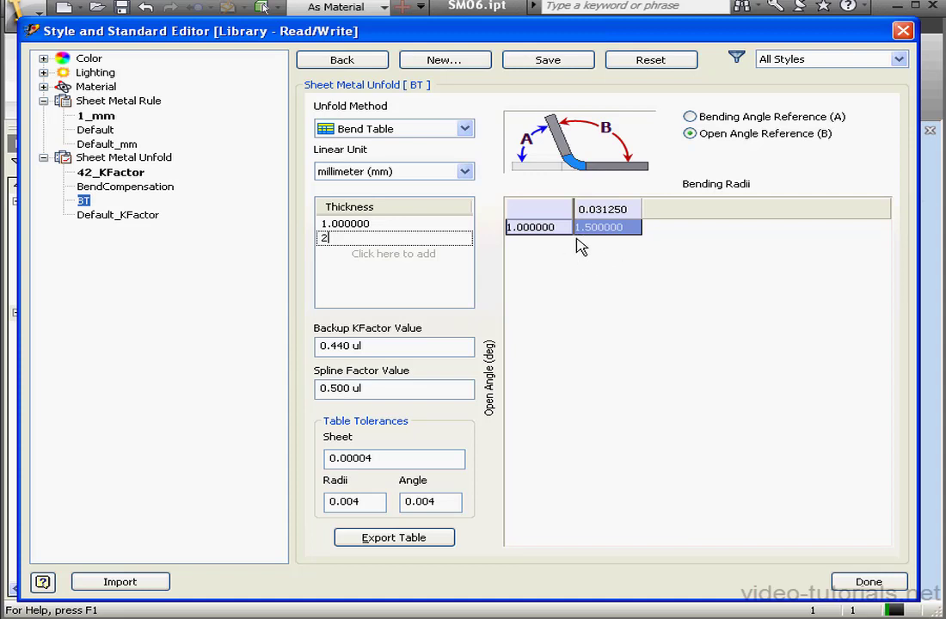
pyautogui.click(409, 224)
pyautogui.click(563, 276)
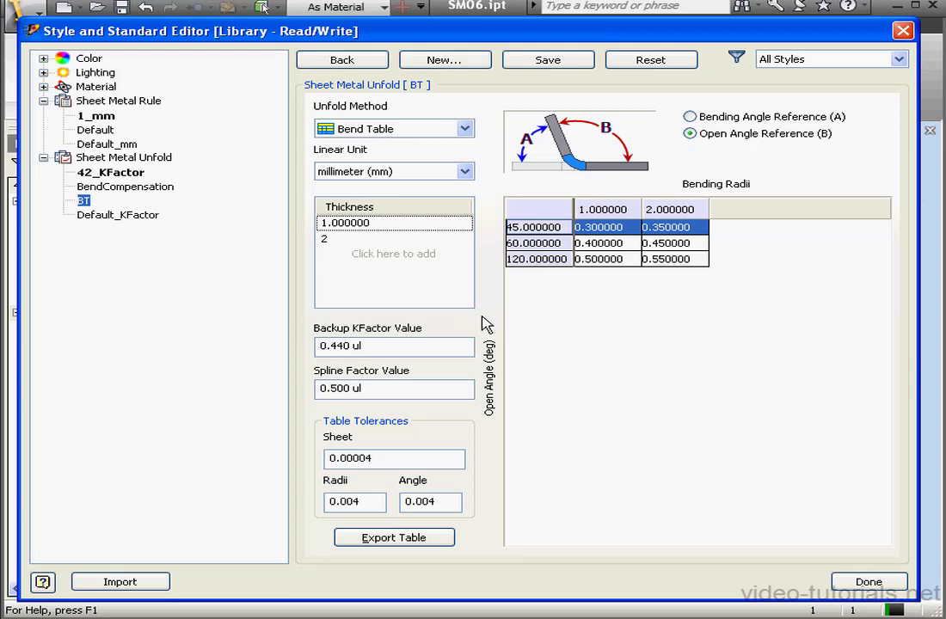
pyautogui.moveTo(373, 345); pyautogui.dragTo(331, 345)
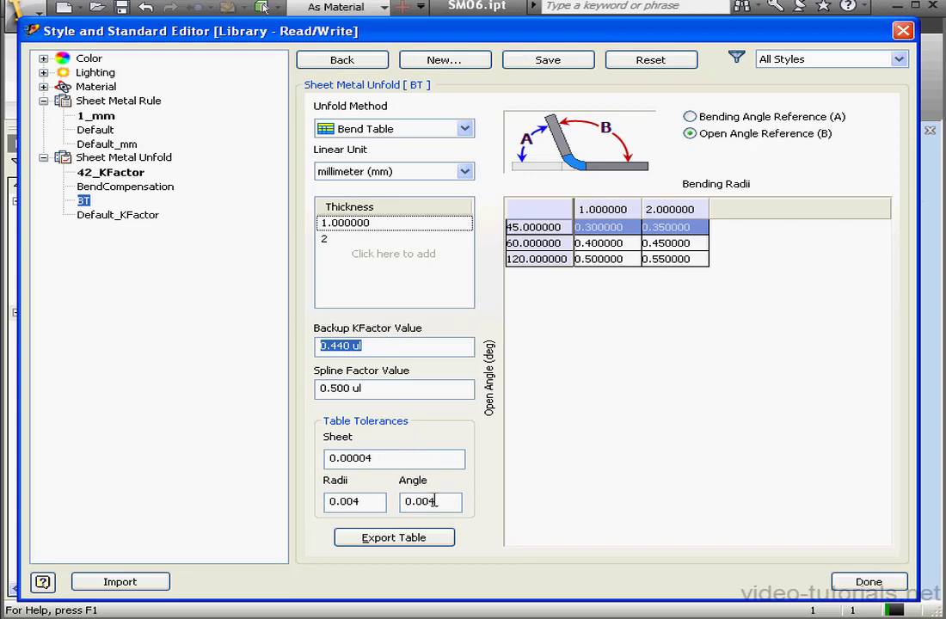
pyautogui.moveTo(434, 502); pyautogui.dragTo(405, 501)
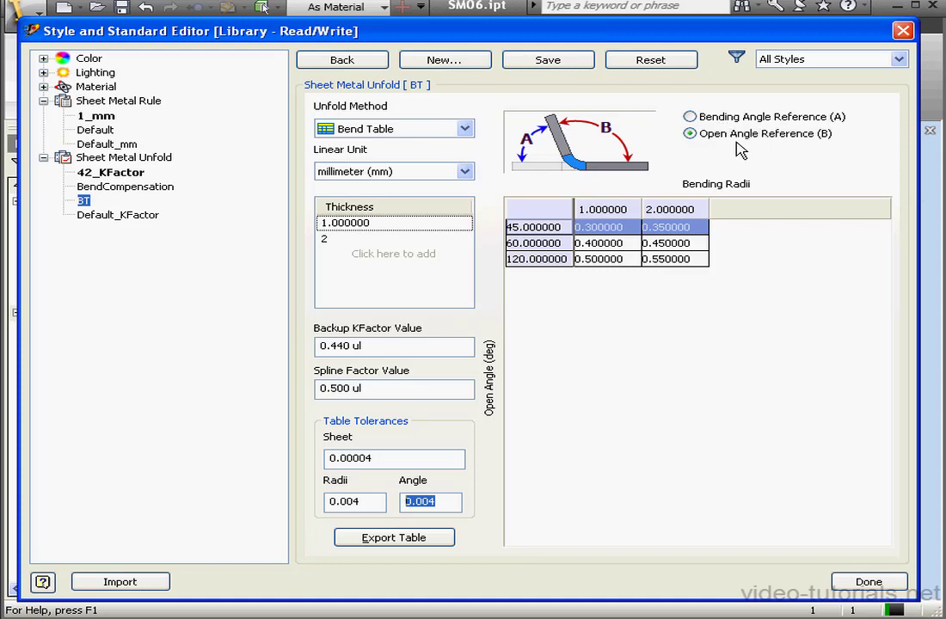
# Set BT to Bending Angle Reference (A), save, and compare it against Open Angle Reference (B)
pyautogui.click(690, 117)
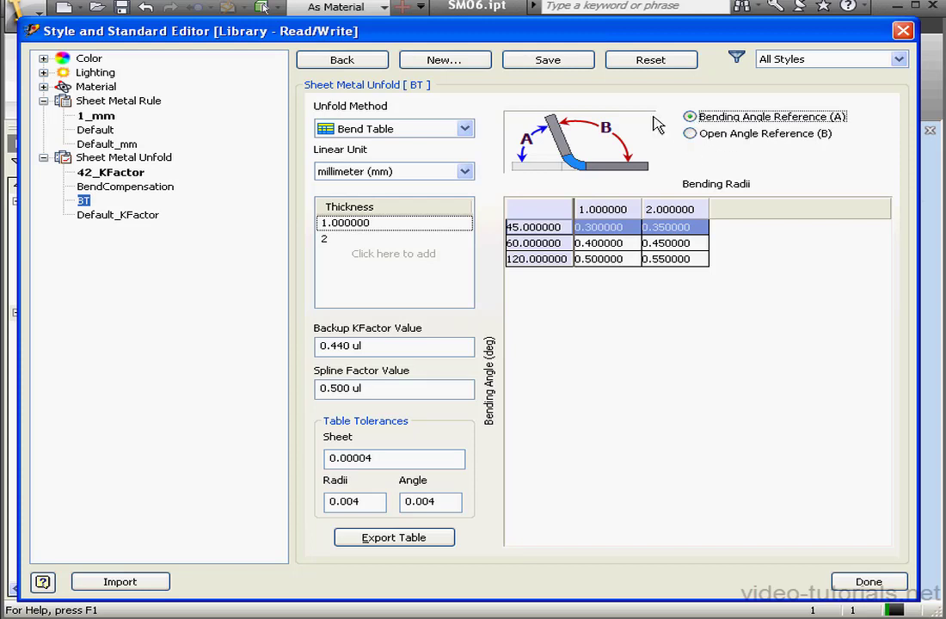
pyautogui.click(559, 62)
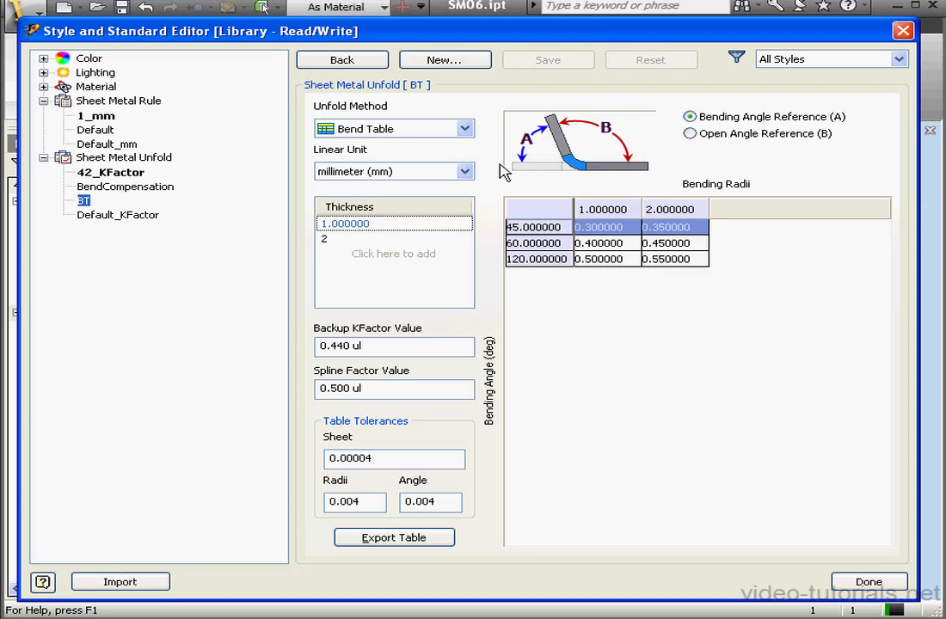
pyautogui.click(690, 133)
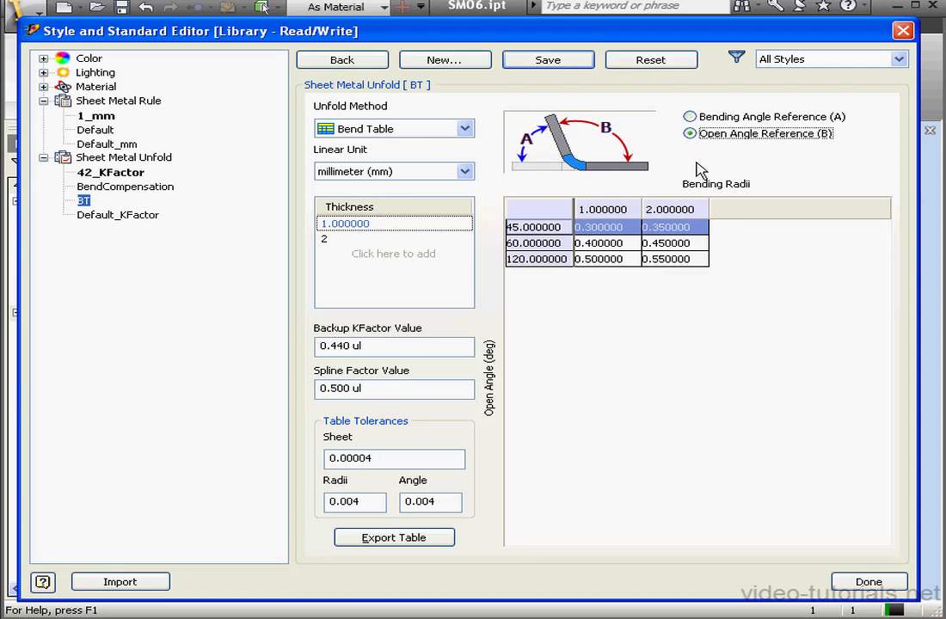
pyautogui.click(690, 117)
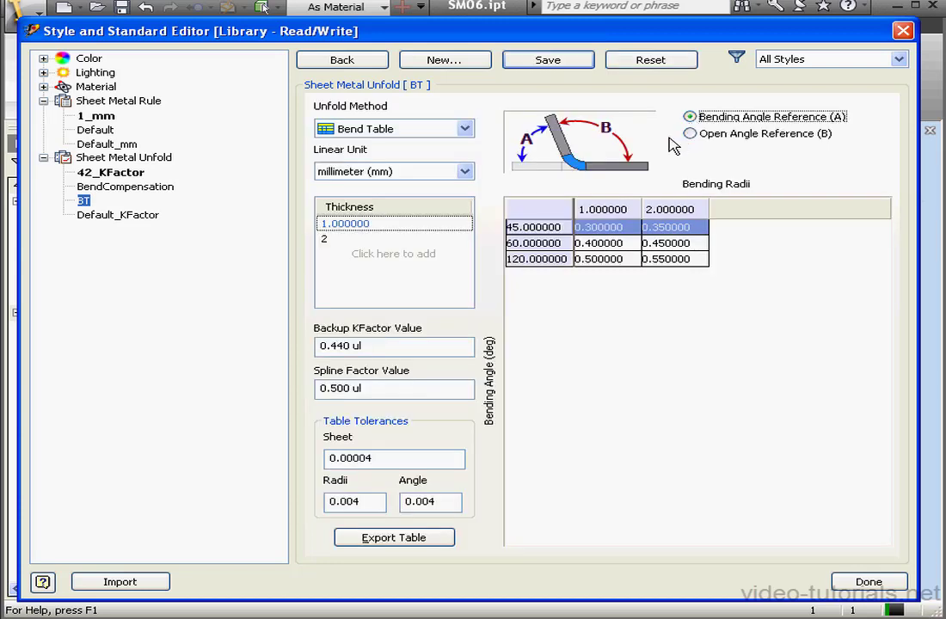
# Save the BT edits, set the 1_mm rule's unfold rule to BT, save, and reopen BT
pyautogui.click(95, 115)
pyautogui.click(410, 345)
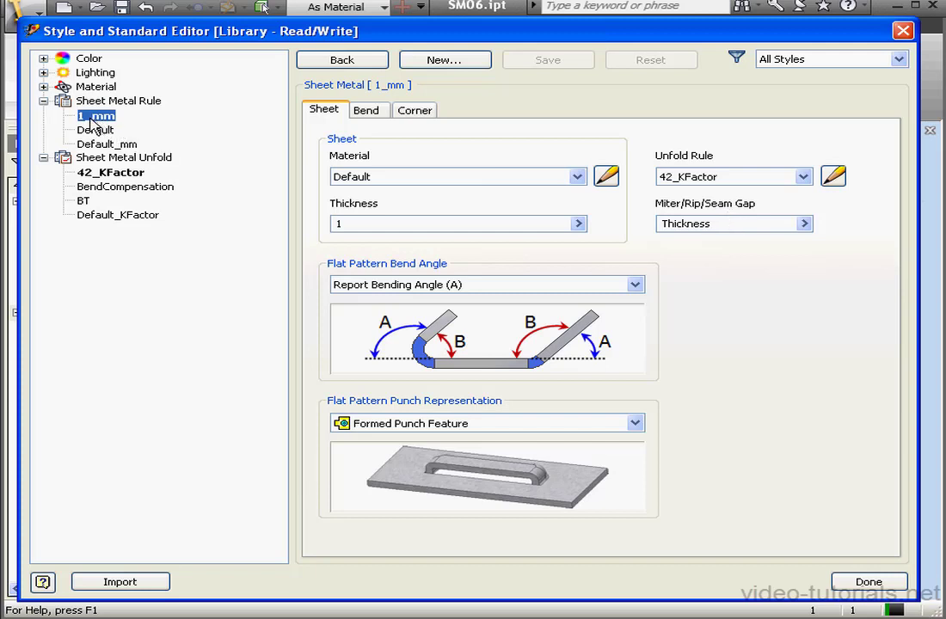
pyautogui.click(804, 176)
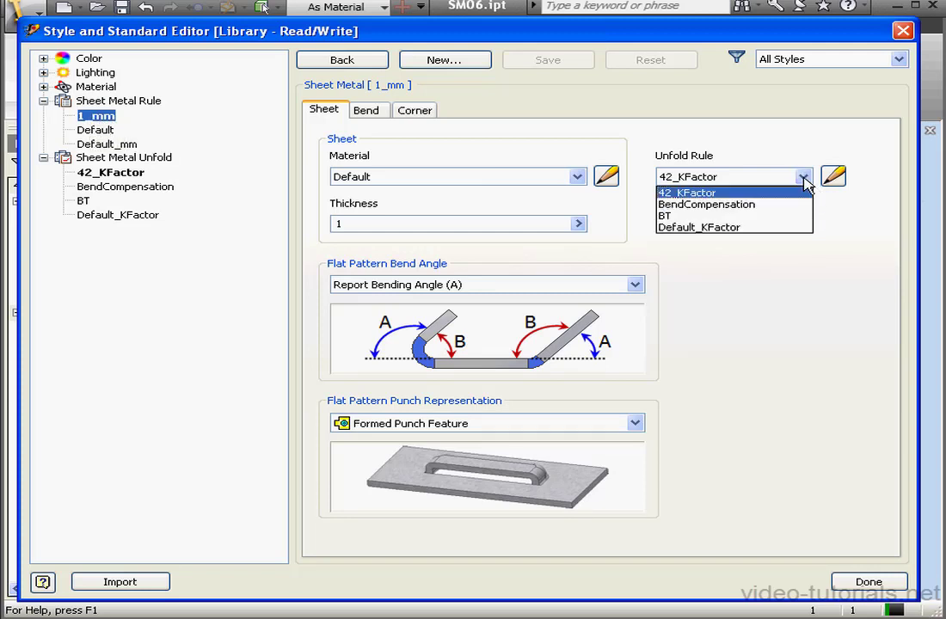
pyautogui.click(729, 214)
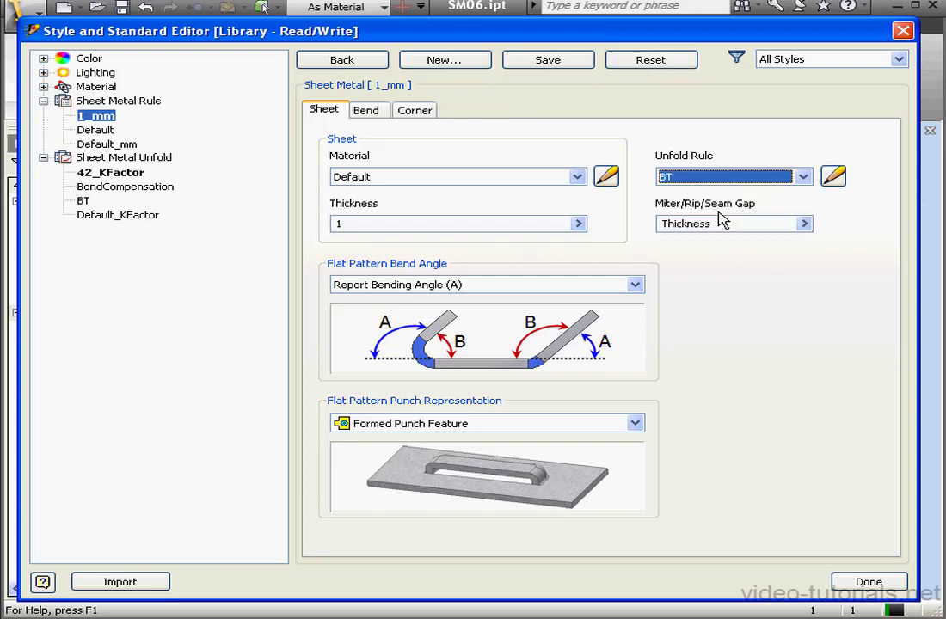
pyautogui.click(563, 62)
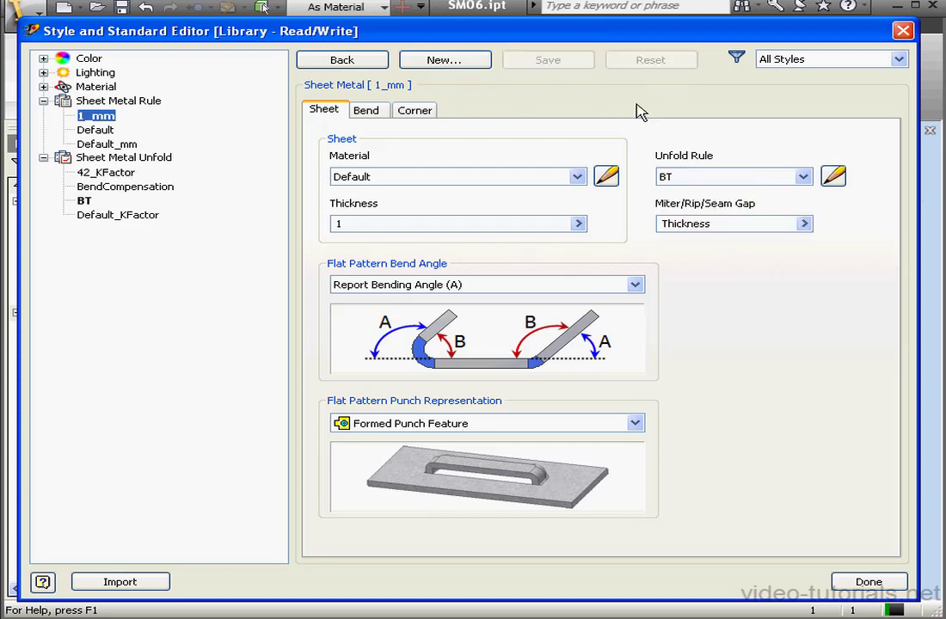
pyautogui.click(83, 201)
pyautogui.click(690, 116)
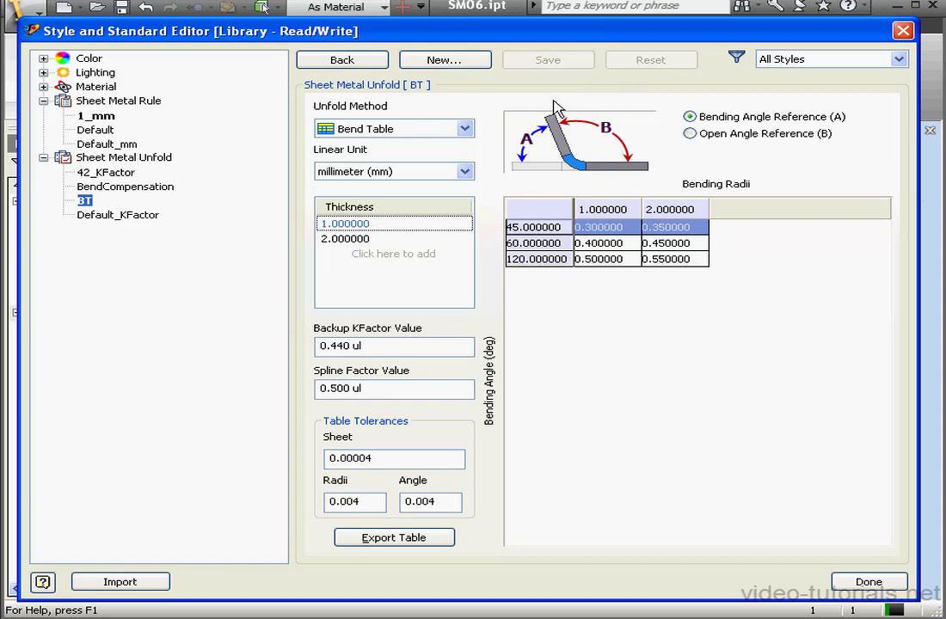
pyautogui.click(465, 172)
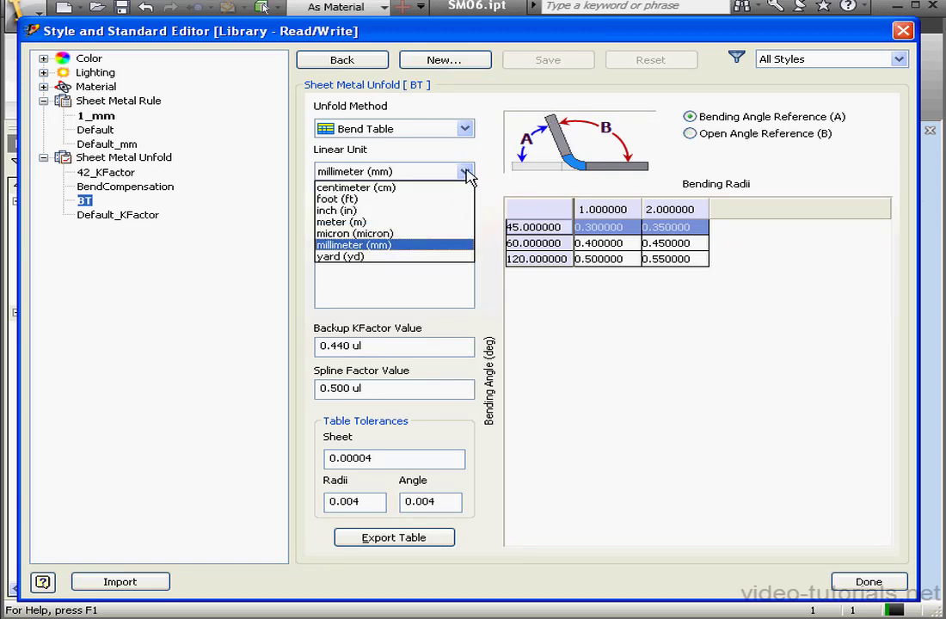
pyautogui.press('Escape')
pyautogui.press('Up')
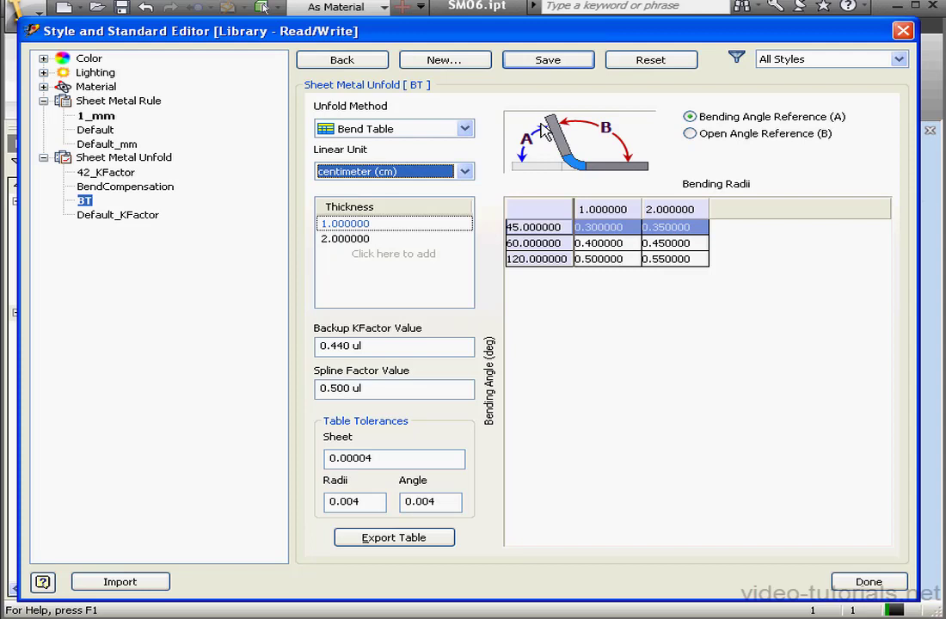
pyautogui.click(561, 61)
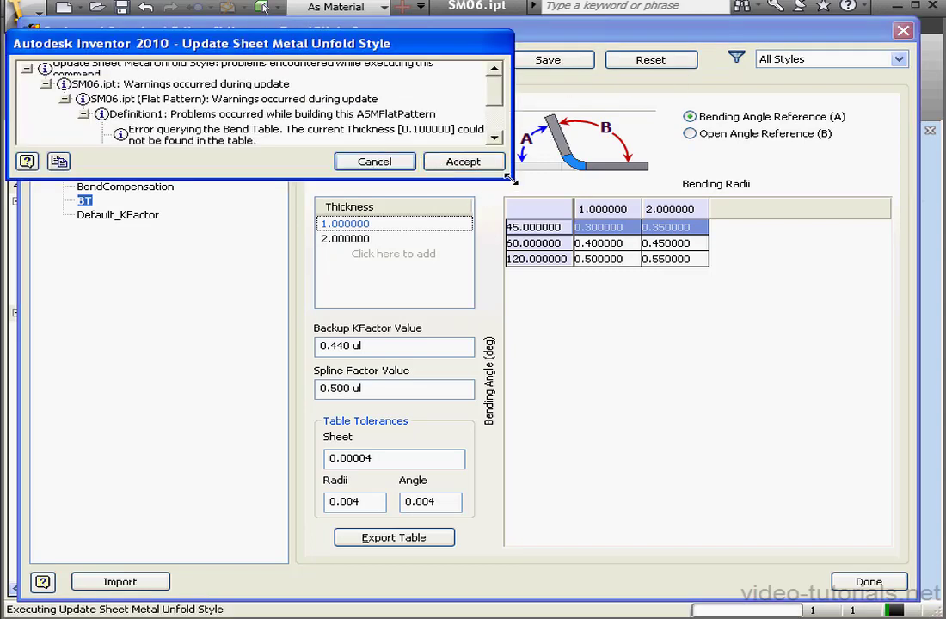
pyautogui.moveTo(511, 178); pyautogui.dragTo(598, 303)
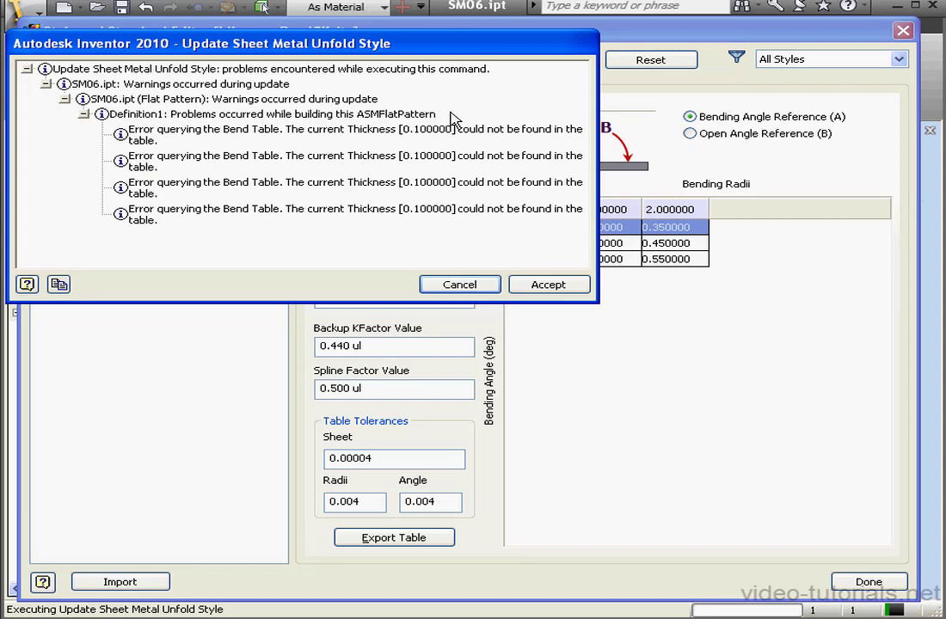
pyautogui.click(478, 290)
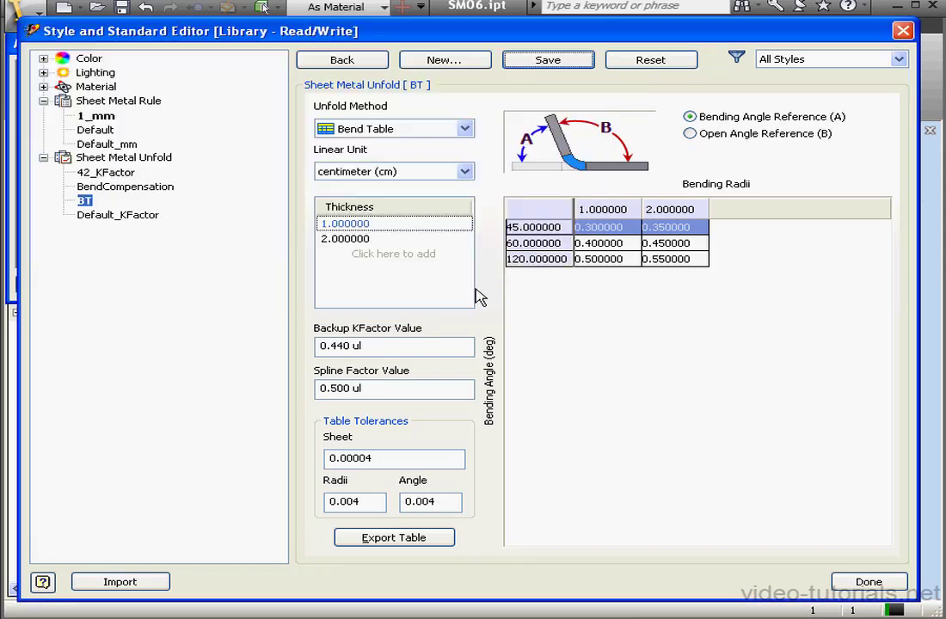
pyautogui.click(464, 172)
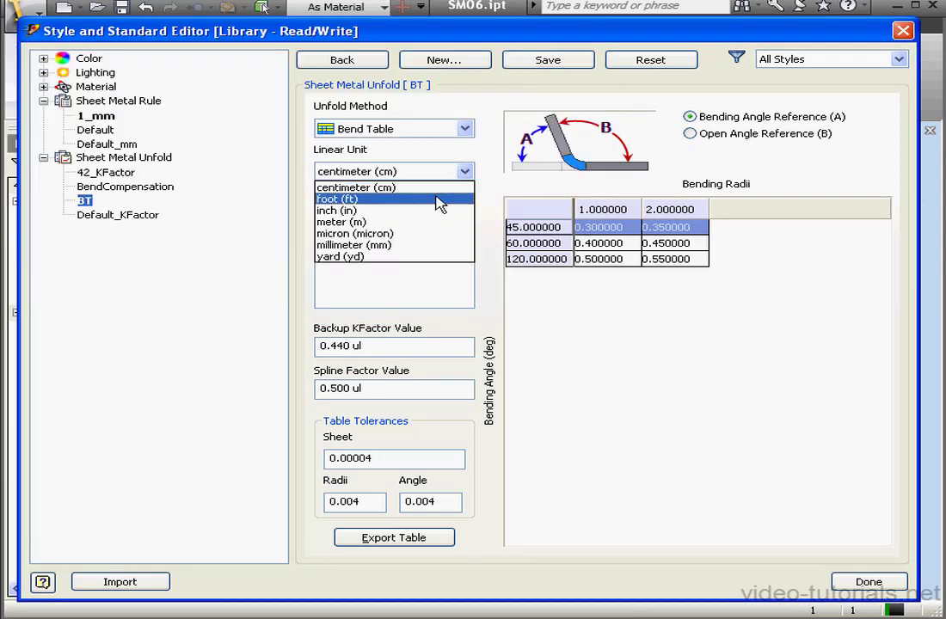
pyautogui.click(429, 247)
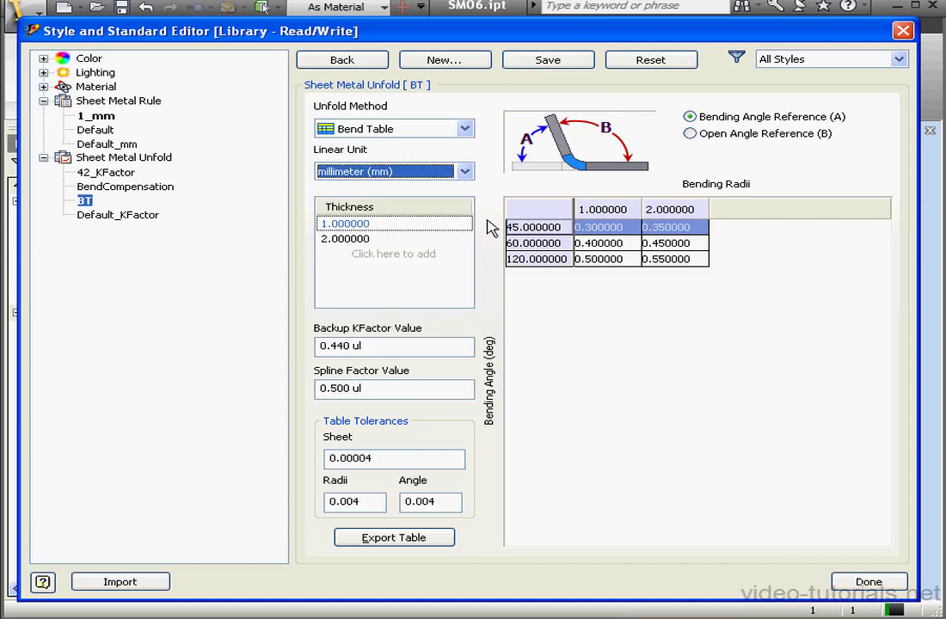
pyautogui.click(568, 67)
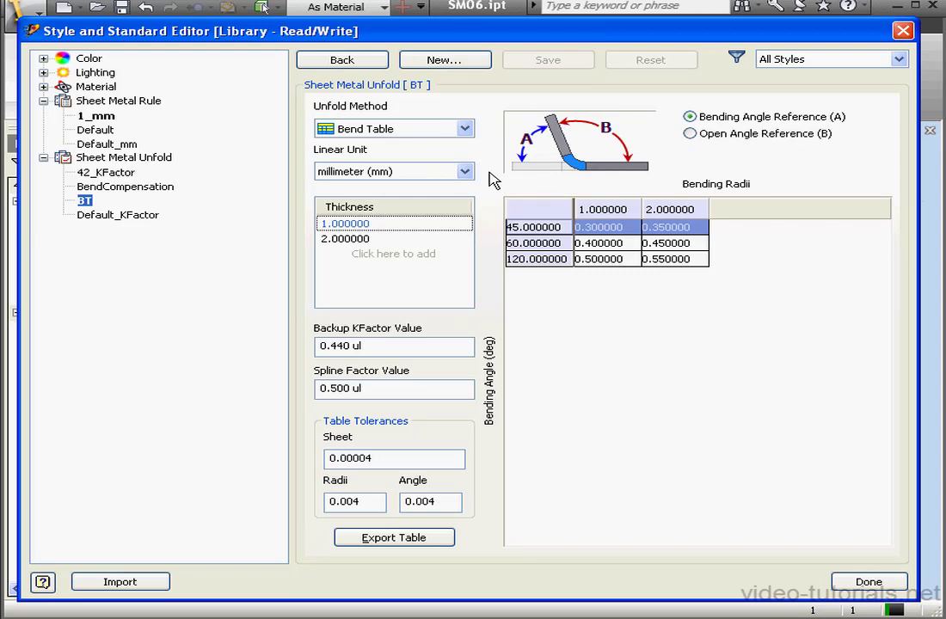
# Close the style editor, cancel Sheet Metal Defaults, and show Sketch1's 5, 5, 60° dimensions
pyautogui.click(870, 579)
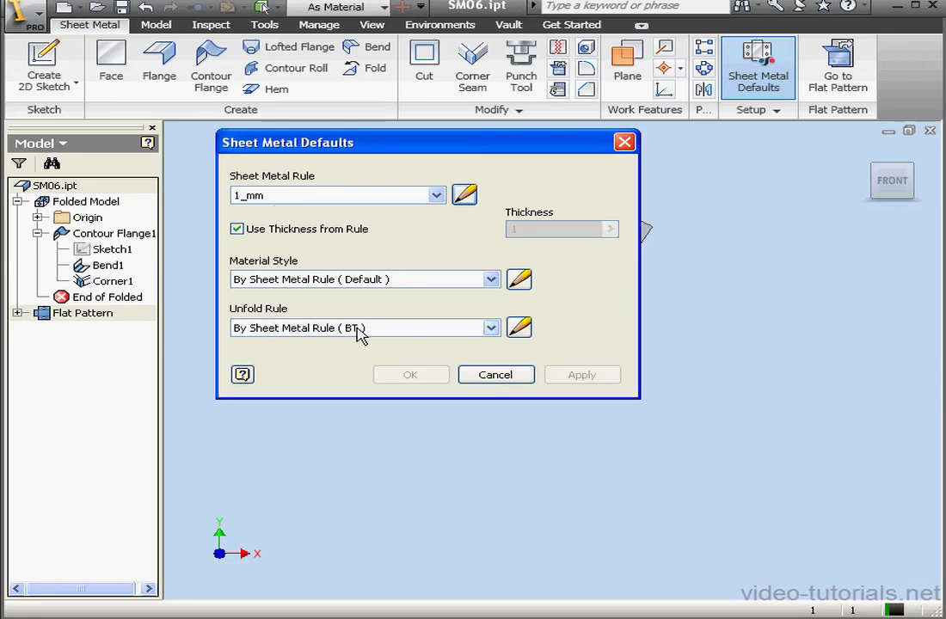
pyautogui.click(483, 375)
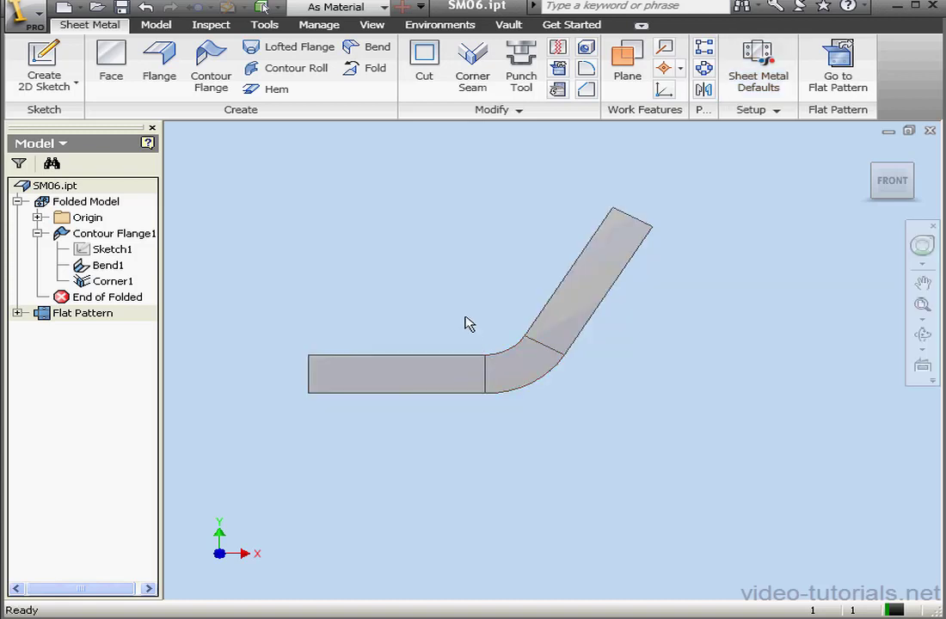
pyautogui.rightClick(106, 249)
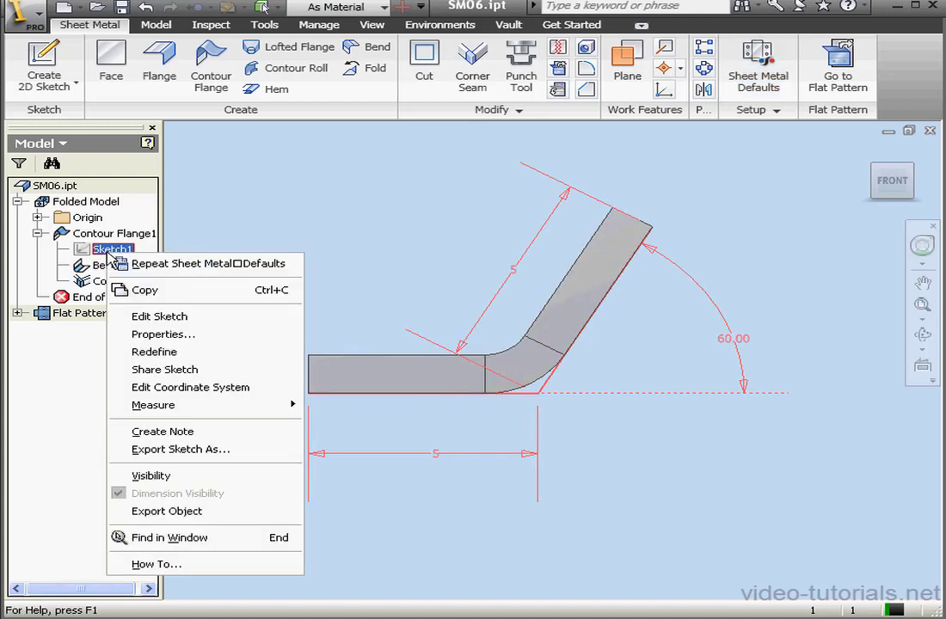
pyautogui.click(248, 476)
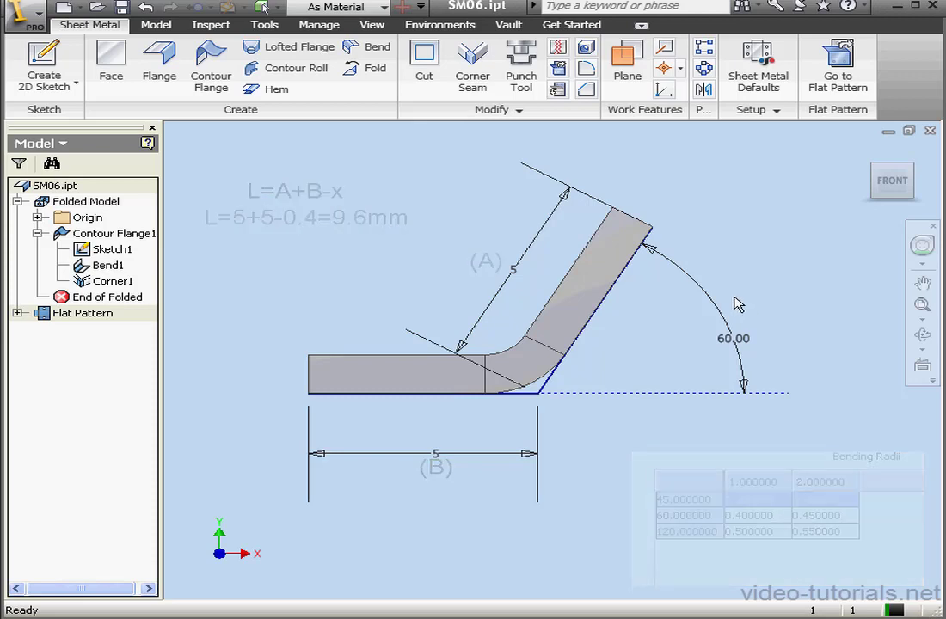
# Display the part's flat pattern and position it in the view
pyautogui.click(833, 72)
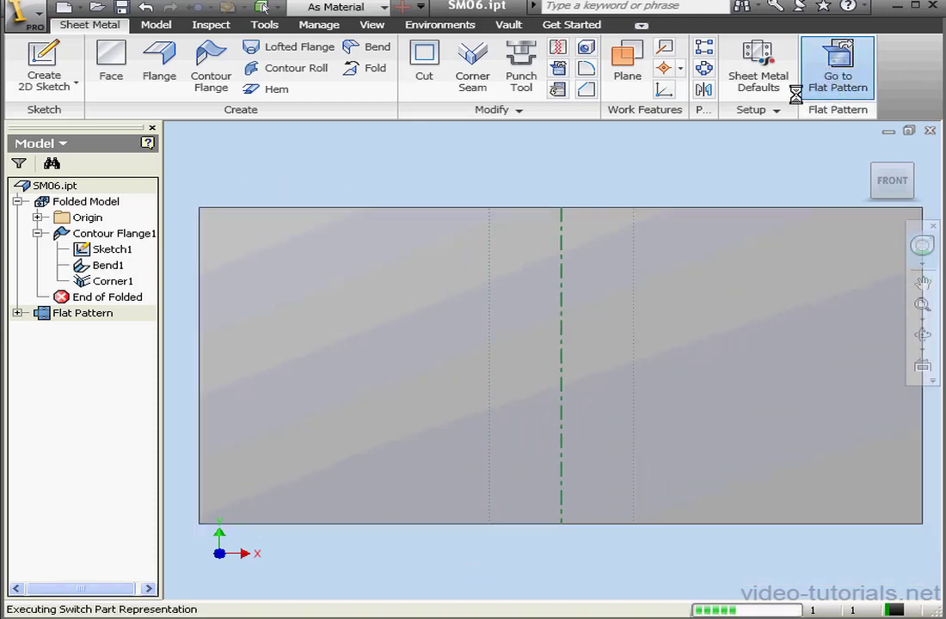
pyautogui.scroll(-1, 668, 244)
pyautogui.moveTo(630, 264); pyautogui.dragTo(567, 313, button='middle')
# Measure the flat pattern's length corner to corner as 9.6 mm
pyautogui.click(215, 25)
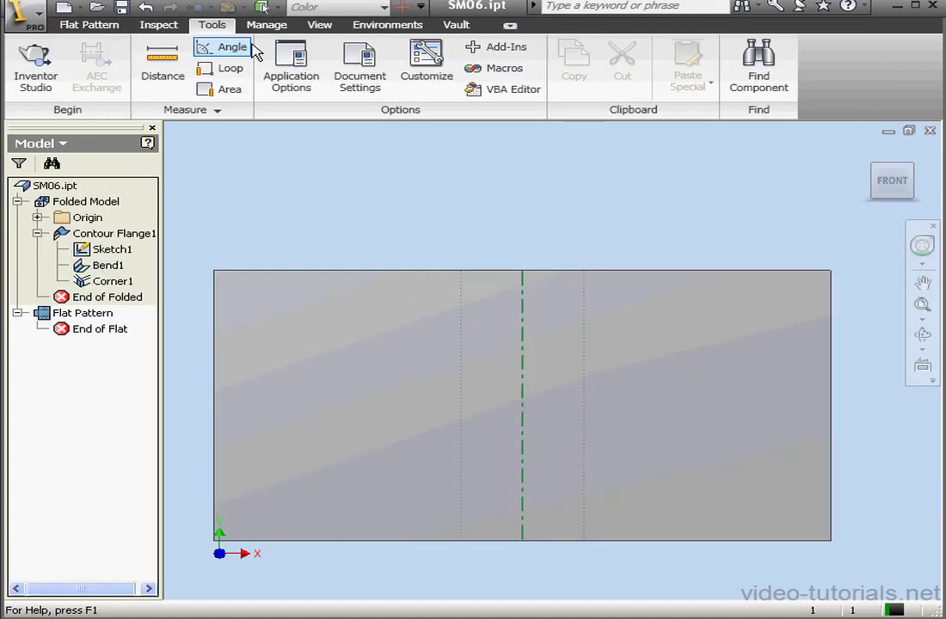
pyautogui.click(174, 65)
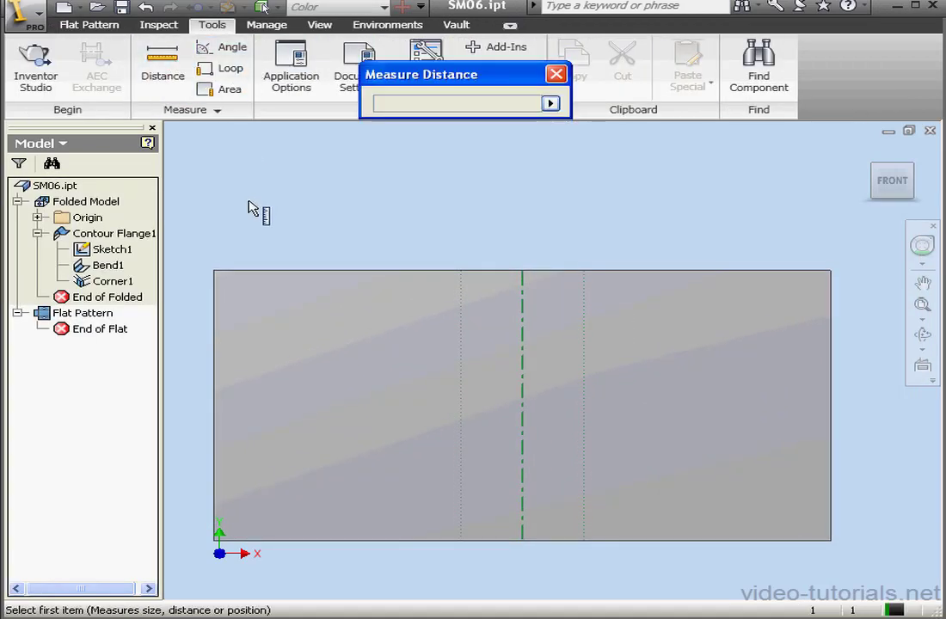
pyautogui.click(215, 271)
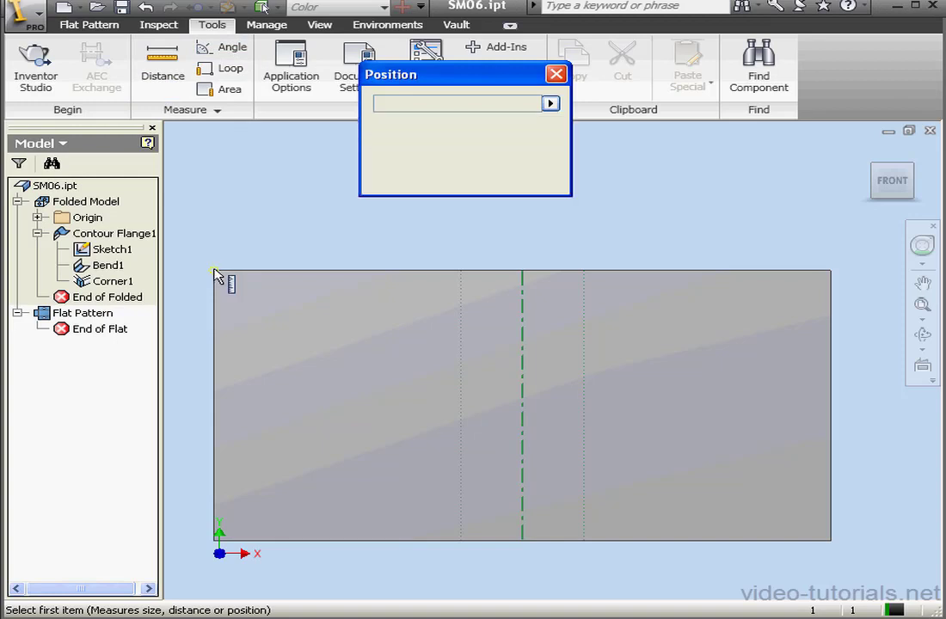
pyautogui.click(831, 271)
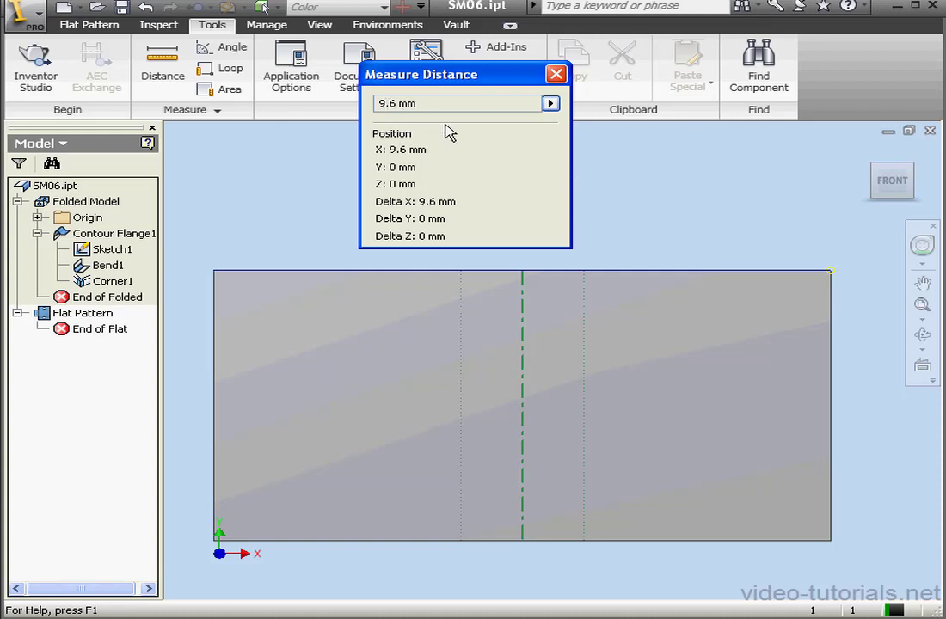
pyautogui.click(556, 74)
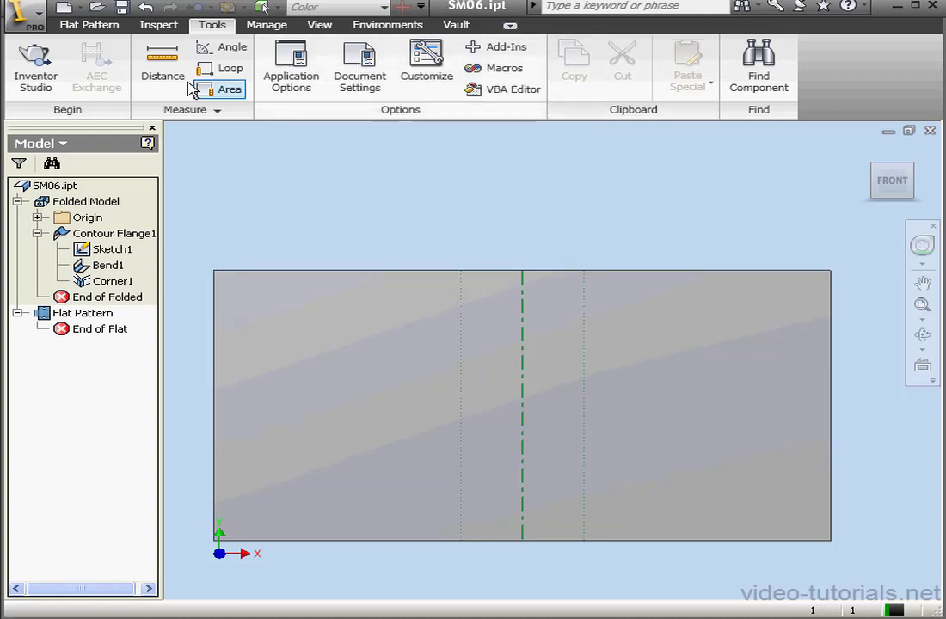
pyautogui.click(97, 28)
# Change the folded part's bend angle dimension from 60° to 45° and update the part
pyautogui.click(816, 83)
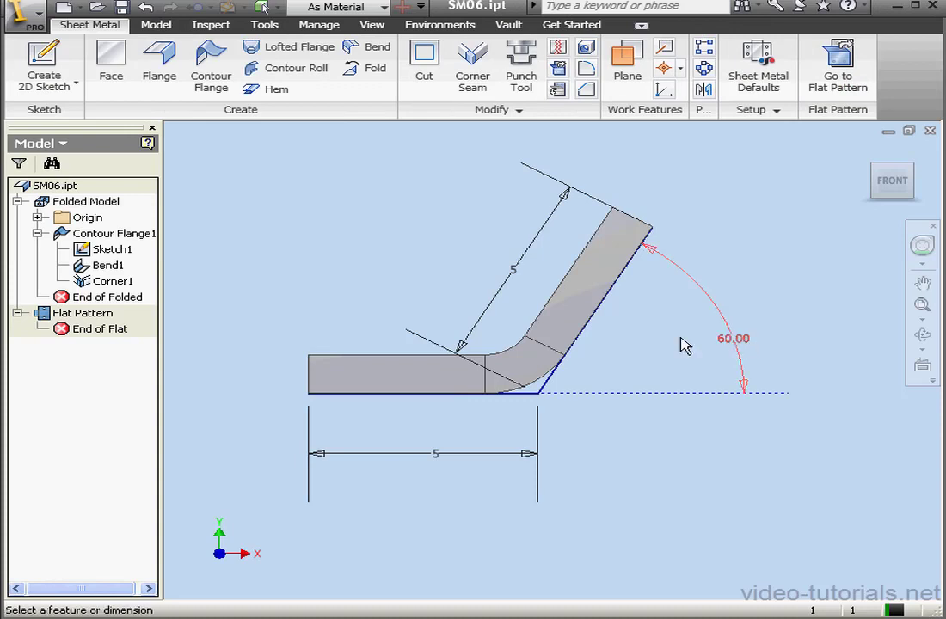
pyautogui.doubleClick(734, 338)
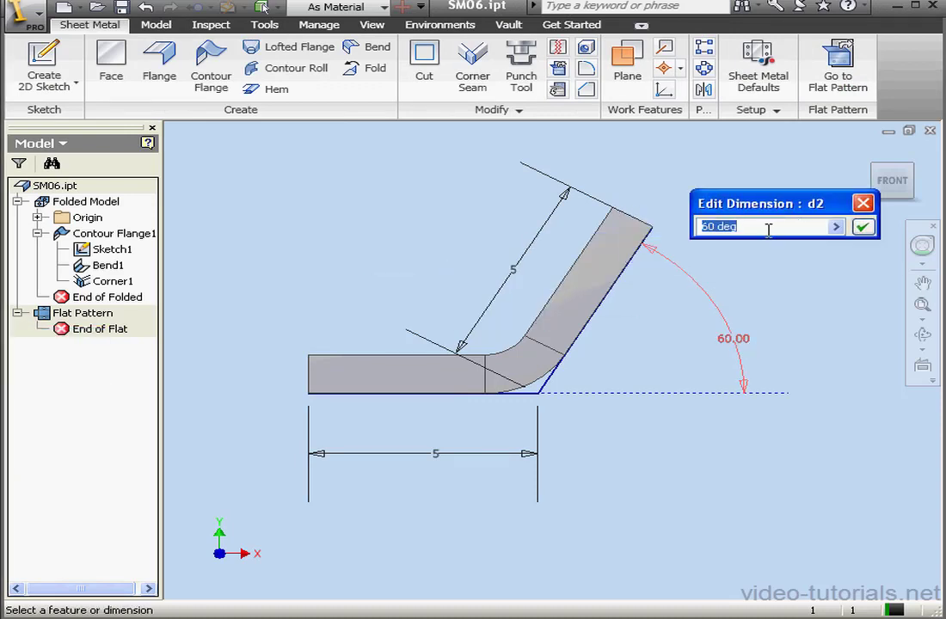
pyautogui.write('45')
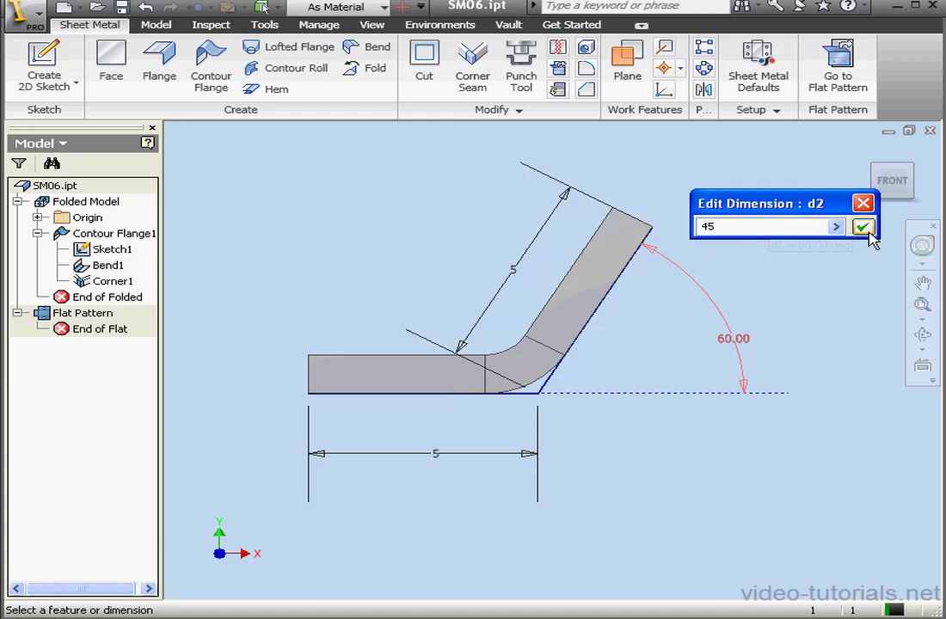
pyautogui.click(863, 227)
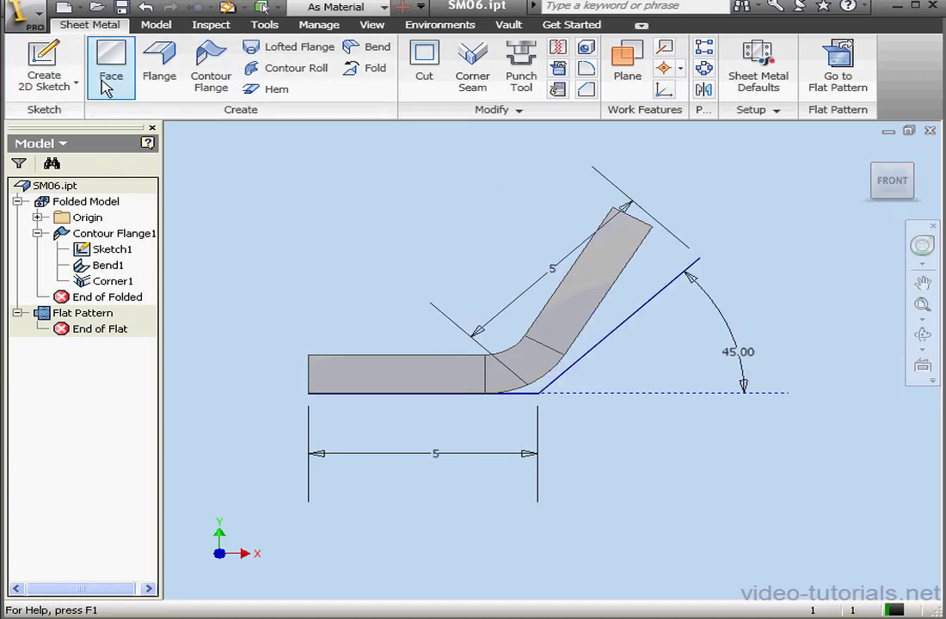
pyautogui.click(227, 8)
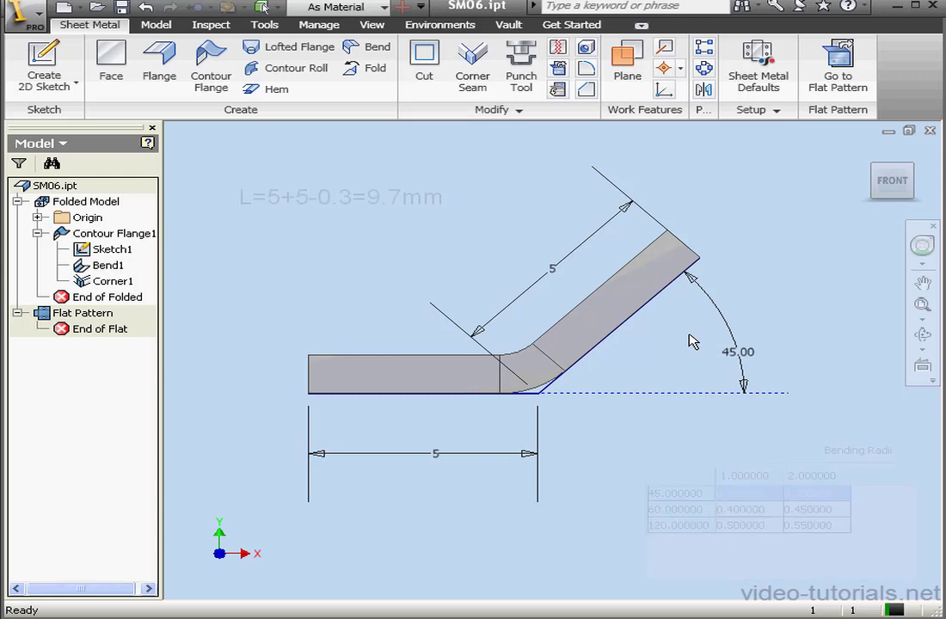
# Measure the 45° flat pattern's length between its top corners, which comes to 9.7 mm
pyautogui.click(838, 62)
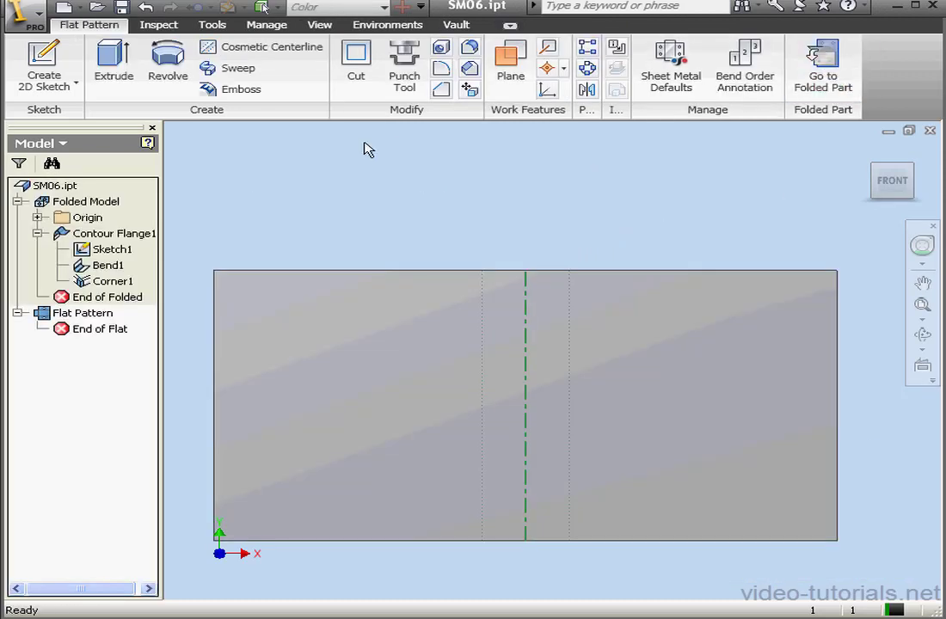
pyautogui.click(228, 29)
pyautogui.click(160, 74)
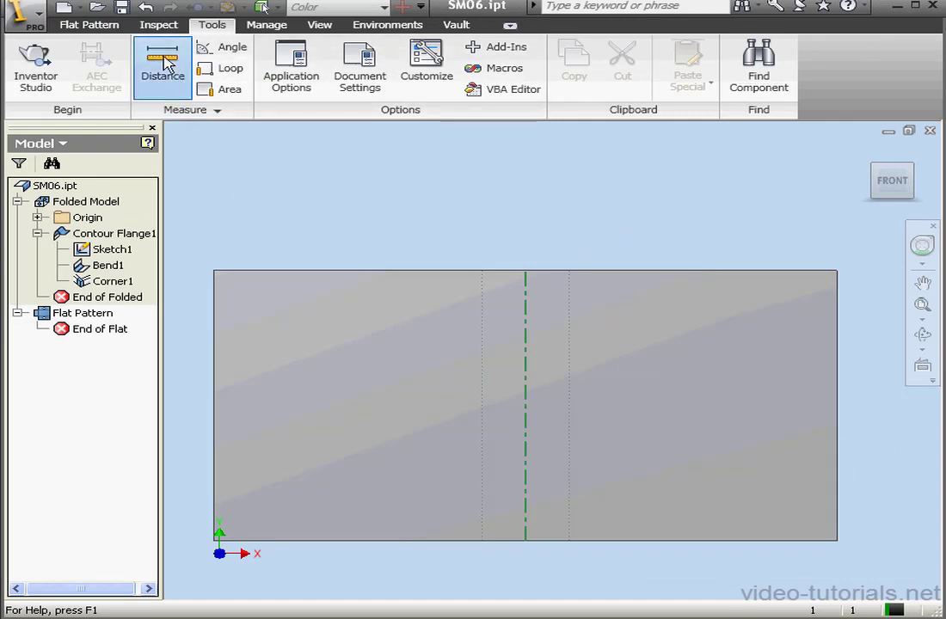
pyautogui.click(214, 271)
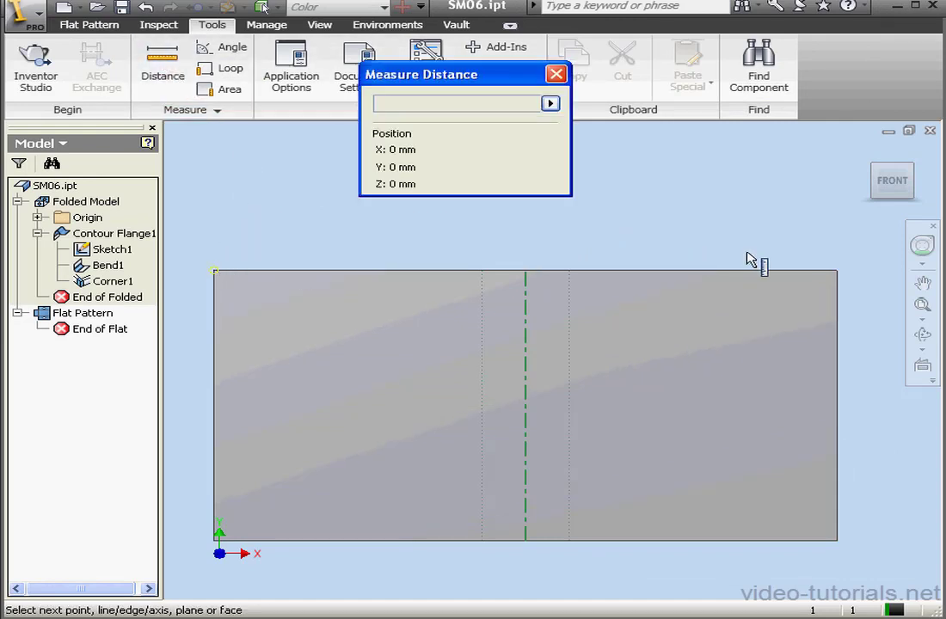
pyautogui.click(838, 273)
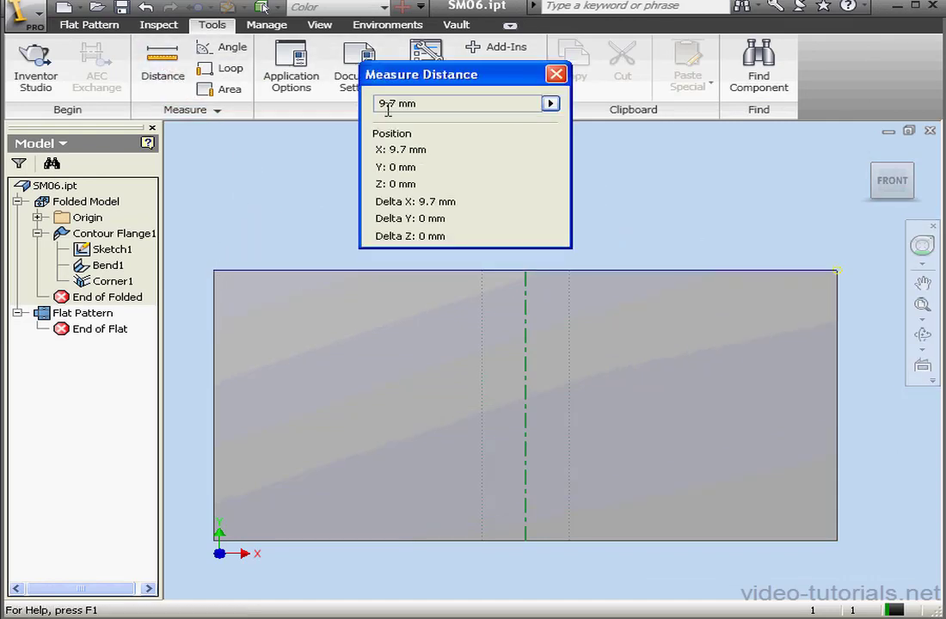
pyautogui.click(557, 74)
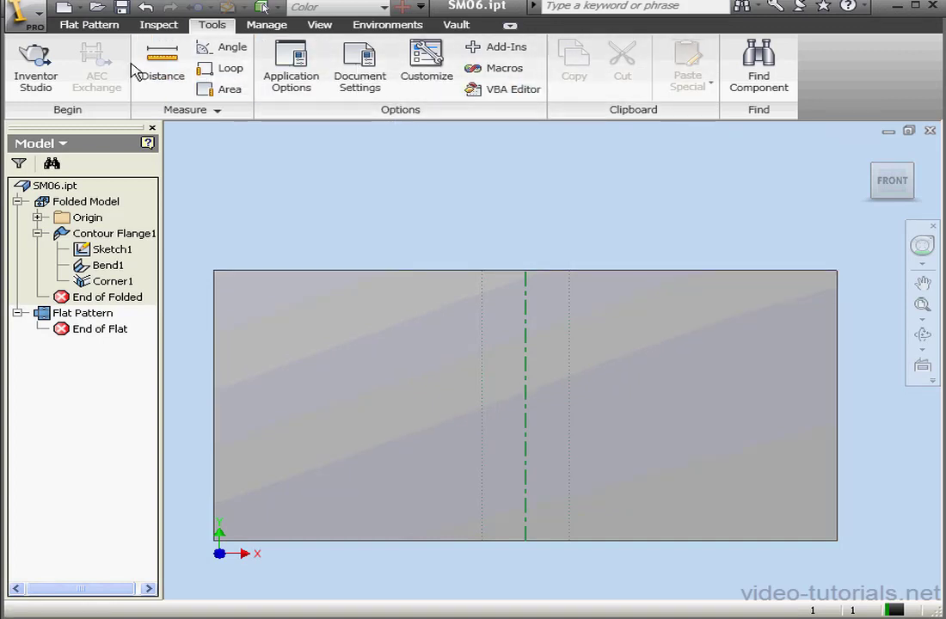
pyautogui.click(90, 25)
# Back in the folded part, change the bend angle dimension to 52.5°
pyautogui.click(817, 62)
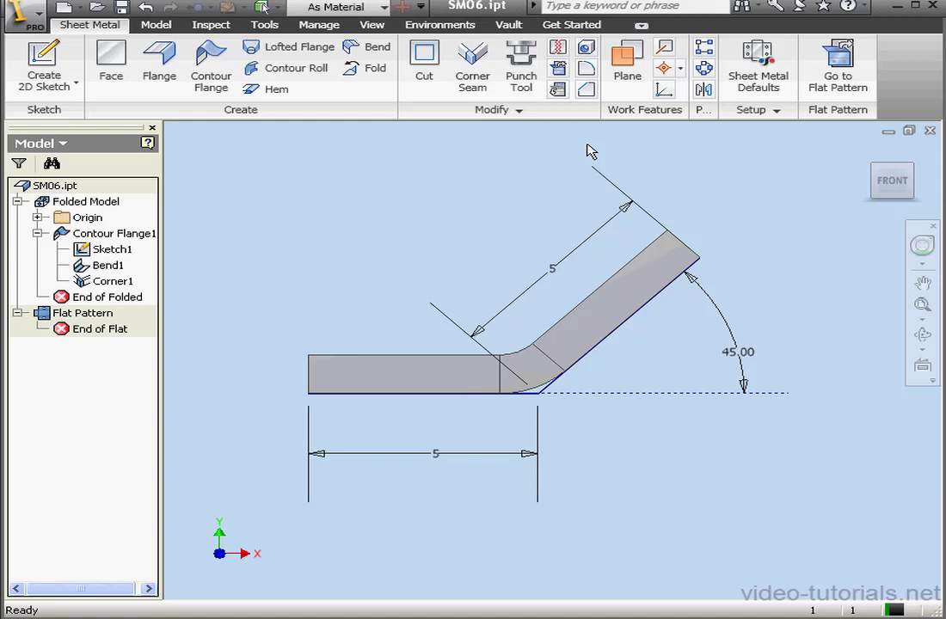
pyautogui.click(755, 374)
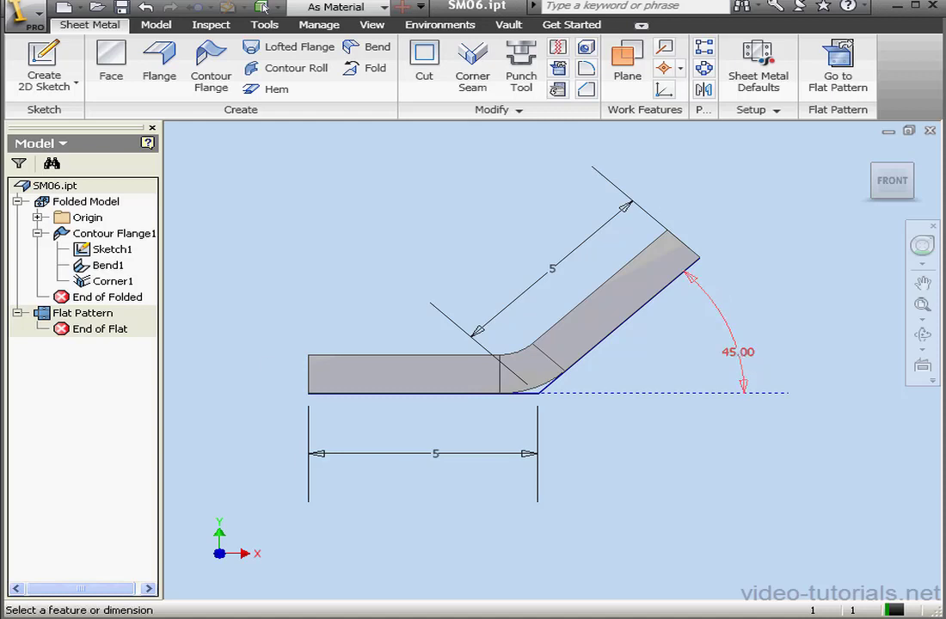
pyautogui.moveTo(595, 247); pyautogui.dragTo(804, 172)
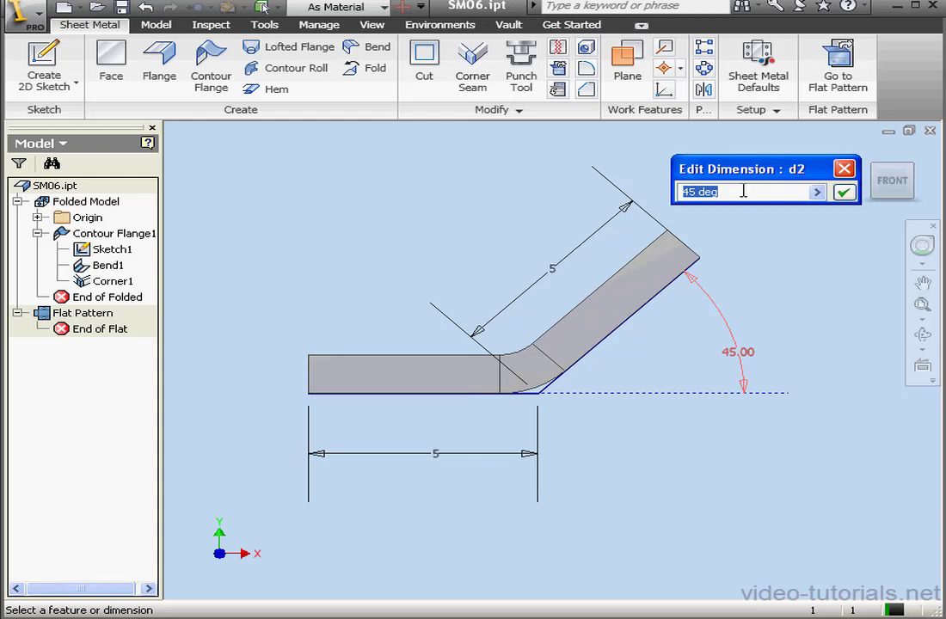
pyautogui.write('52.5')
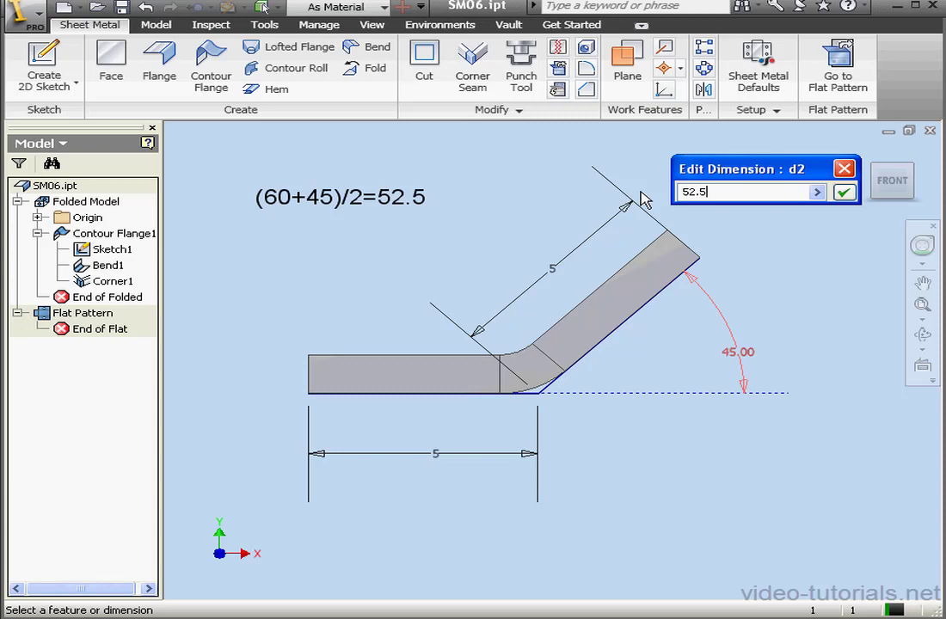
pyautogui.click(843, 192)
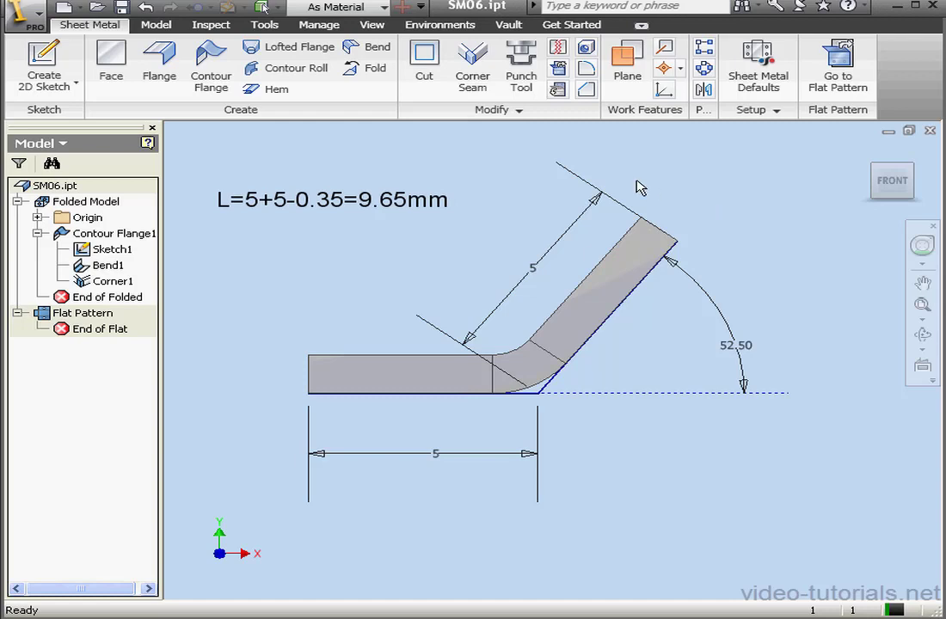
# Measure the 52.5° flat pattern's length between its top-left and top-right corners
pyautogui.click(838, 70)
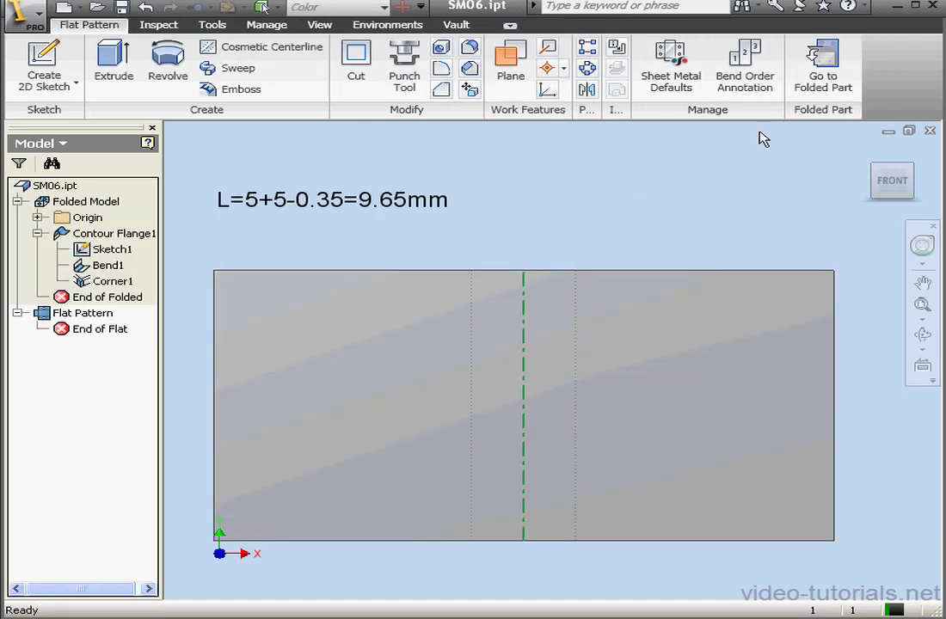
pyautogui.click(212, 24)
pyautogui.click(160, 62)
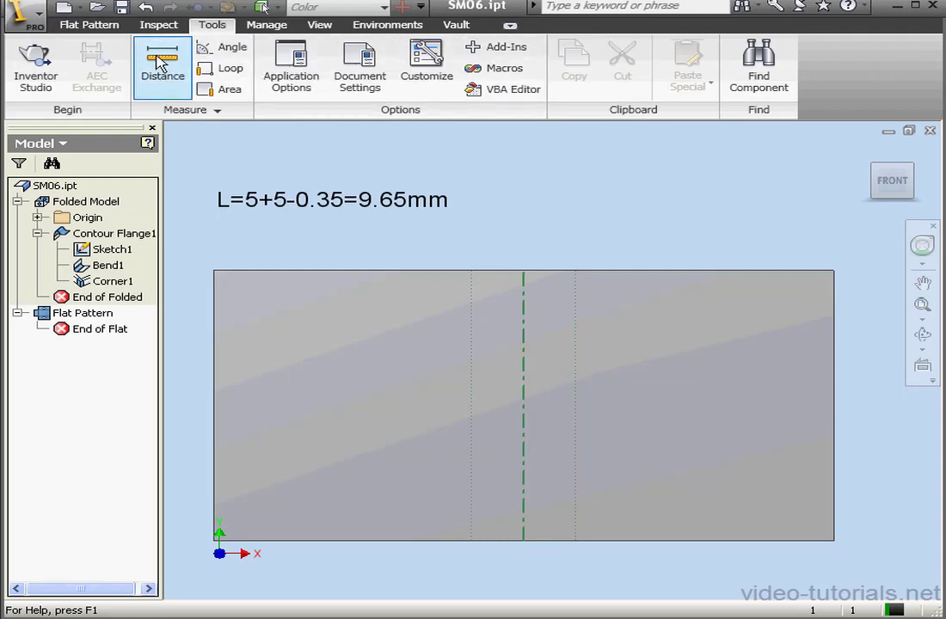
pyautogui.click(214, 270)
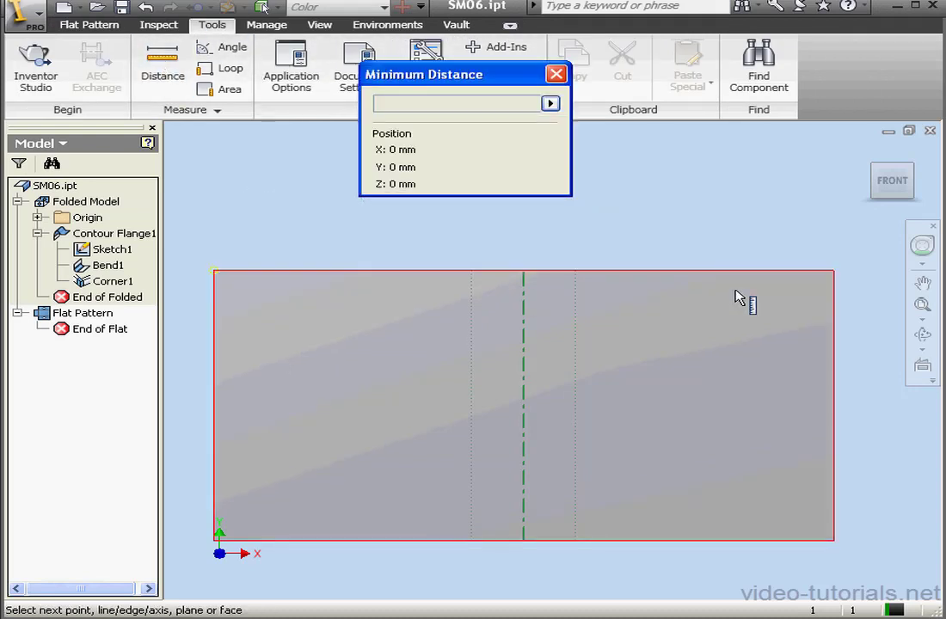
pyautogui.click(836, 270)
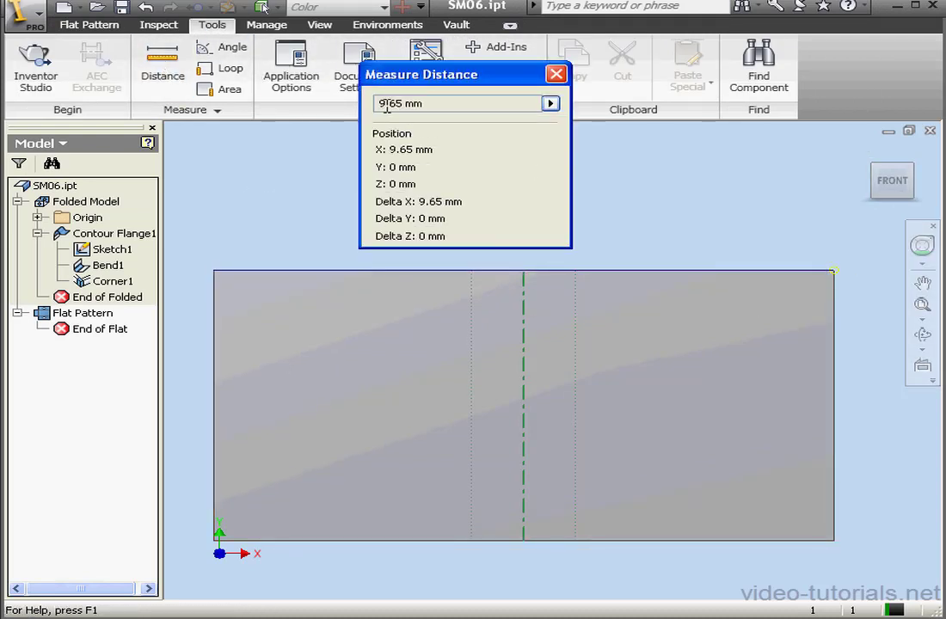
pyautogui.click(557, 74)
pyautogui.click(90, 24)
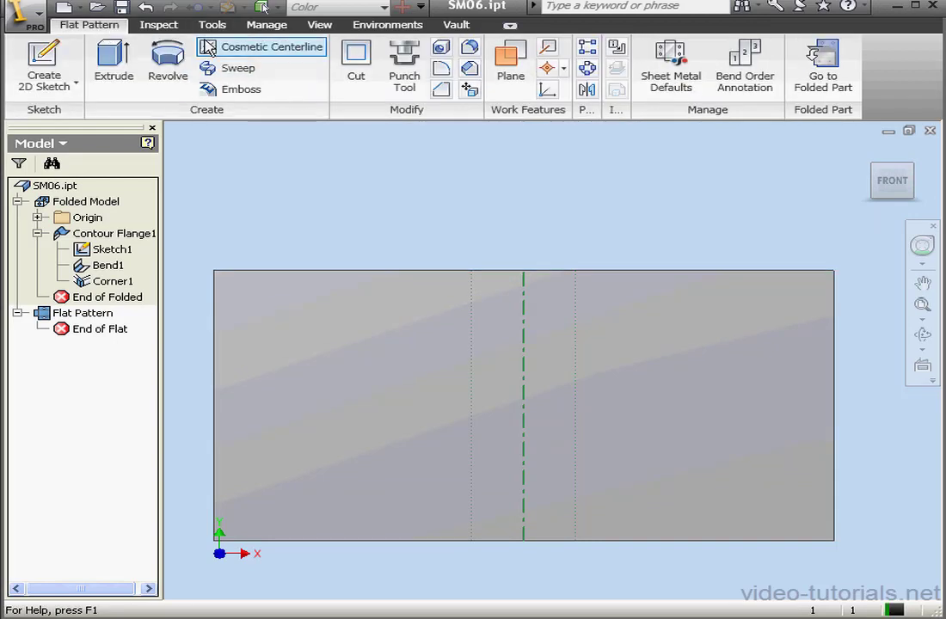
# Return to the folded part and set the bend angle dimension to 120°
pyautogui.click(822, 73)
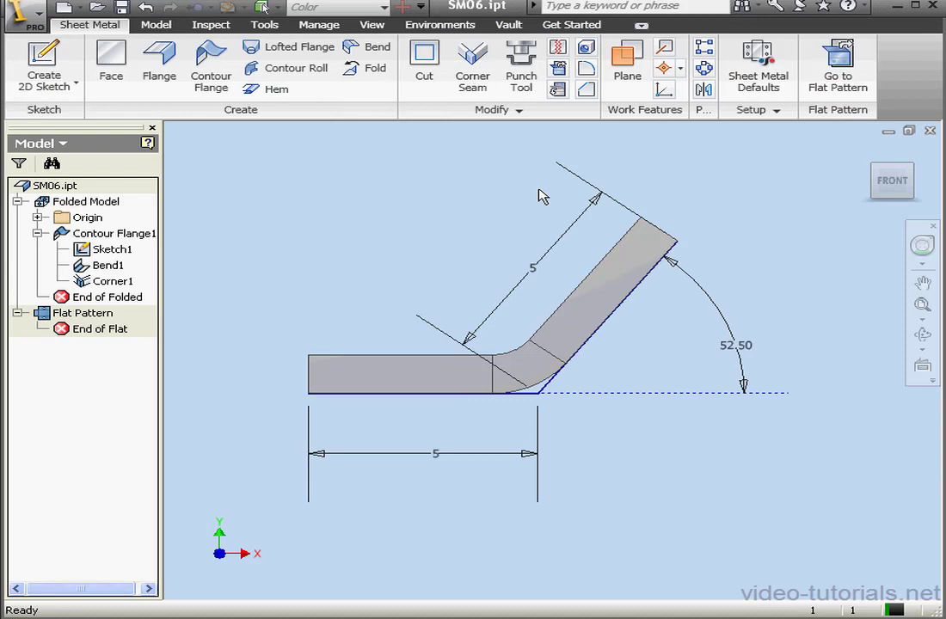
pyautogui.doubleClick(735, 345)
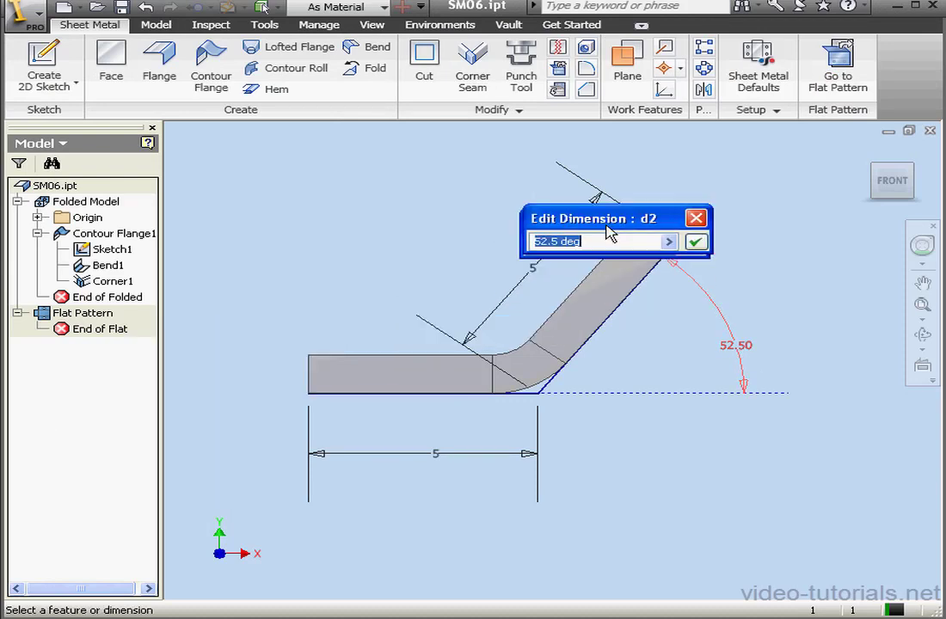
pyautogui.write('12')
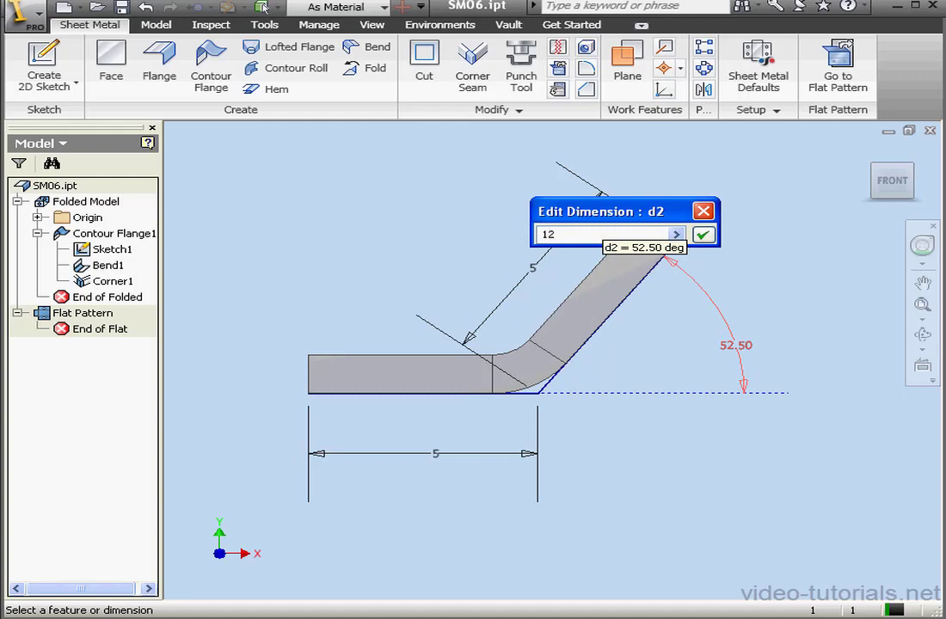
pyautogui.write('0')
pyautogui.click(703, 234)
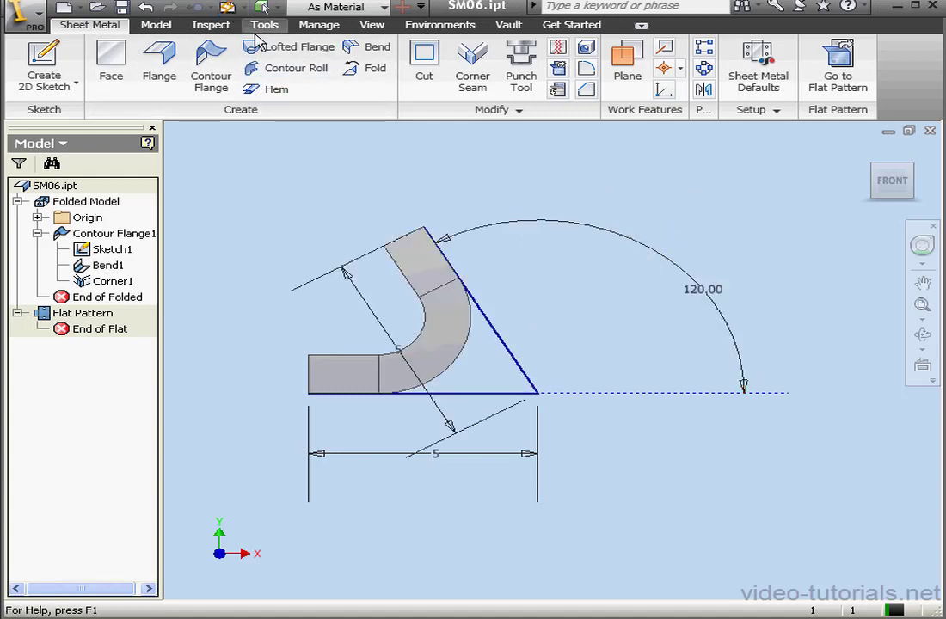
# Hide Sketch1 and start a new sketch on the bend face with projected geometry
pyautogui.rightClick(95, 248)
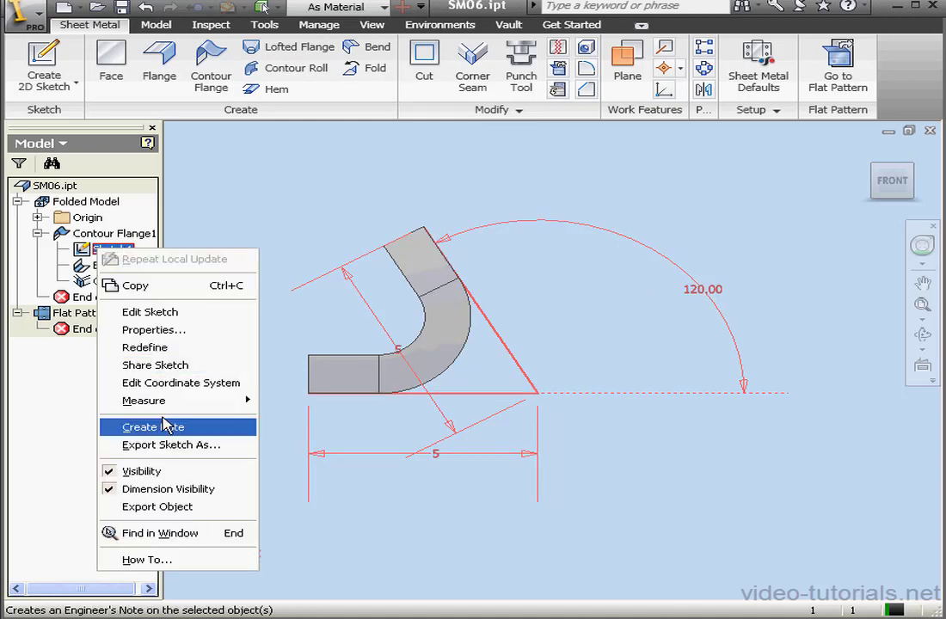
pyautogui.click(179, 471)
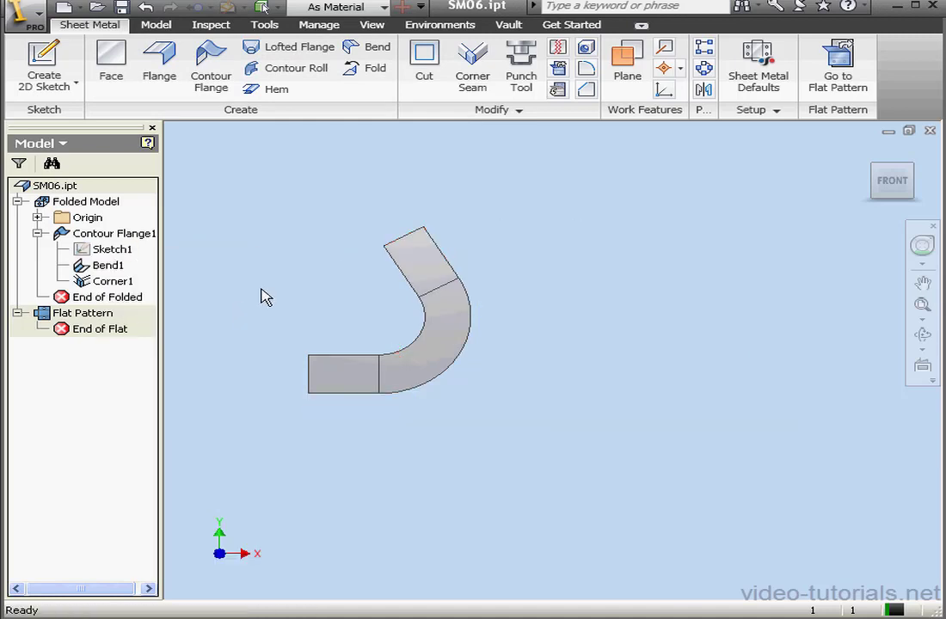
pyautogui.rightClick(437, 338)
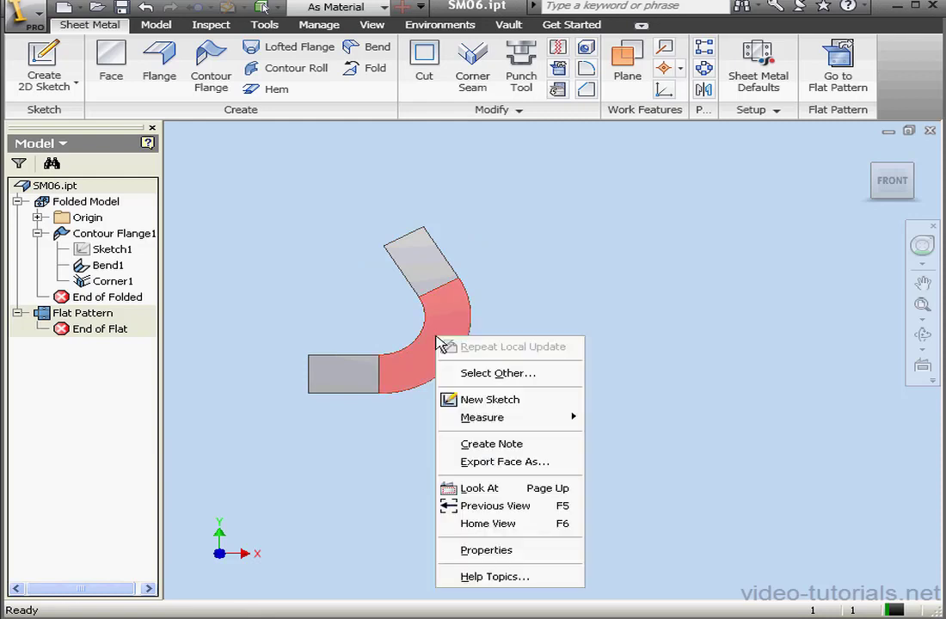
pyautogui.click(531, 400)
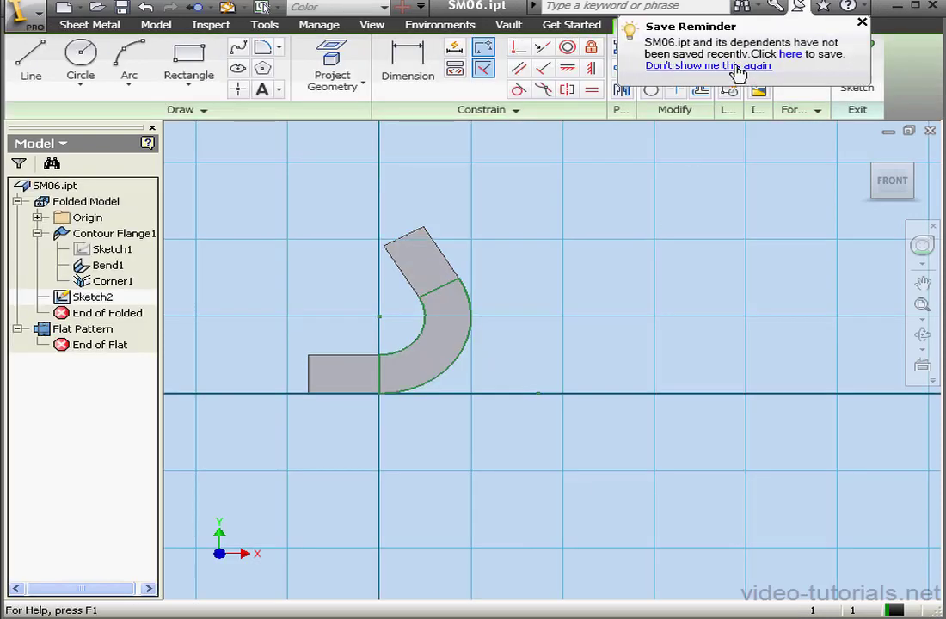
pyautogui.click(738, 66)
pyautogui.click(345, 85)
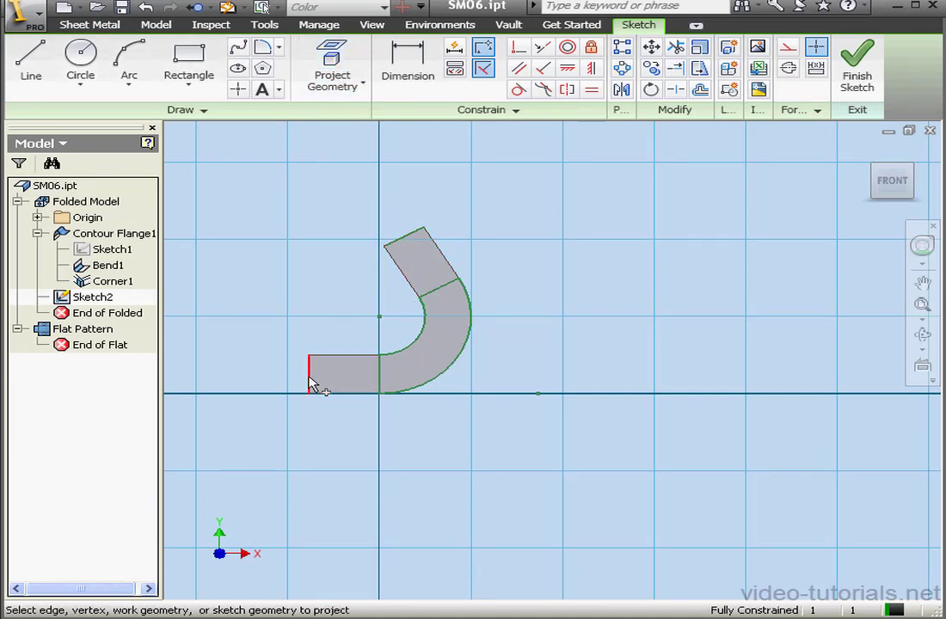
# Draw an angled line and a short vertical line beside the bend
pyautogui.click(45, 90)
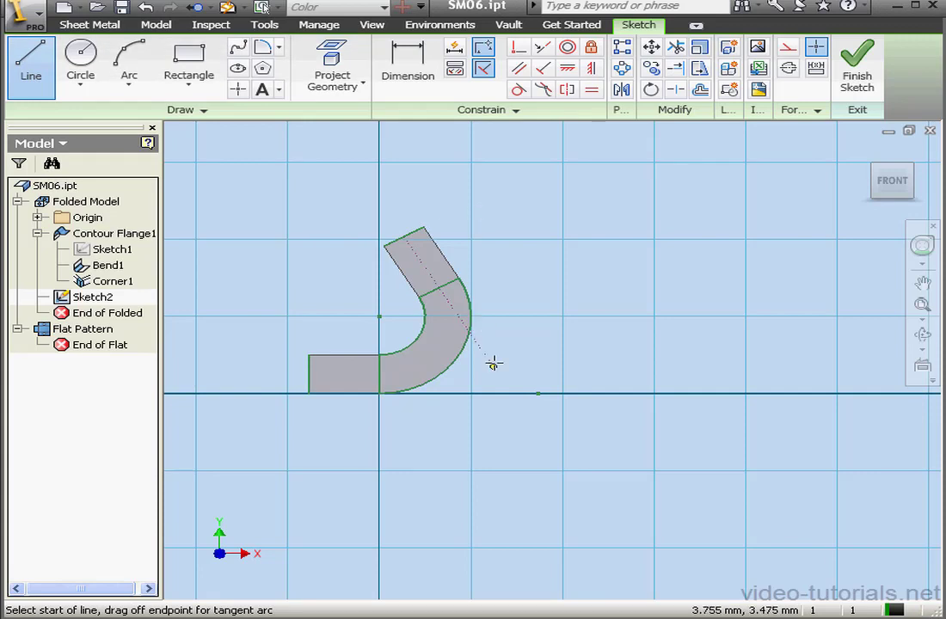
pyautogui.click(460, 374)
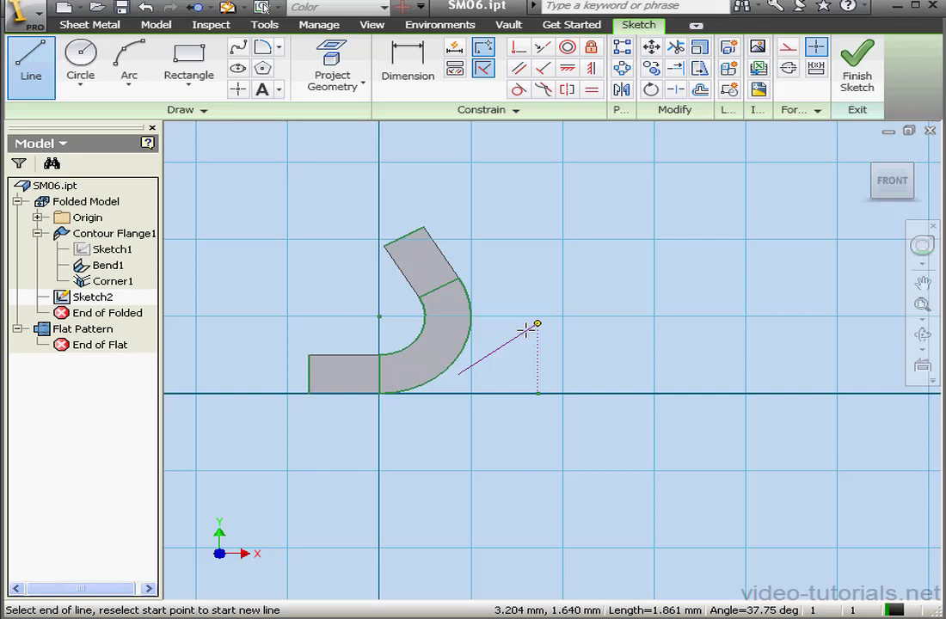
pyautogui.click(501, 354)
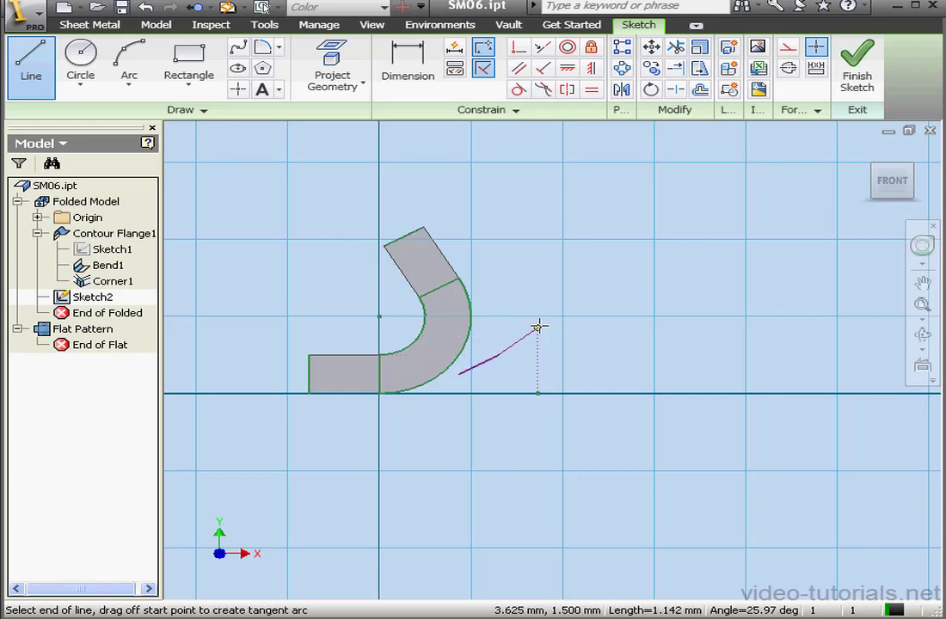
pyautogui.rightClick(541, 324)
pyautogui.click(574, 335)
pyautogui.click(29, 62)
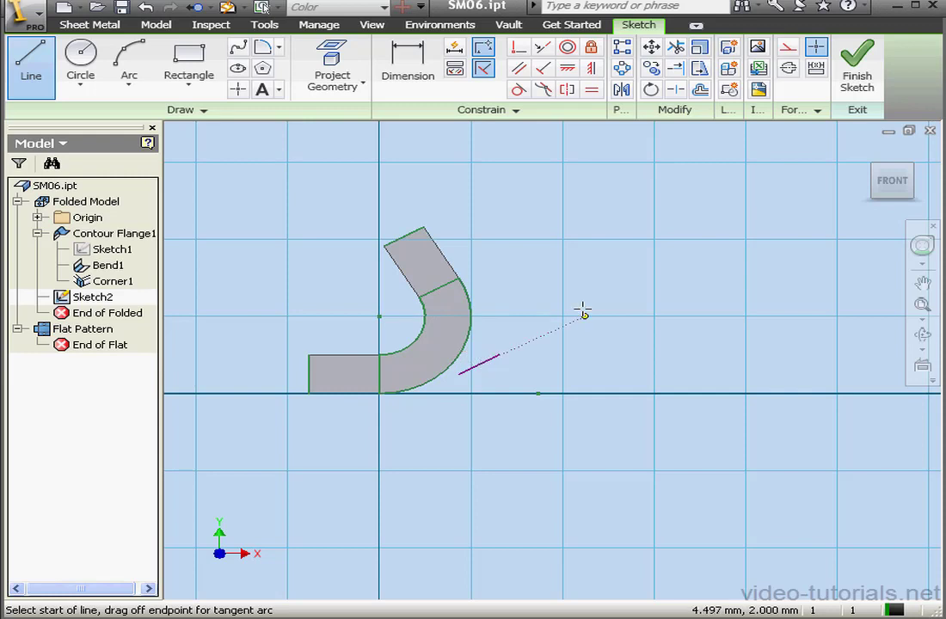
pyautogui.click(465, 402)
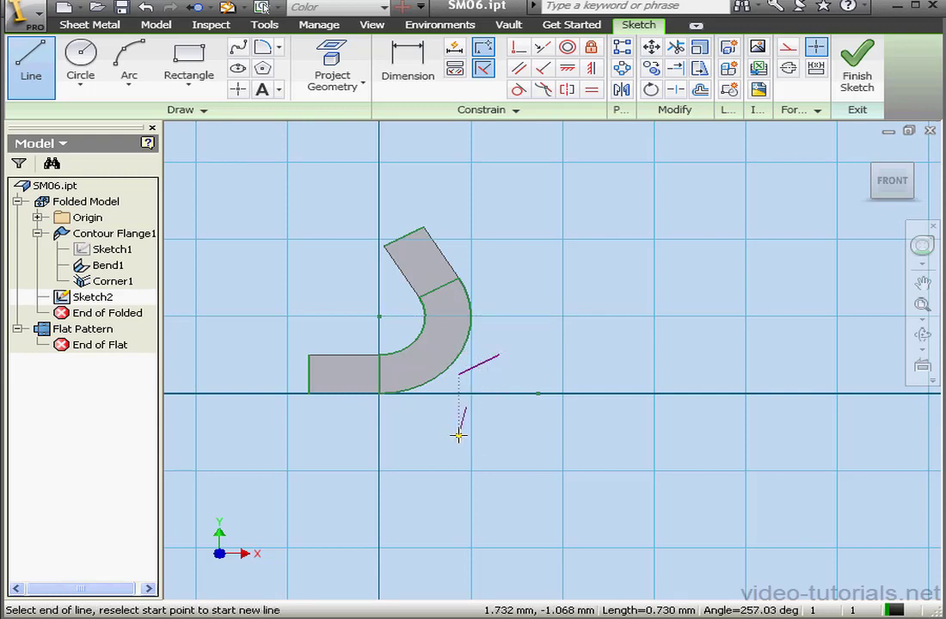
pyautogui.click(464, 440)
pyautogui.rightClick(541, 332)
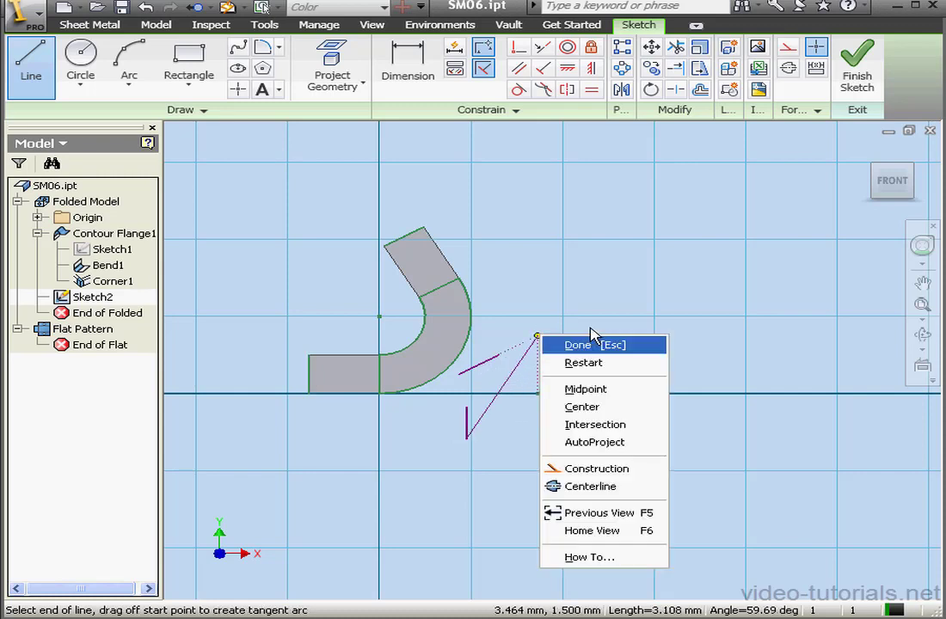
pyautogui.click(606, 344)
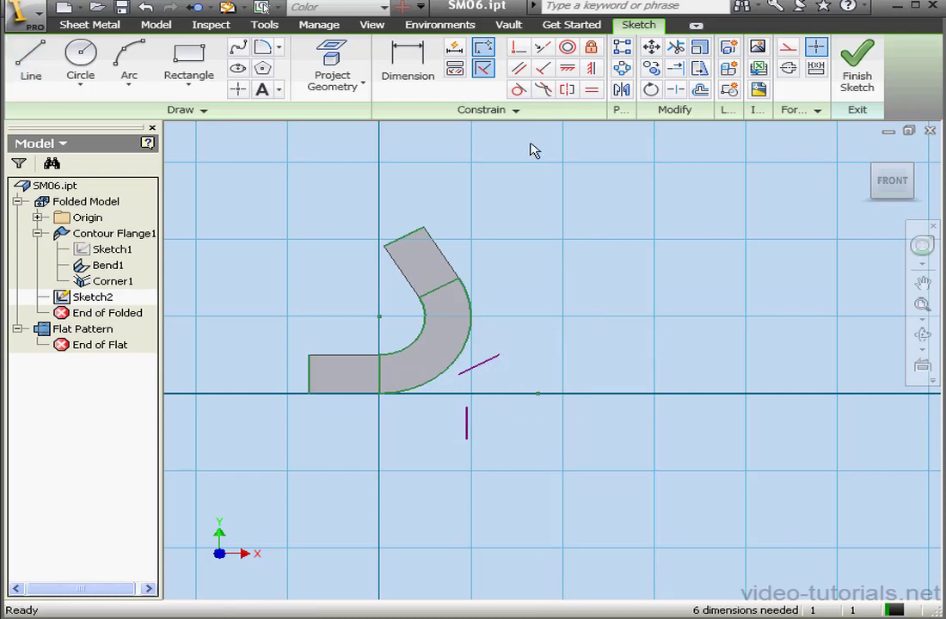
# Make both lines tangent to the outer bend arc, then select the two lines
pyautogui.click(519, 89)
pyautogui.click(467, 371)
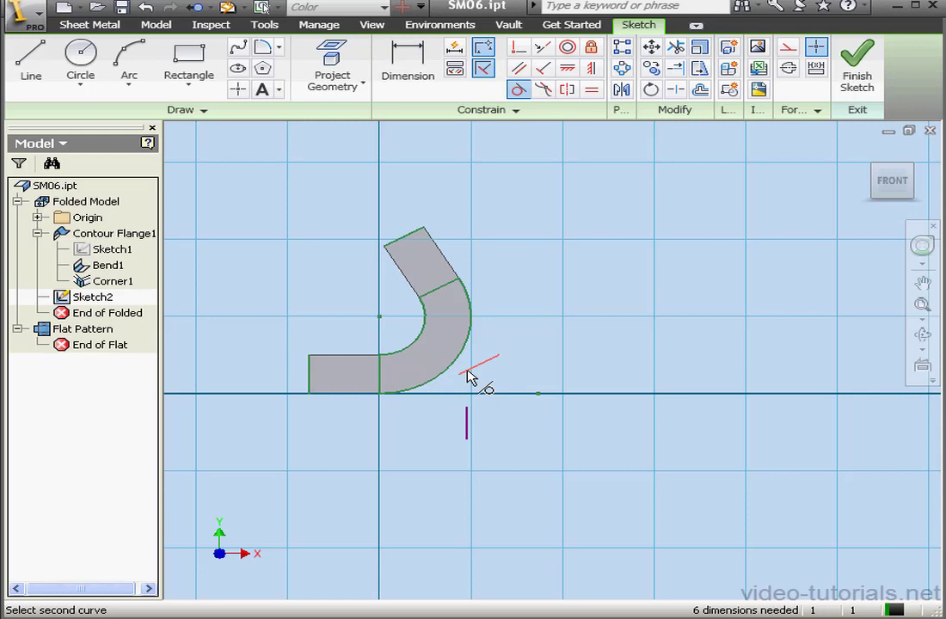
pyautogui.click(442, 379)
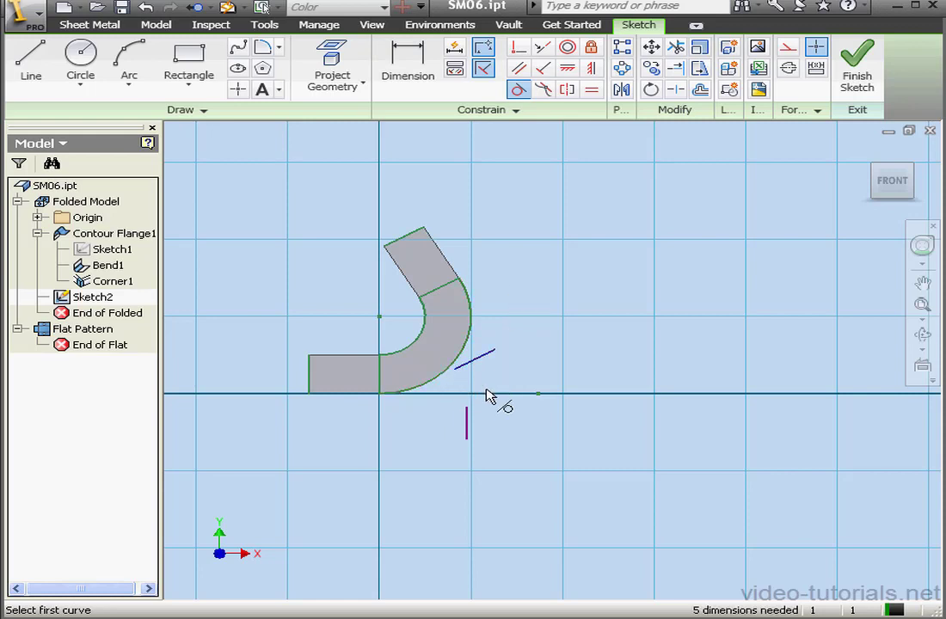
pyautogui.click(466, 417)
pyautogui.click(466, 345)
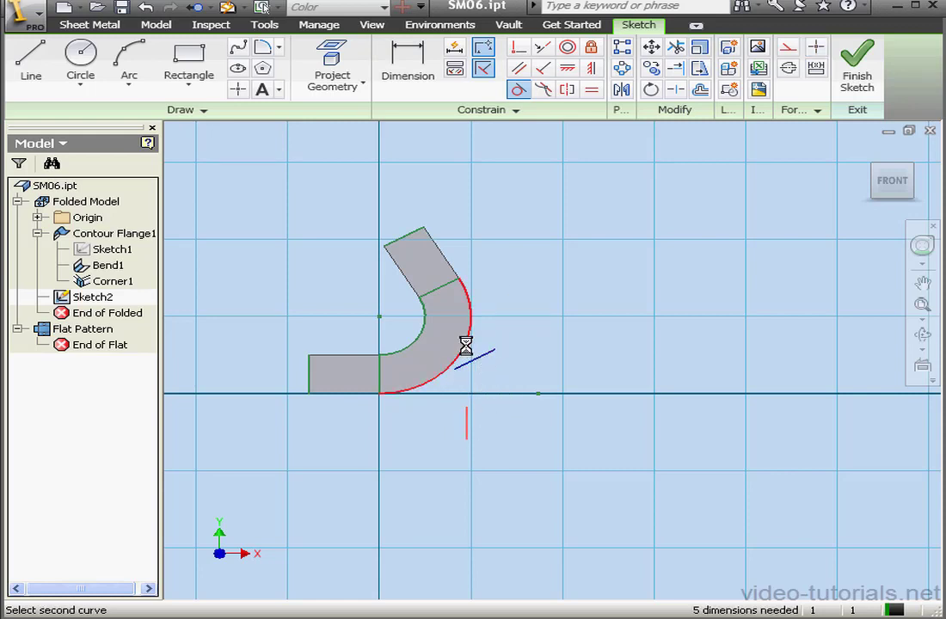
pyautogui.rightClick(534, 274)
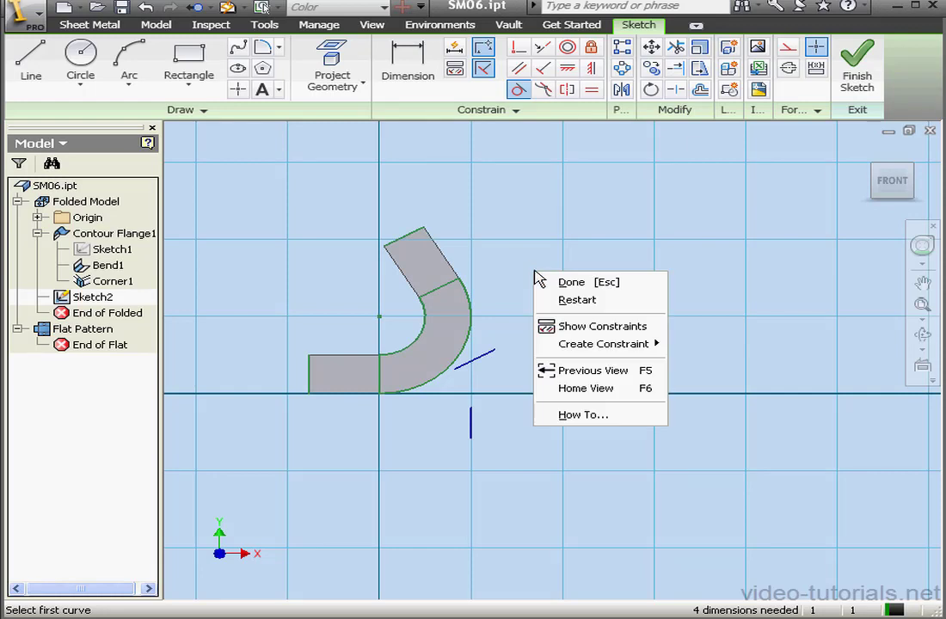
pyautogui.click(588, 283)
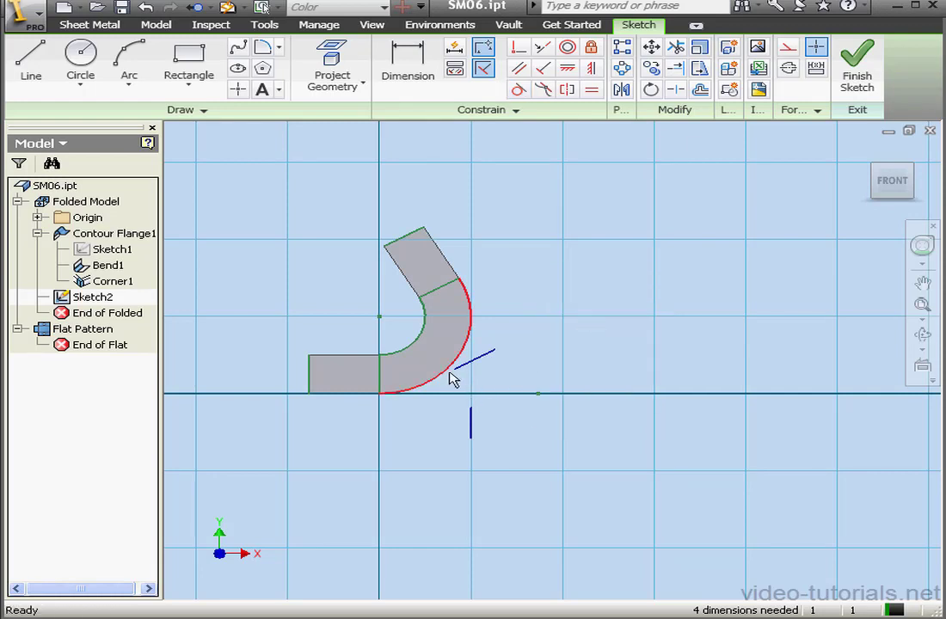
pyautogui.moveTo(455, 372); pyautogui.dragTo(473, 317)
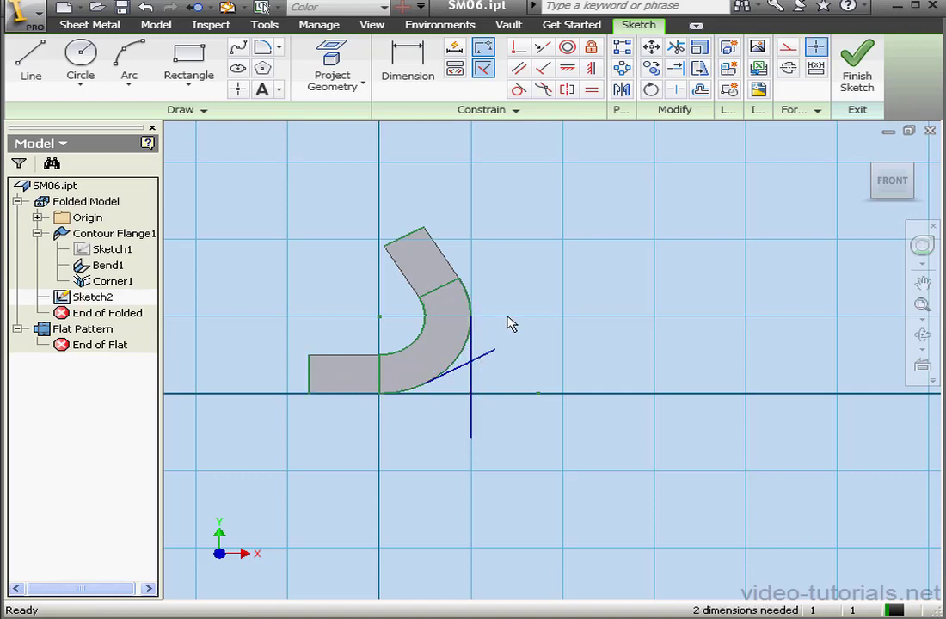
pyautogui.click(482, 368)
pyautogui.keyDown('ctrl'); pyautogui.click(471, 380); pyautogui.keyUp('ctrl')
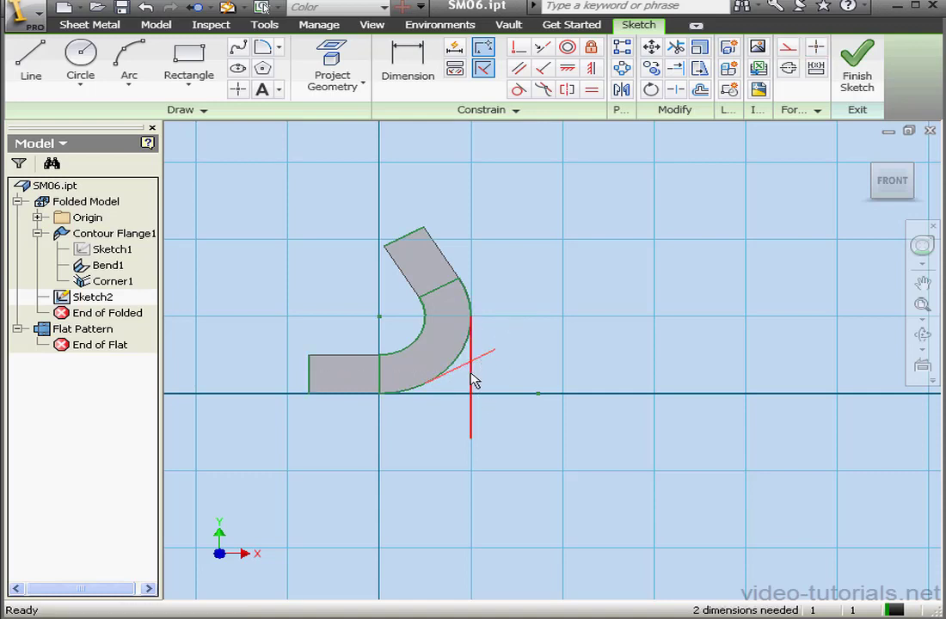
# Turn both lines into construction geometry and add a driven 3.536 dimension from the top edge
pyautogui.click(792, 67)
pyautogui.click(434, 79)
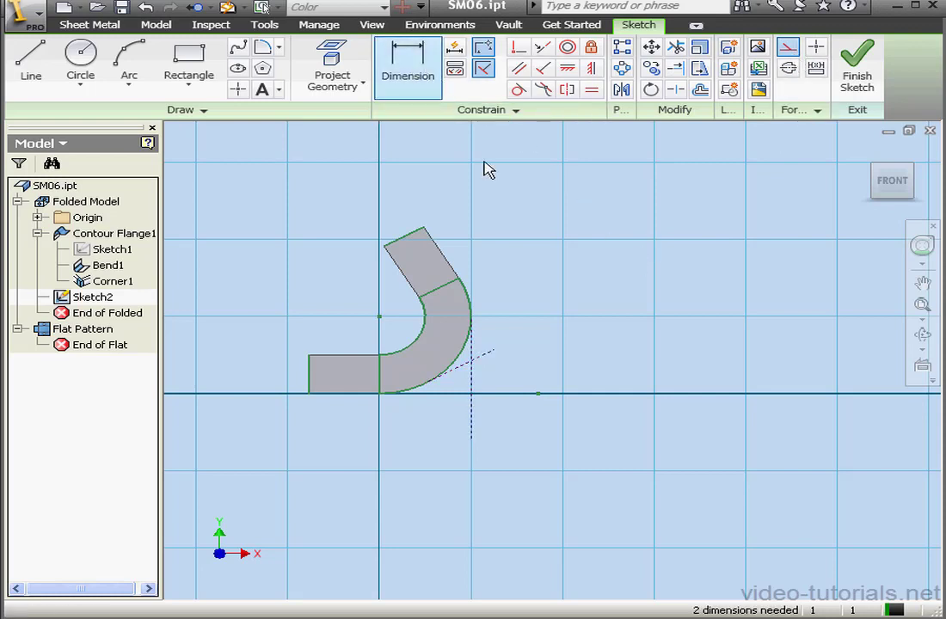
pyautogui.click(416, 233)
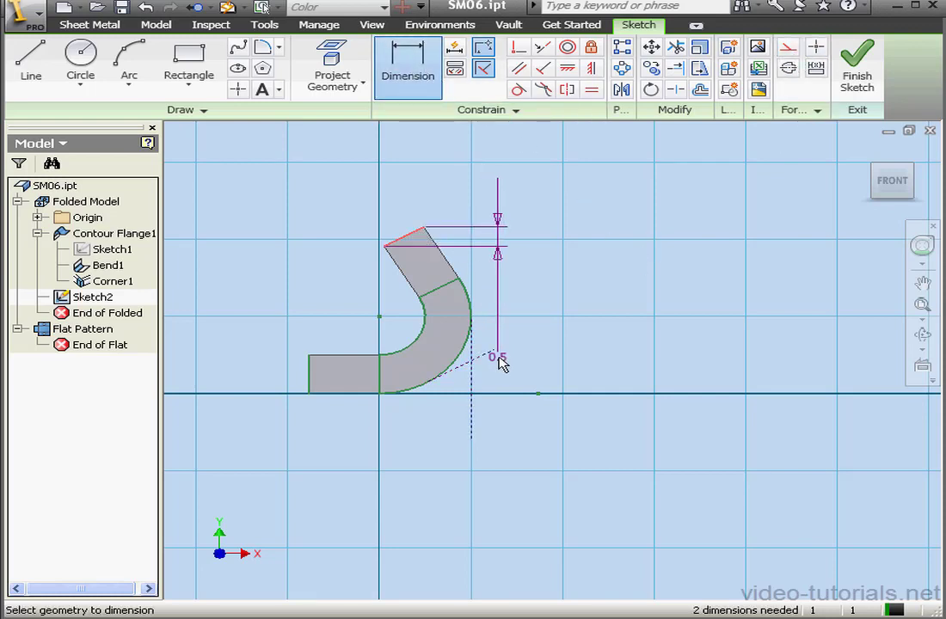
pyautogui.click(498, 350)
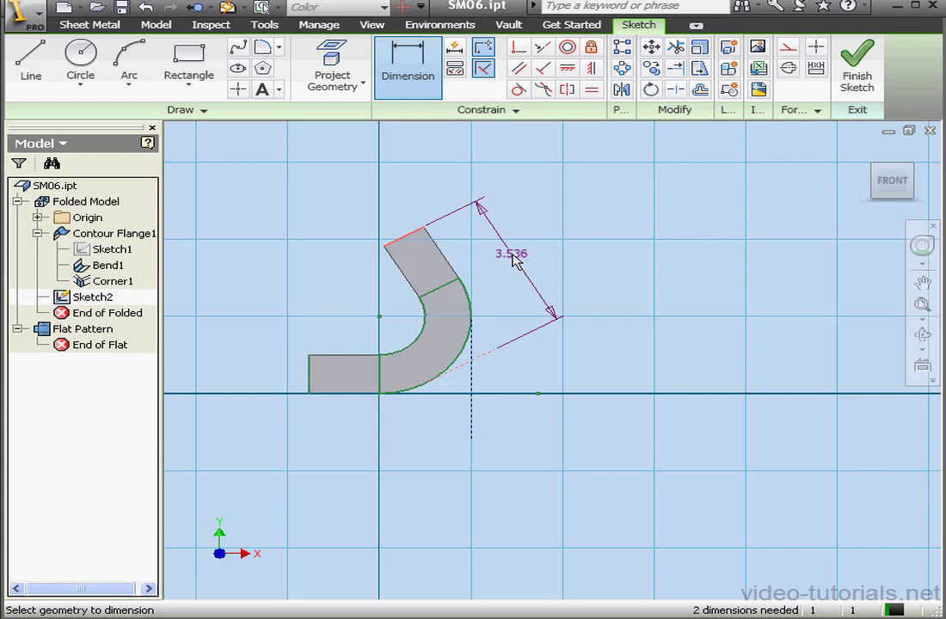
pyautogui.click(519, 264)
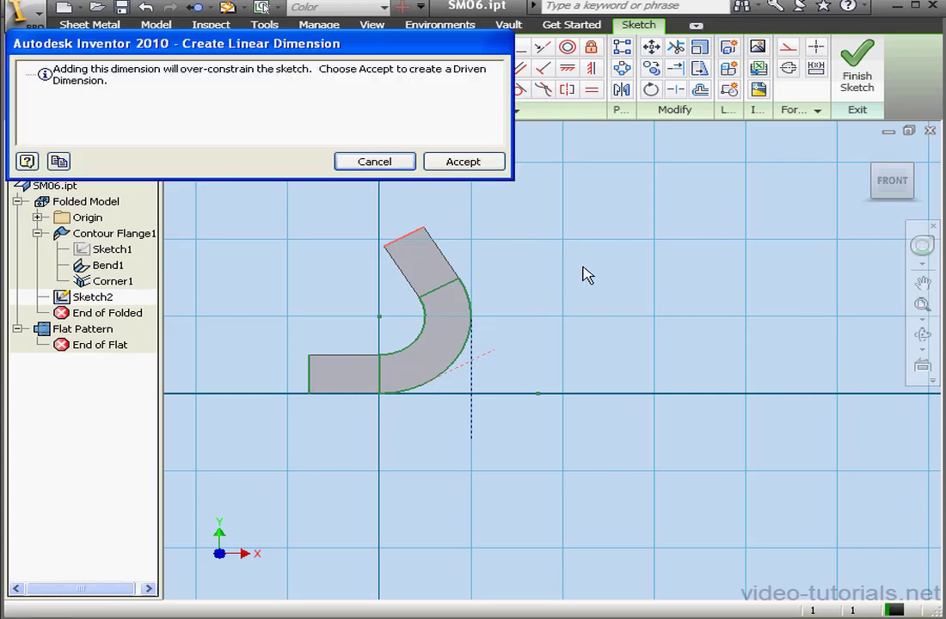
pyautogui.click(485, 165)
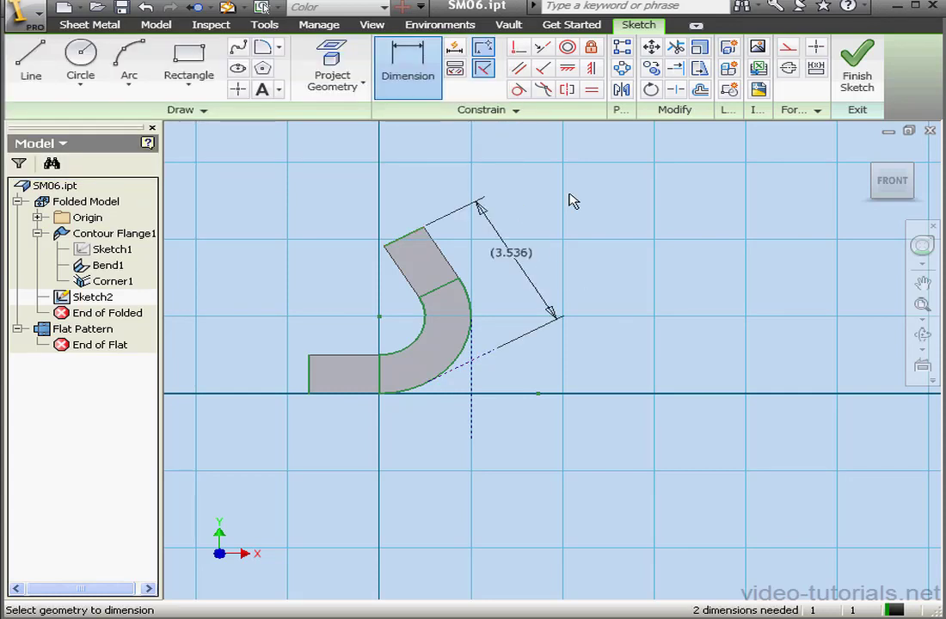
# Add a driven horizontal dimension from the left edge and finish Sketch2
pyautogui.click(312, 383)
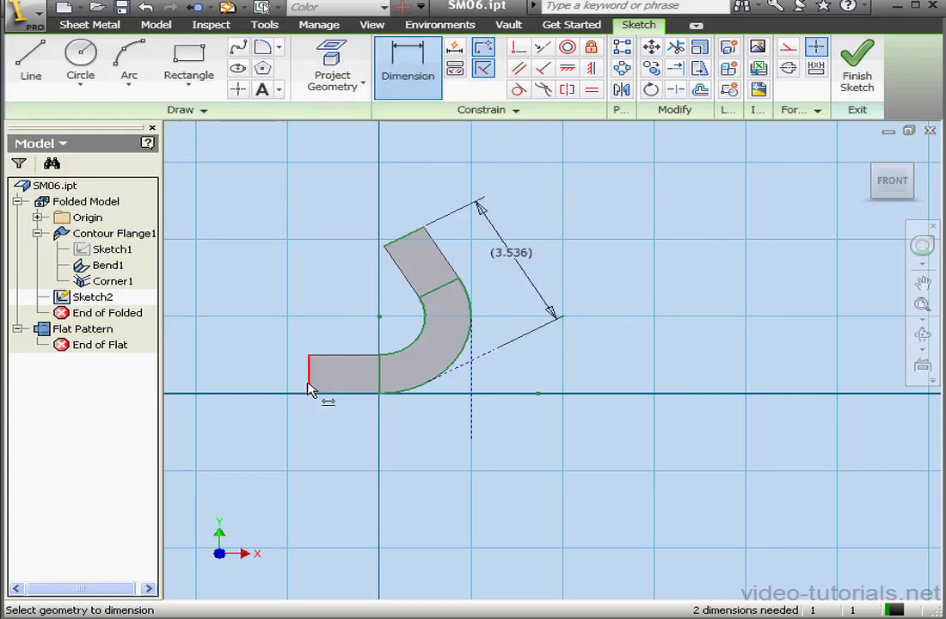
pyautogui.click(471, 416)
pyautogui.click(371, 437)
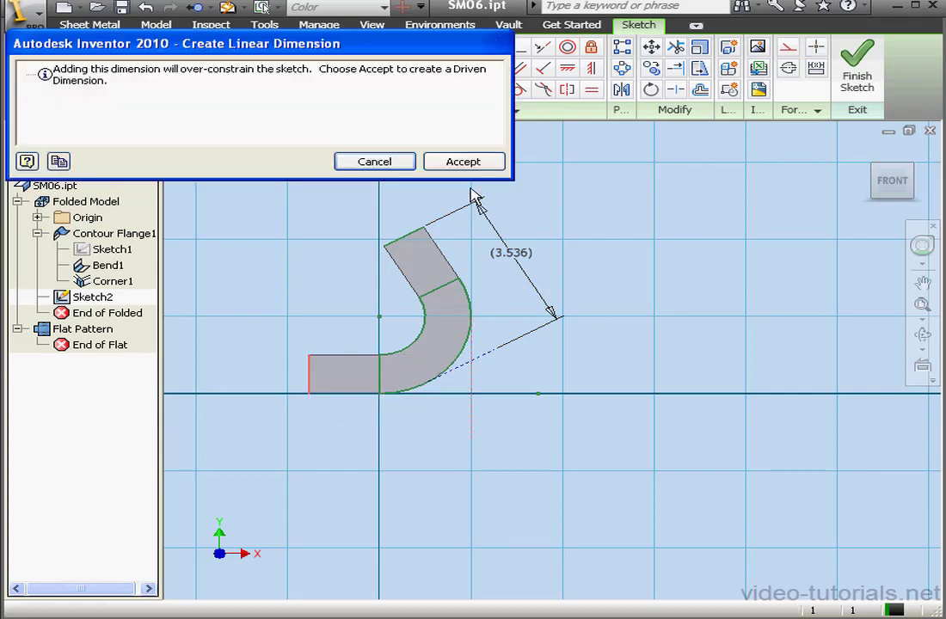
pyautogui.click(486, 163)
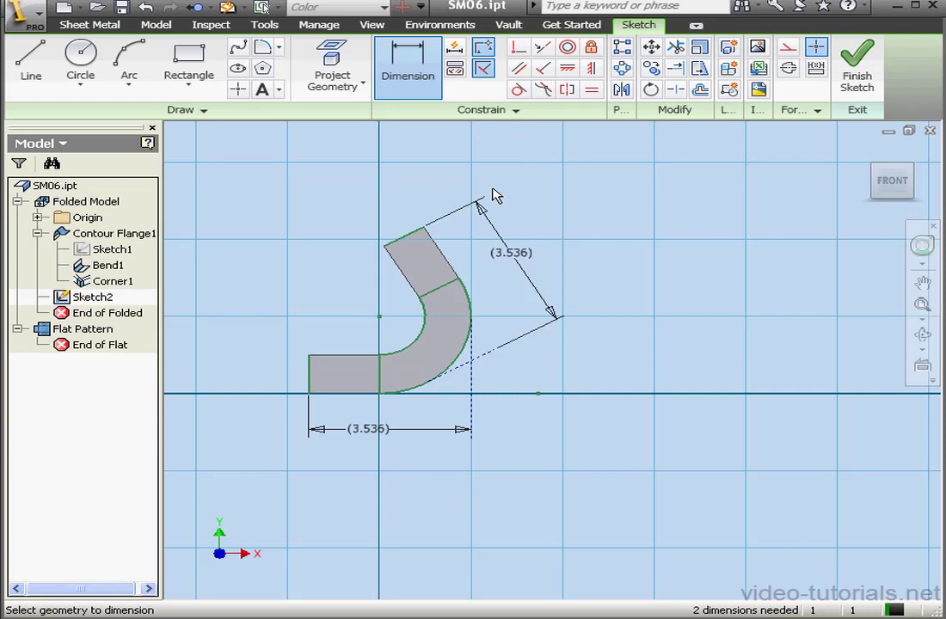
pyautogui.click(857, 60)
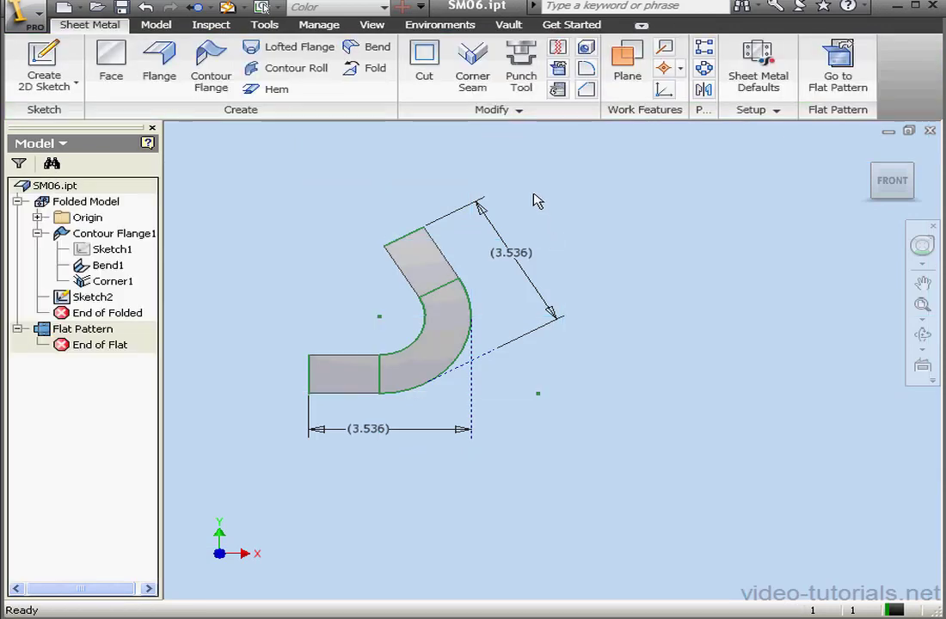
# In Parameters, add user parameter Lf in mm with the equation d13+d14-0.5
pyautogui.click(319, 24)
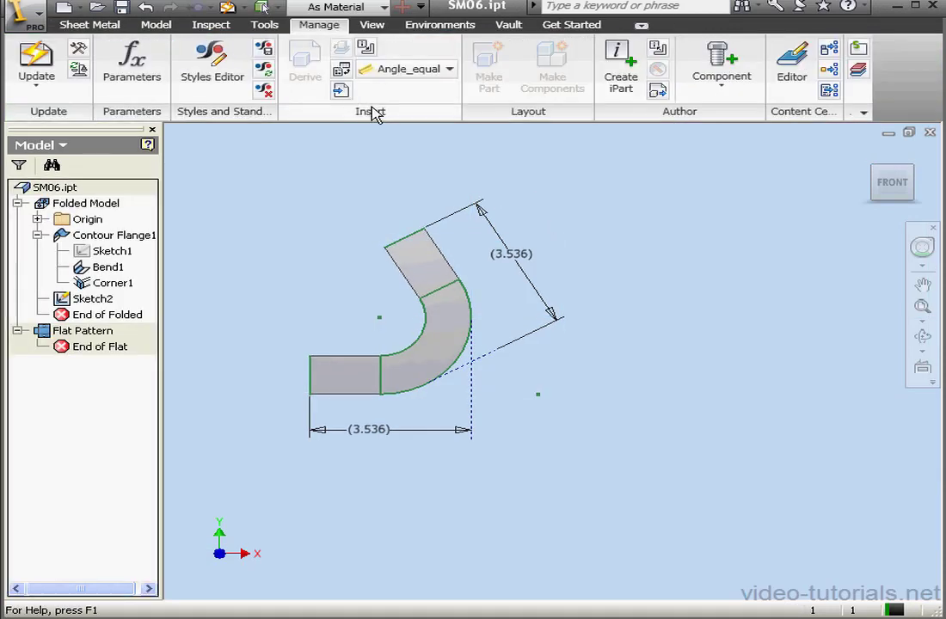
pyautogui.click(153, 71)
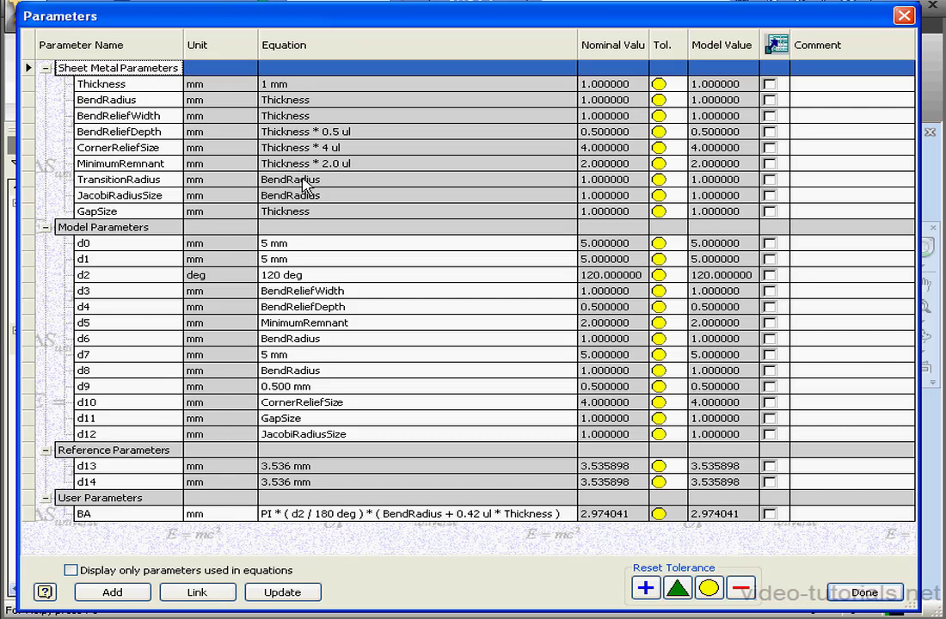
pyautogui.click(112, 592)
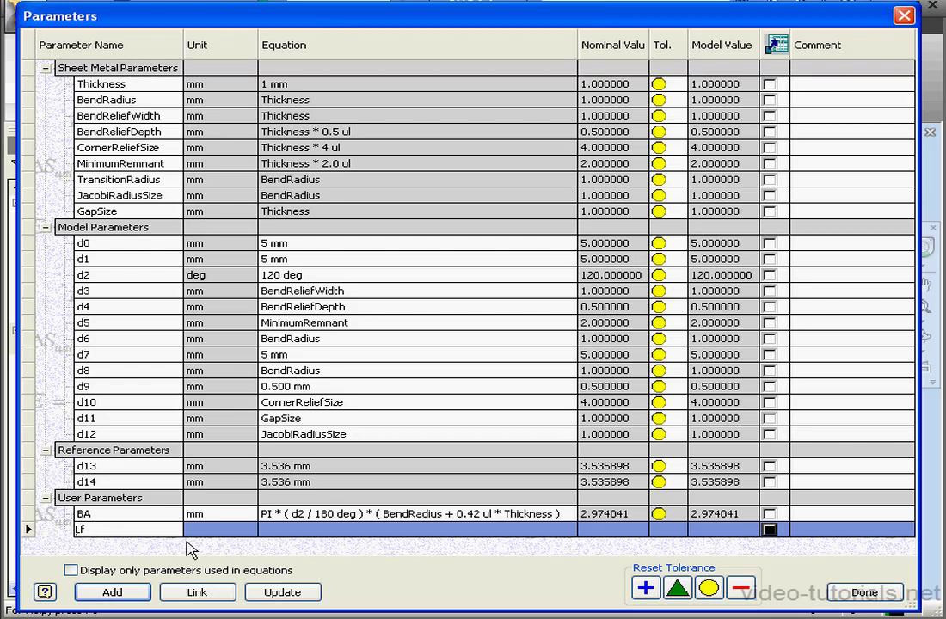
pyautogui.click(220, 529)
pyautogui.click(220, 529)
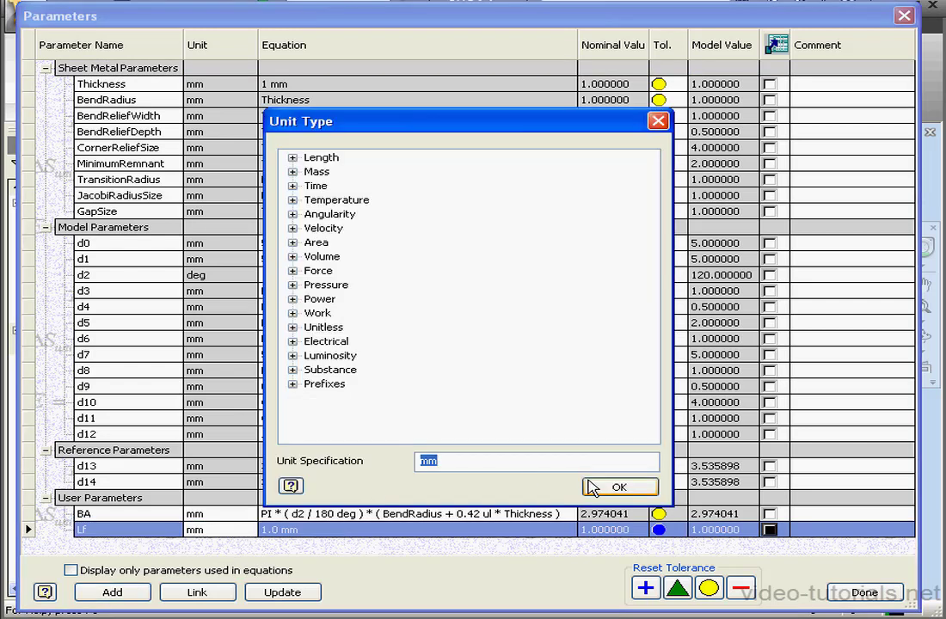
pyautogui.click(594, 487)
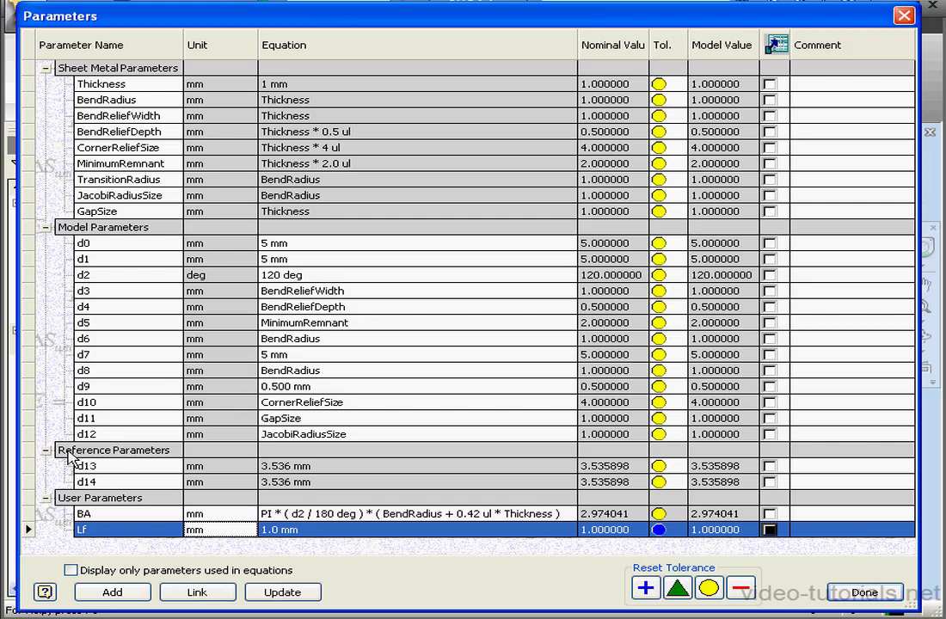
pyautogui.click(274, 533)
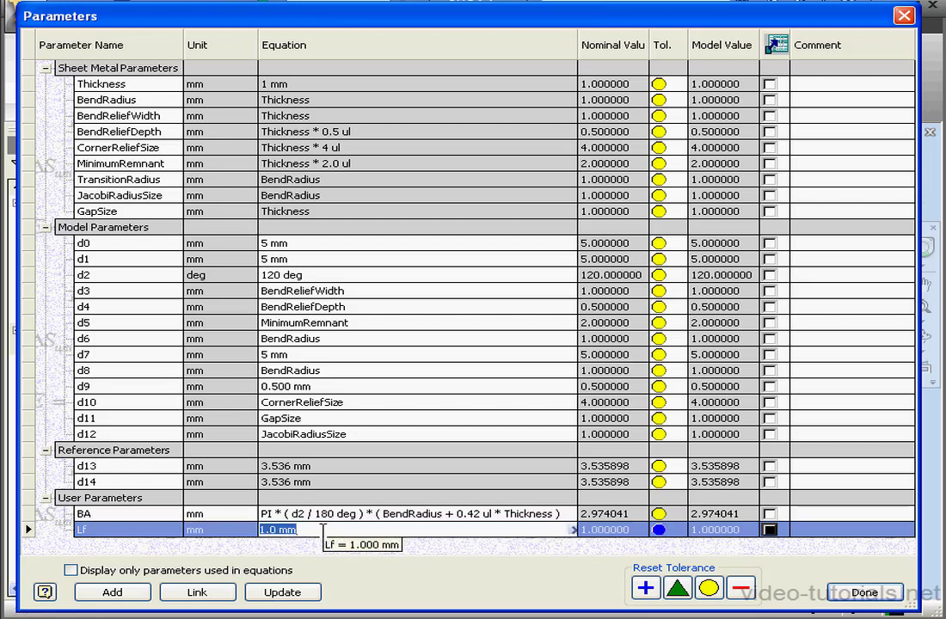
pyautogui.write('d13+d14-.5')
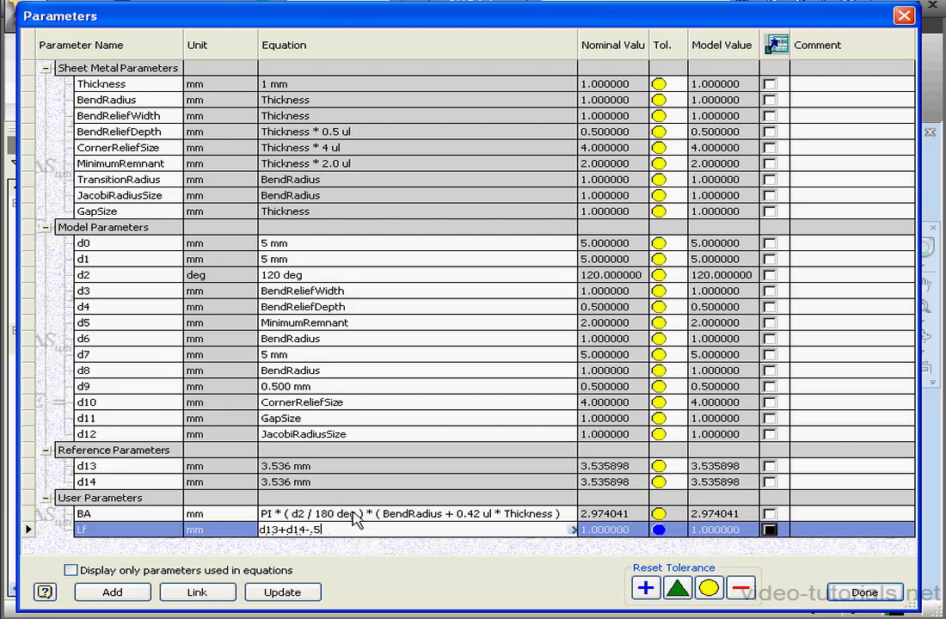
pyautogui.press('Return')
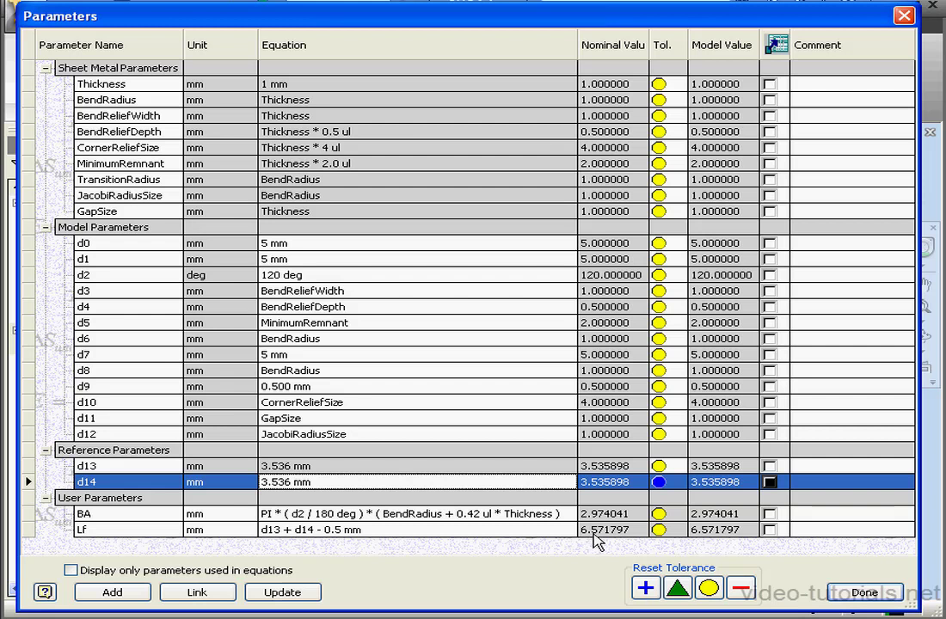
# Close Parameters, switch to the flat pattern, and measure its width between the top corners
pyautogui.click(864, 592)
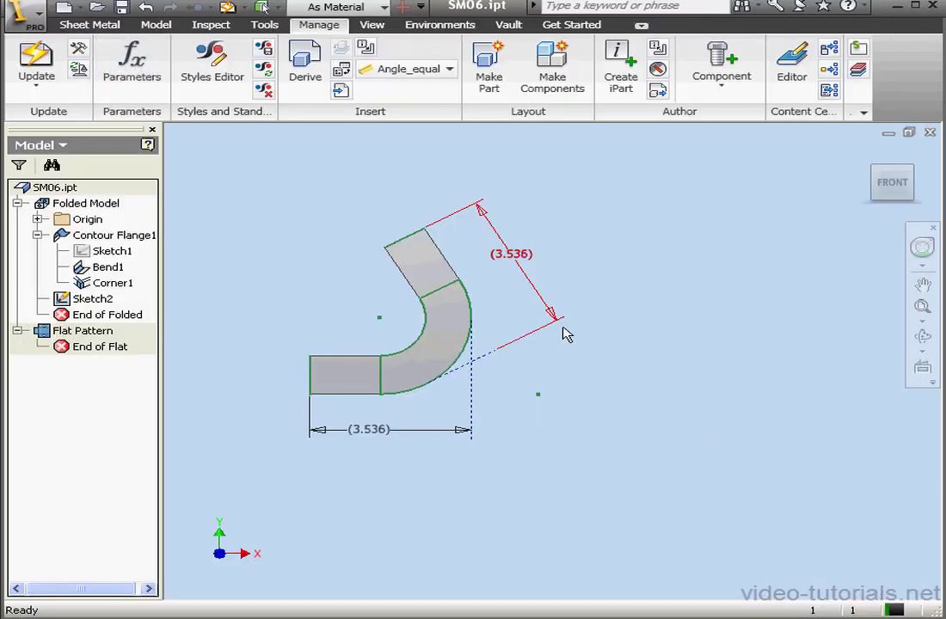
pyautogui.click(90, 24)
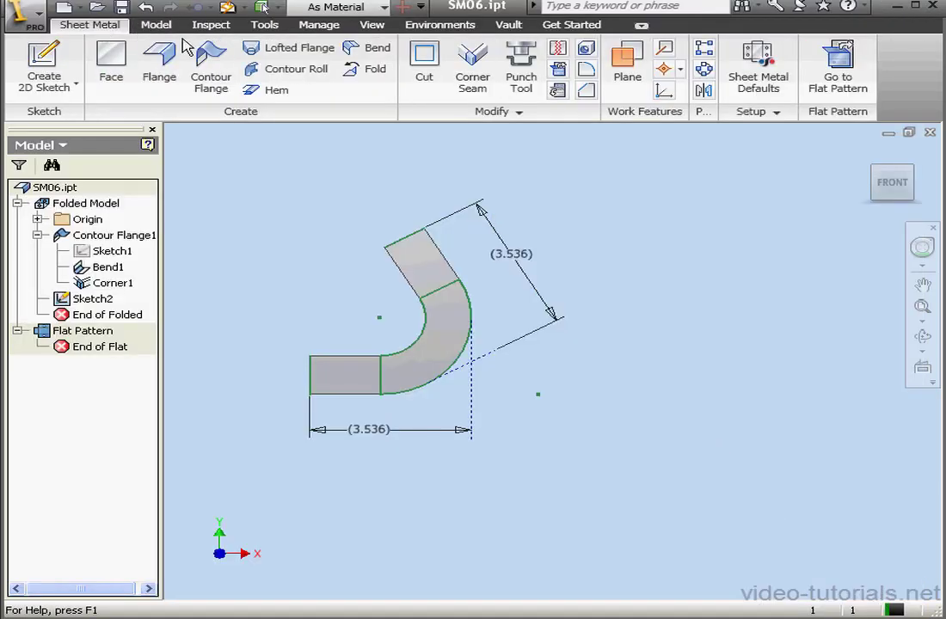
pyautogui.click(838, 69)
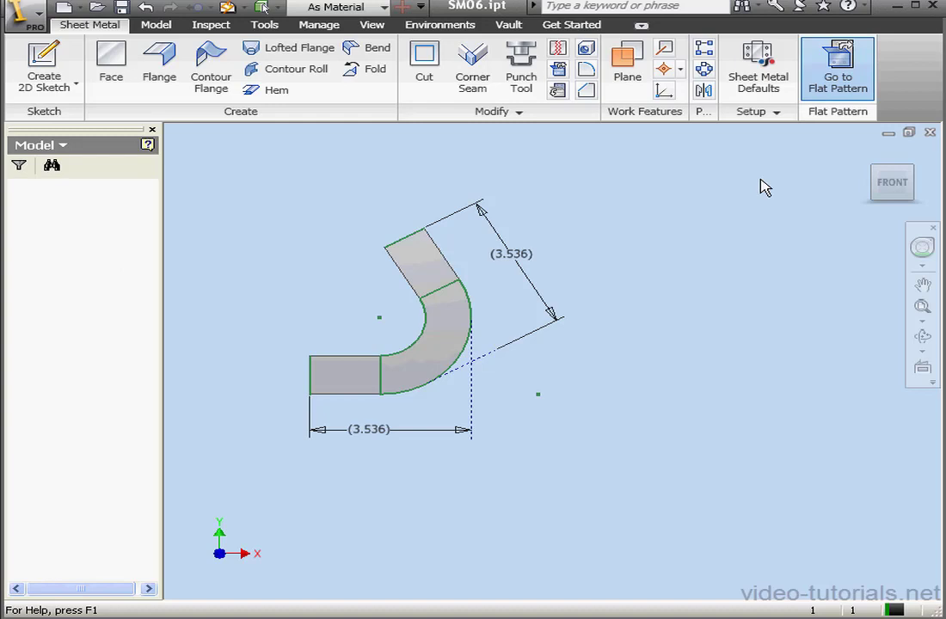
pyautogui.click(211, 25)
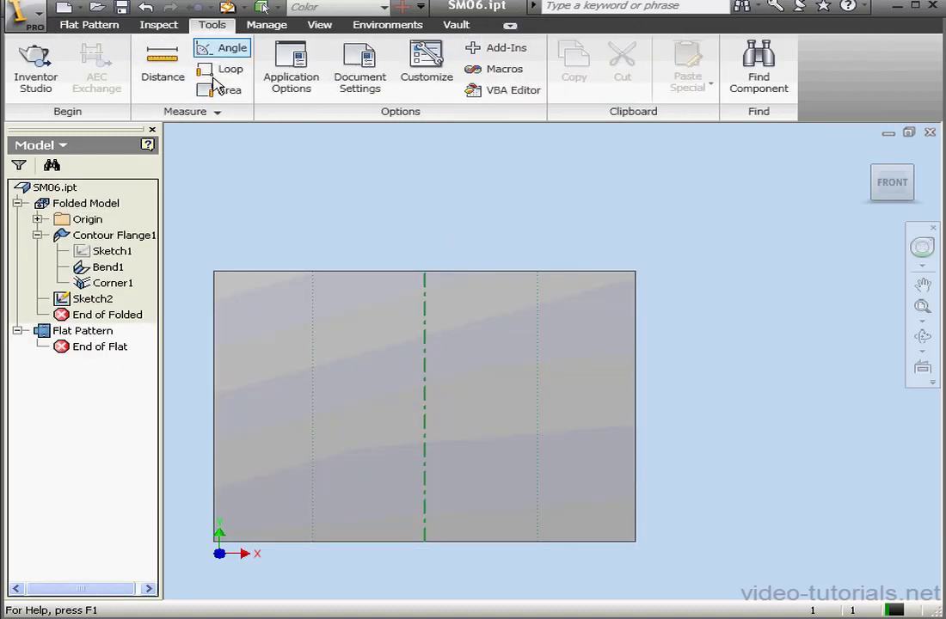
pyautogui.click(174, 64)
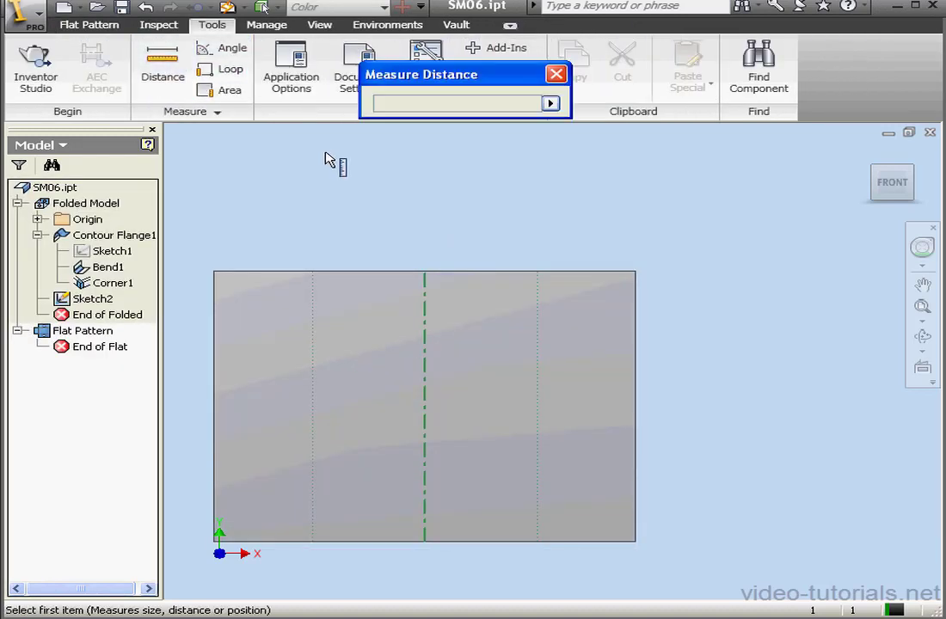
pyautogui.click(216, 273)
pyautogui.click(637, 274)
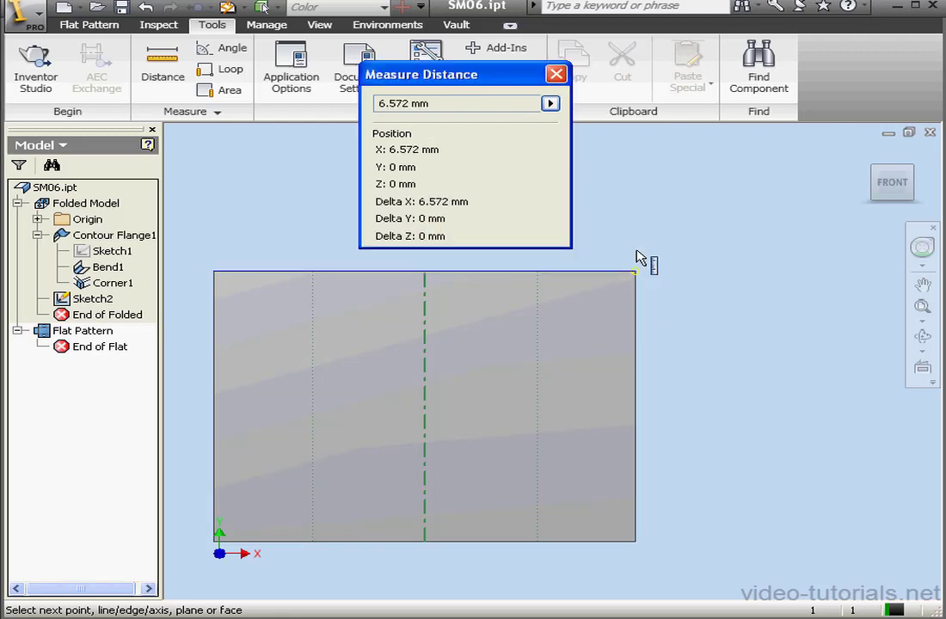
# Set measurement precision to six decimals and remeasure the width, getting 6.571797 mm
pyautogui.click(550, 103)
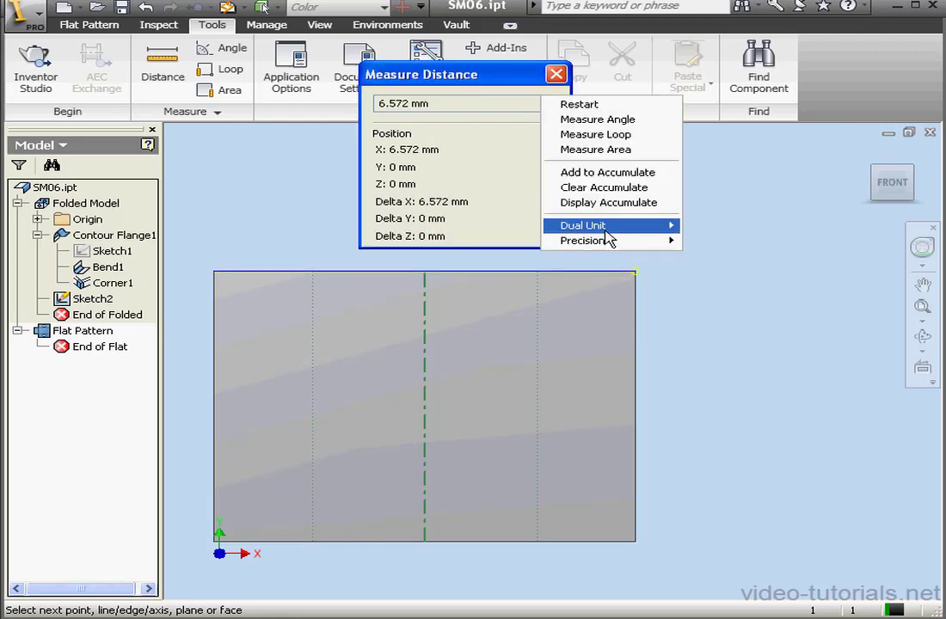
pyautogui.moveTo(608, 243)
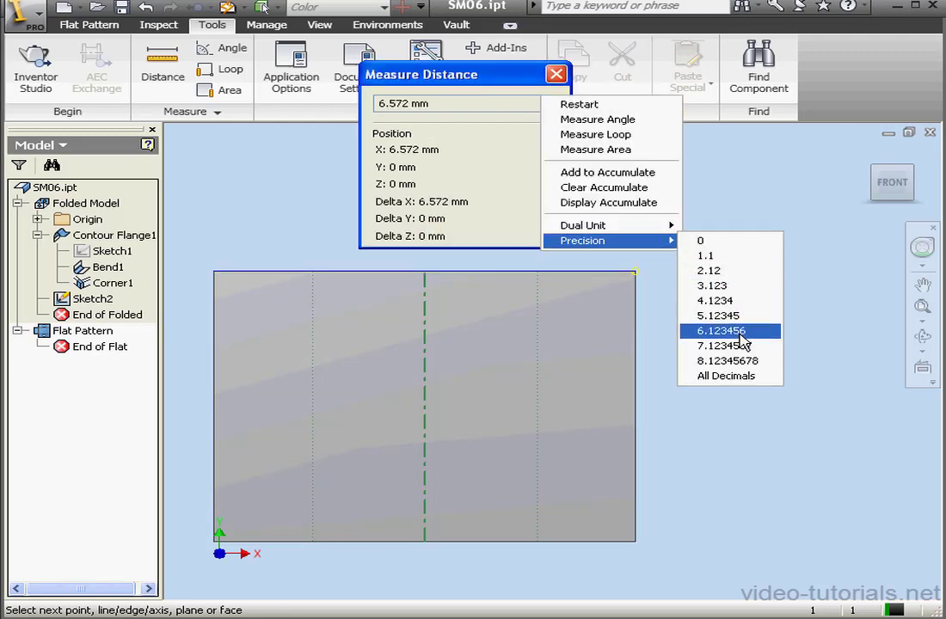
pyautogui.click(738, 331)
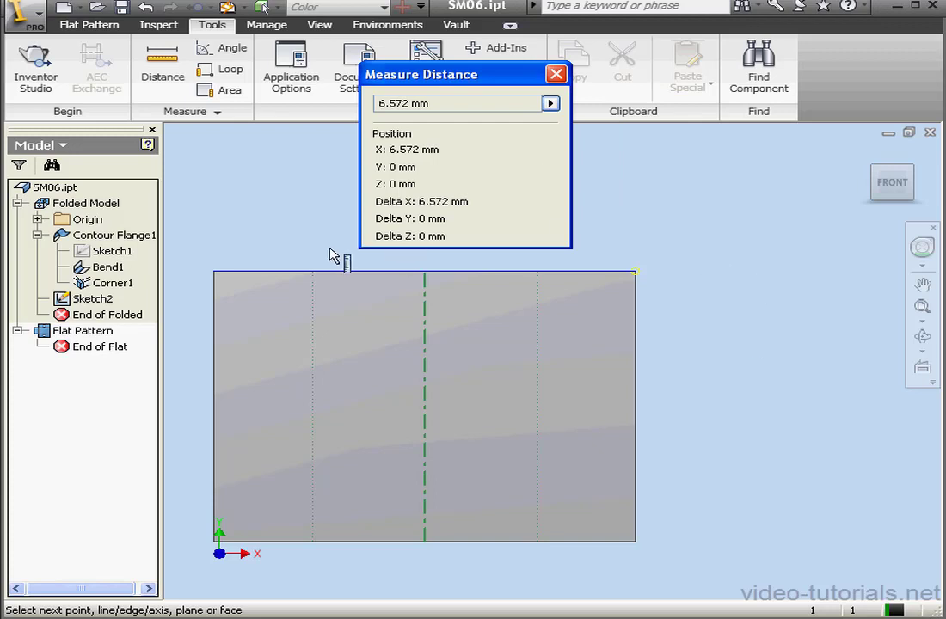
pyautogui.click(216, 272)
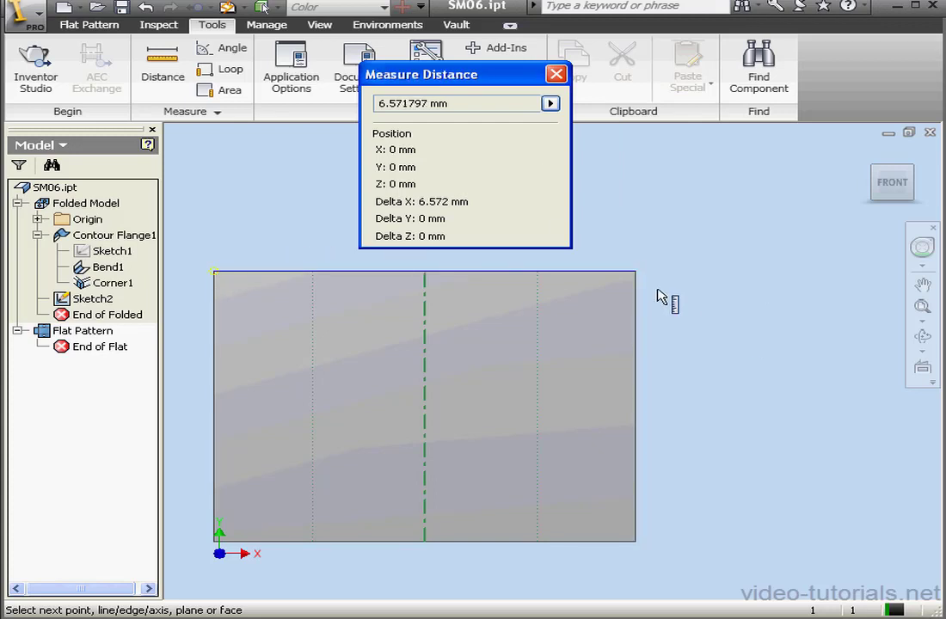
pyautogui.click(637, 273)
pyautogui.click(555, 76)
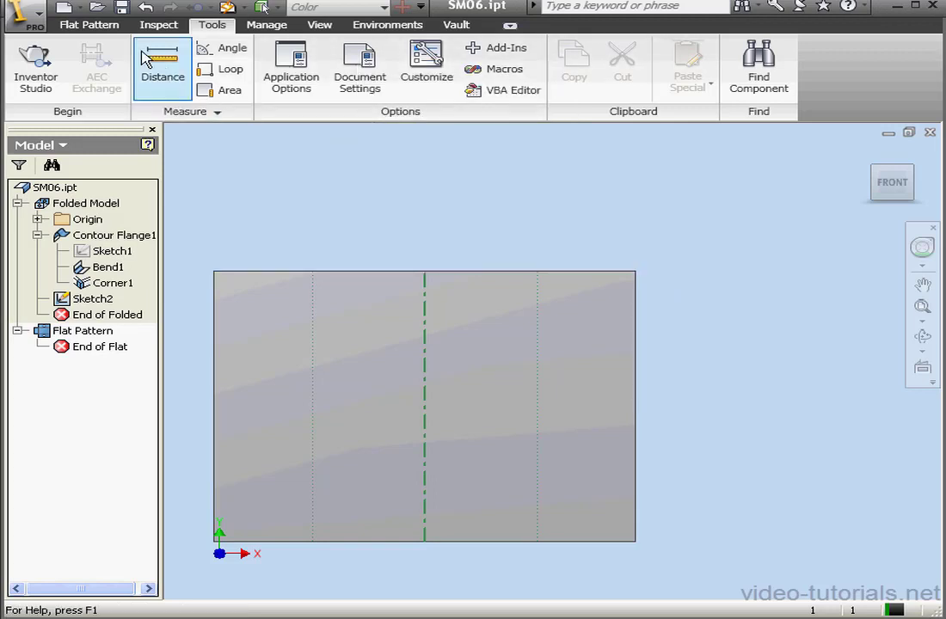
# Return to the folded part and open Bend Table (mm).txt from the style editor's Bend Tables folder
pyautogui.click(96, 26)
pyautogui.click(811, 72)
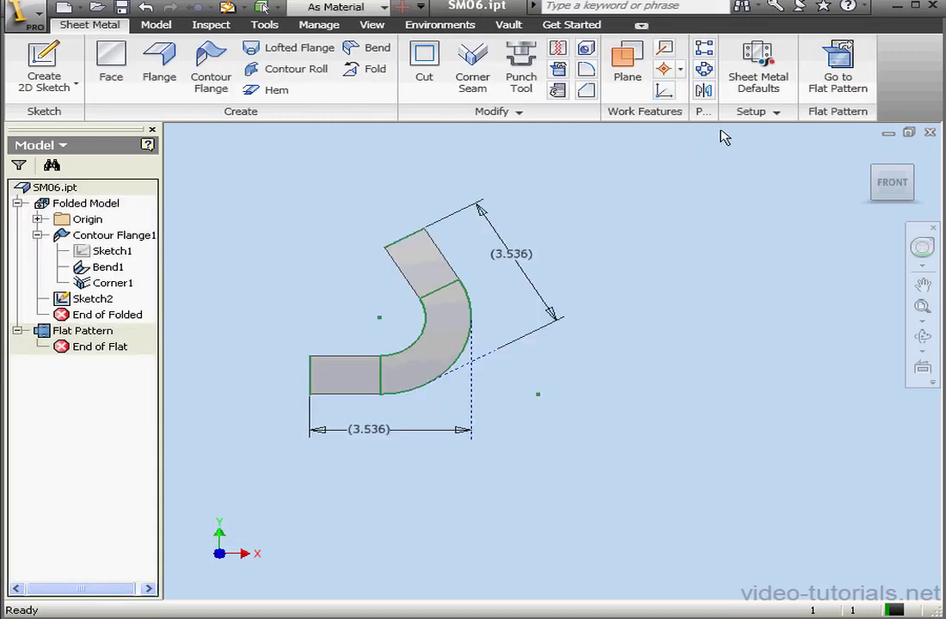
pyautogui.click(759, 81)
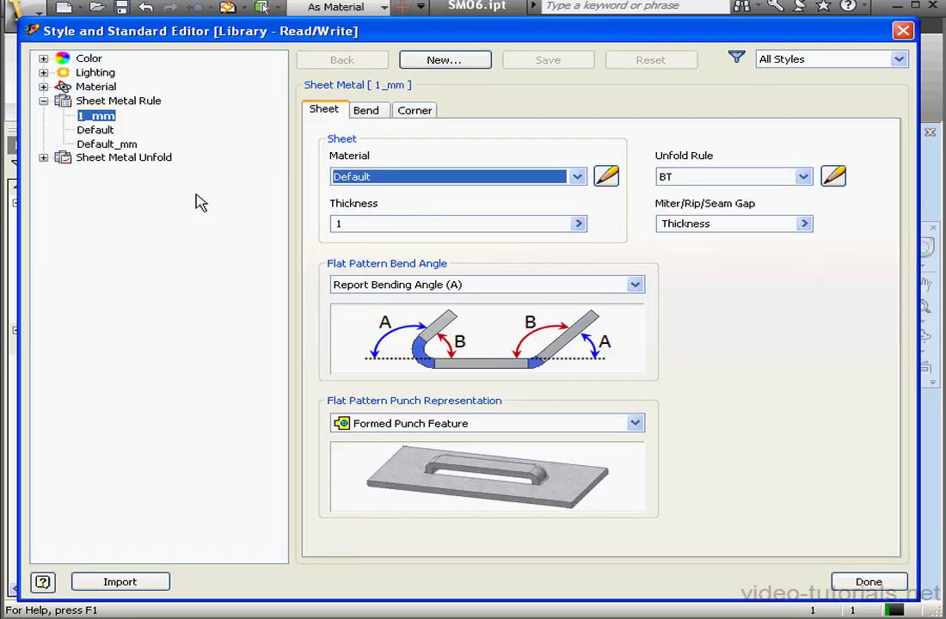
pyautogui.click(155, 159)
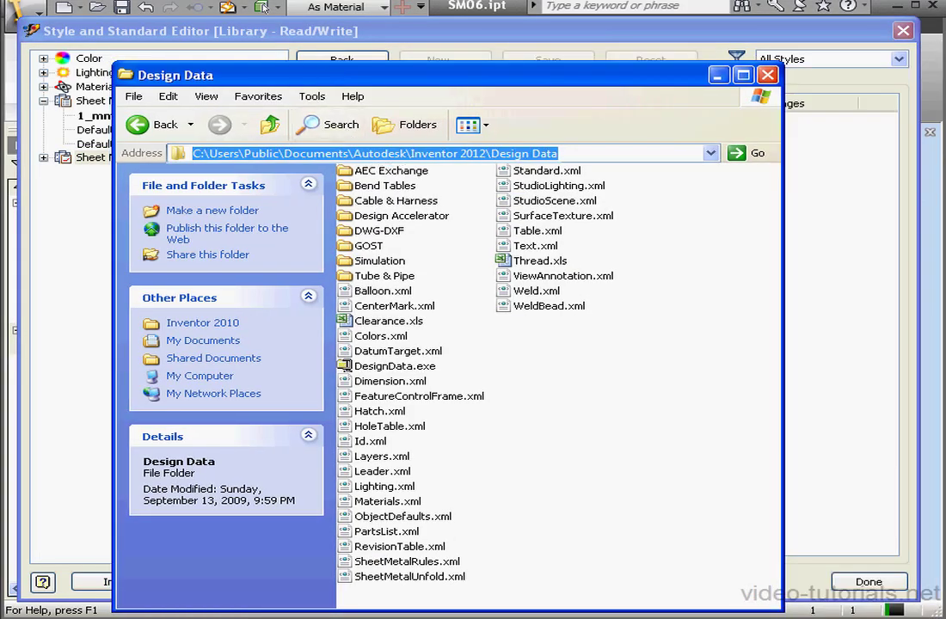
pyautogui.doubleClick(382, 186)
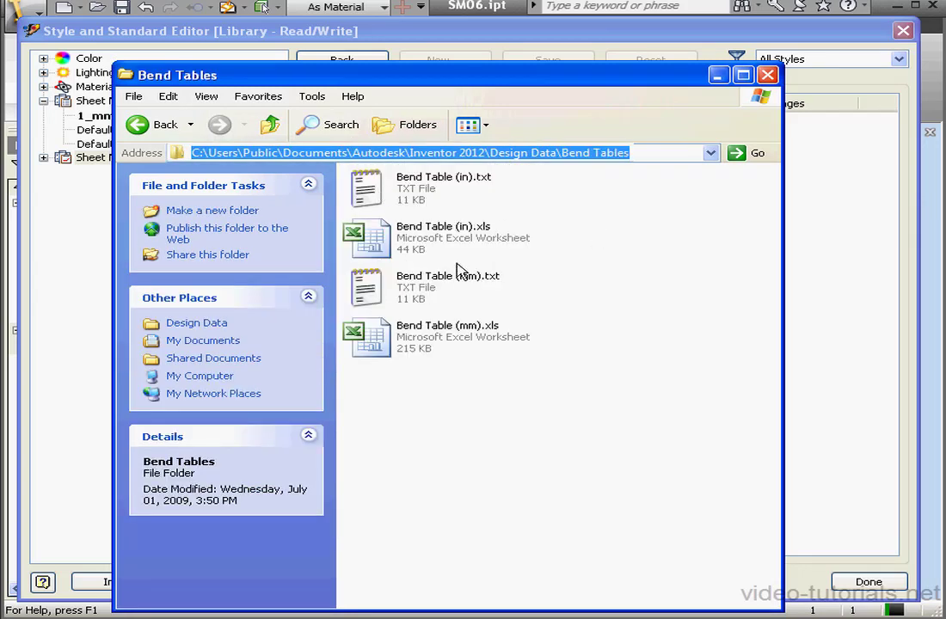
pyautogui.click(376, 295)
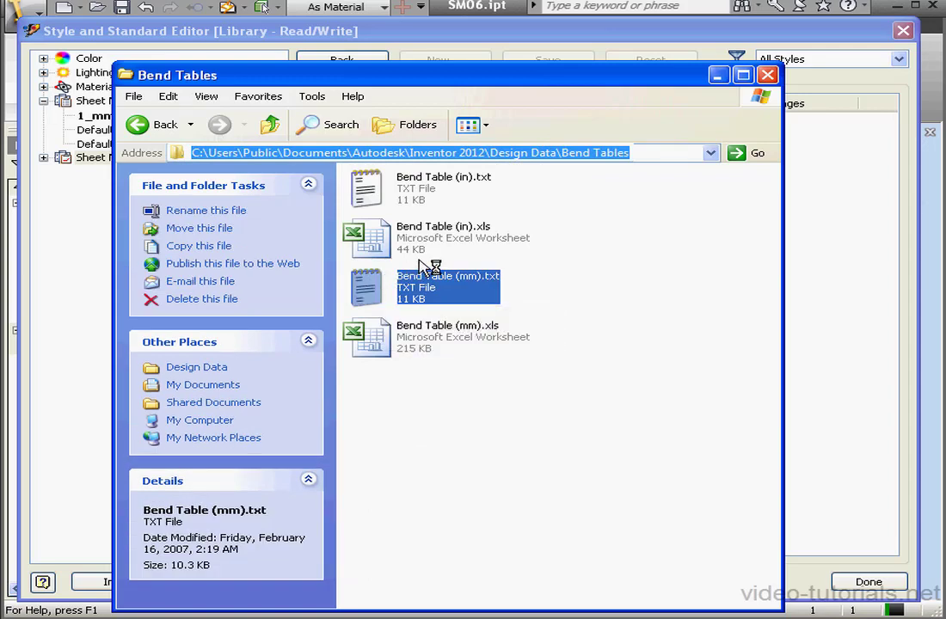
pyautogui.doubleClick(426, 274)
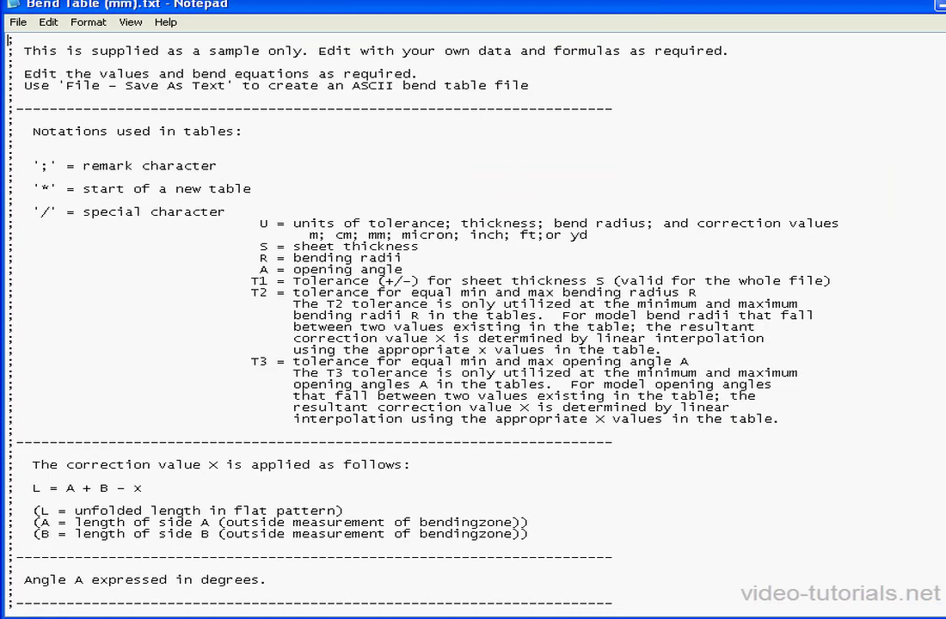
# Highlight the opening angle definition and the TABLE 1, bending radii and opening angle headings, then close Notepad
pyautogui.moveTo(944, 184); pyautogui.dragTo(914, 174)
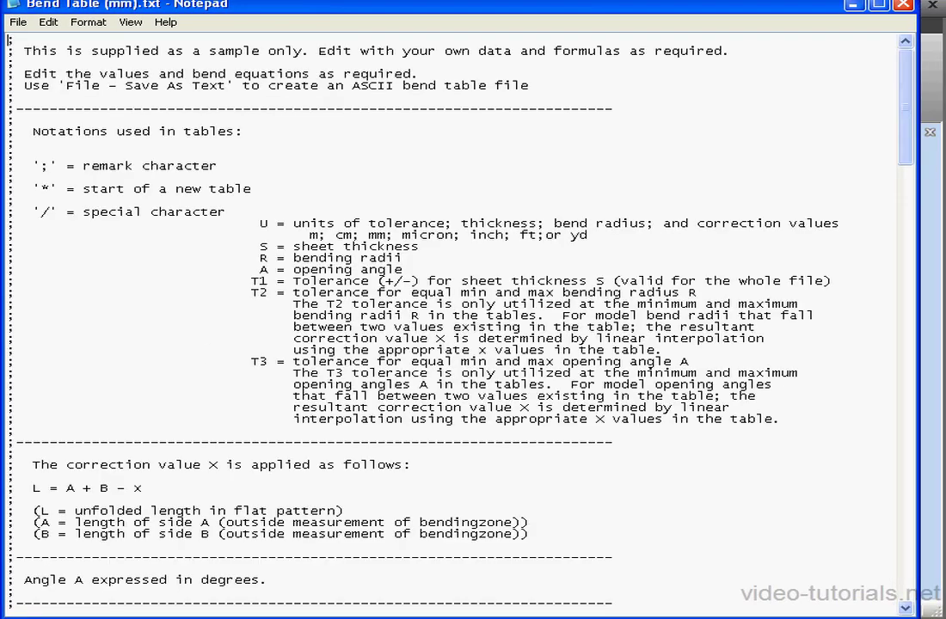
pyautogui.moveTo(415, 269); pyautogui.dragTo(254, 269)
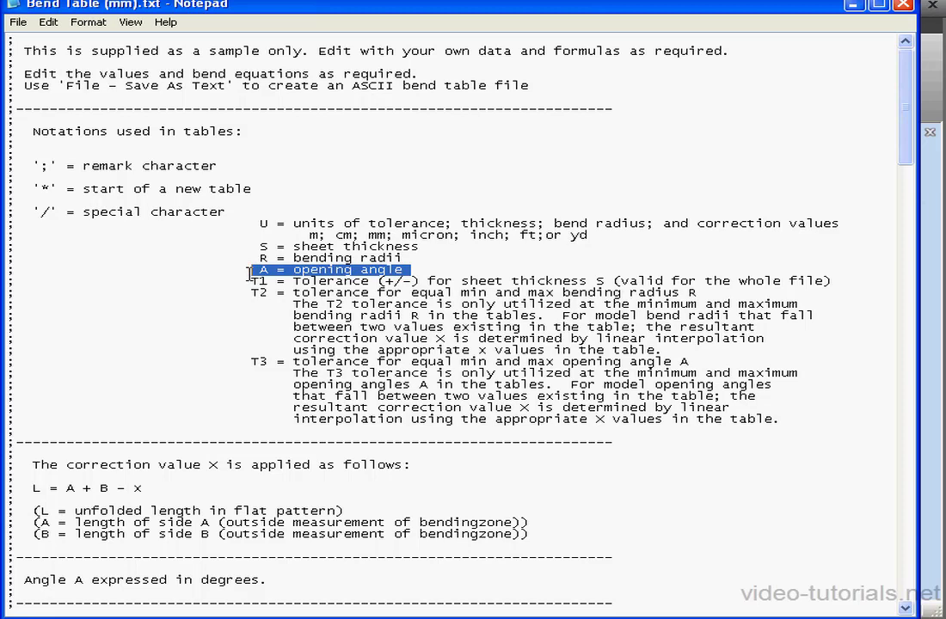
pyautogui.moveTo(909, 152); pyautogui.dragTo(894, 286)
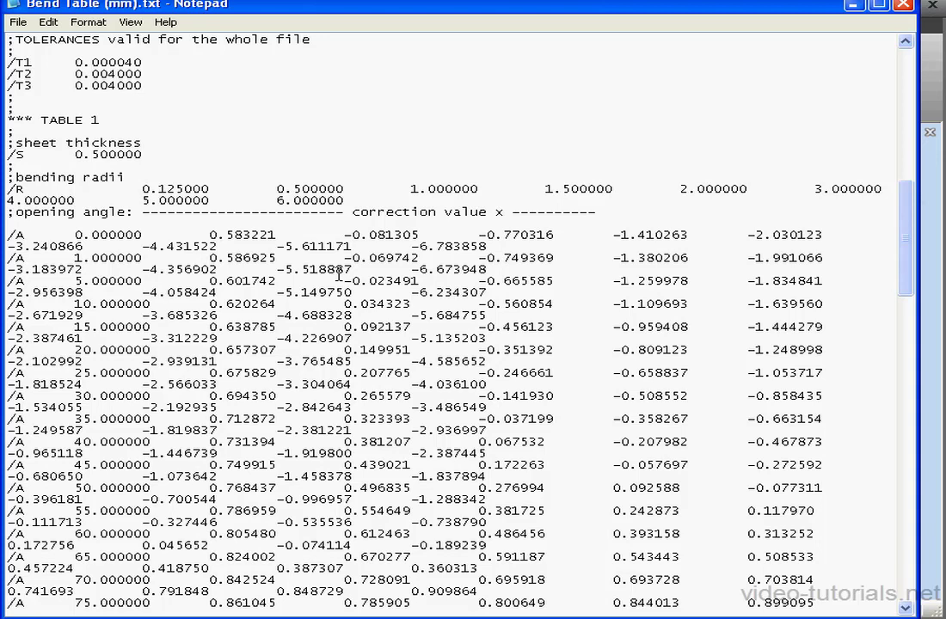
pyautogui.moveTo(112, 125); pyautogui.dragTo(41, 119)
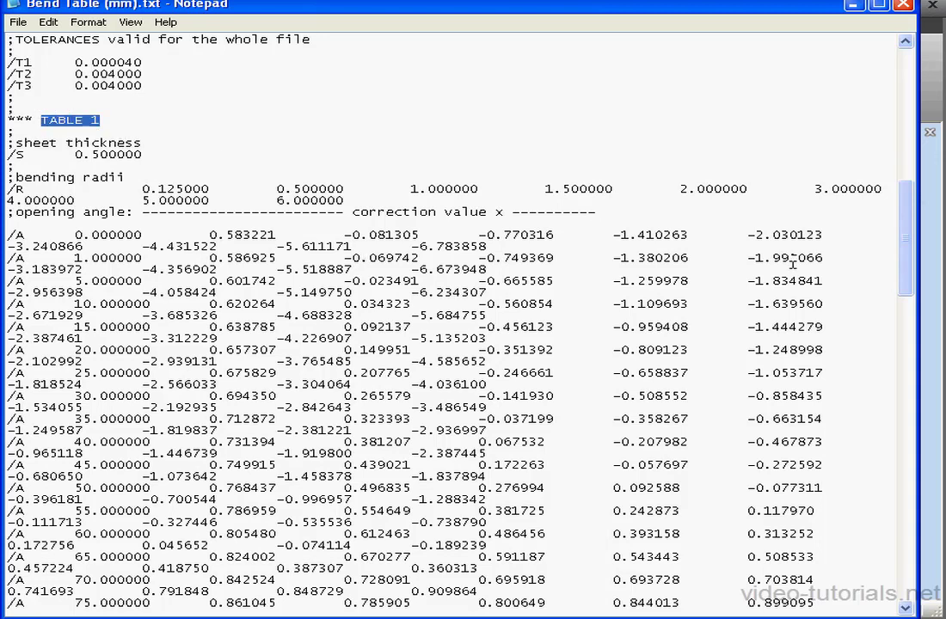
pyautogui.moveTo(919, 331); pyautogui.dragTo(945, 331)
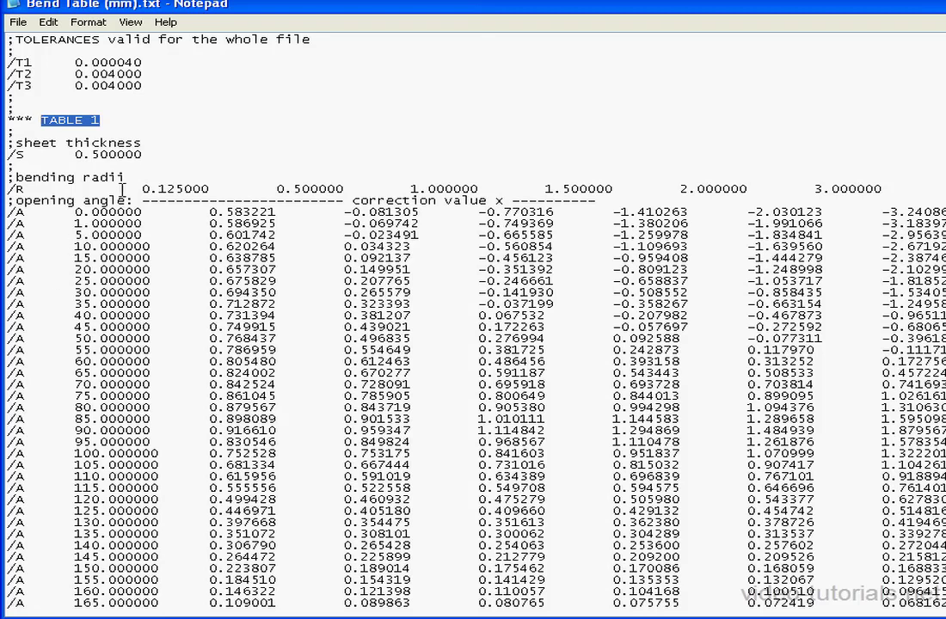
pyautogui.moveTo(124, 177); pyautogui.dragTo(61, 179)
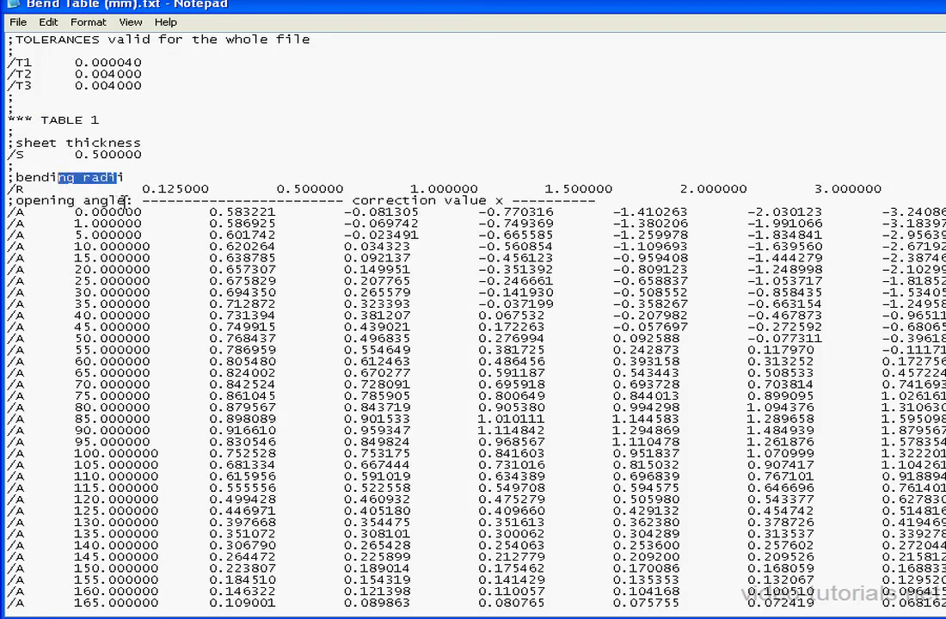
pyautogui.moveTo(125, 201); pyautogui.dragTo(67, 201)
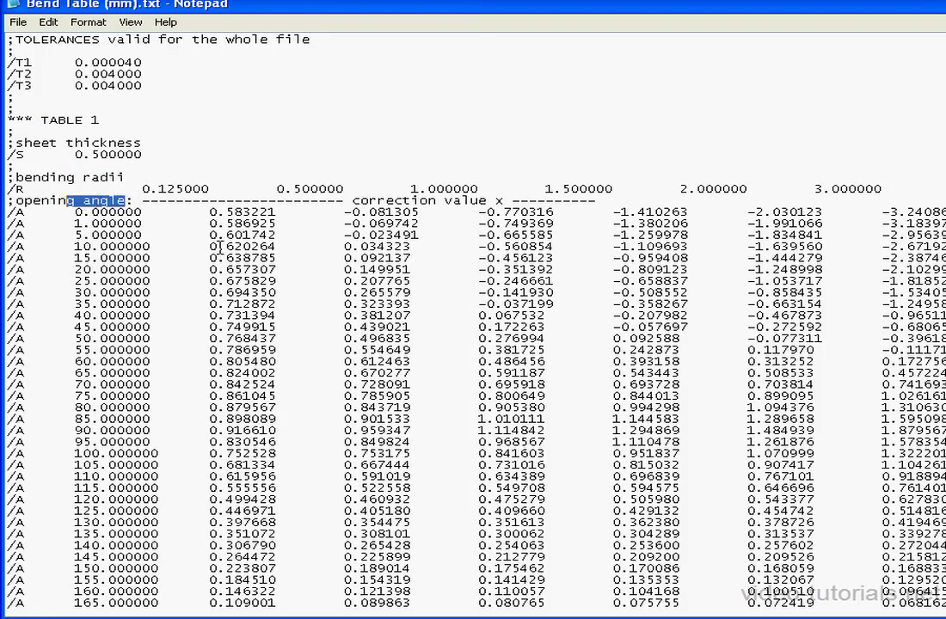
pyautogui.hotkey('alt', 'F4')
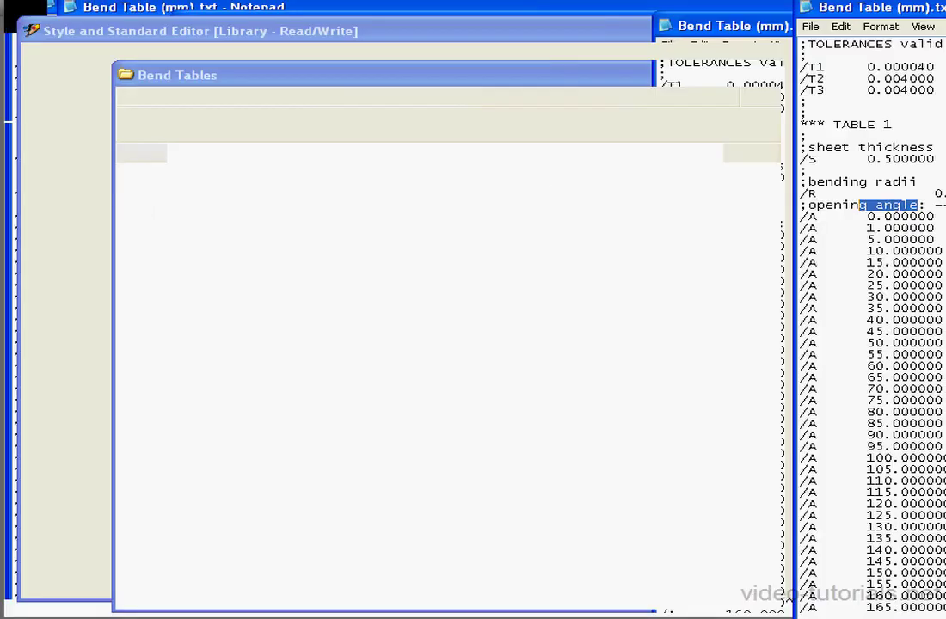
# Import Bend Table (mm).txt as a bend table definition file, naming the new unfold rule BT_2
pyautogui.hotkey('alt', 'F4')
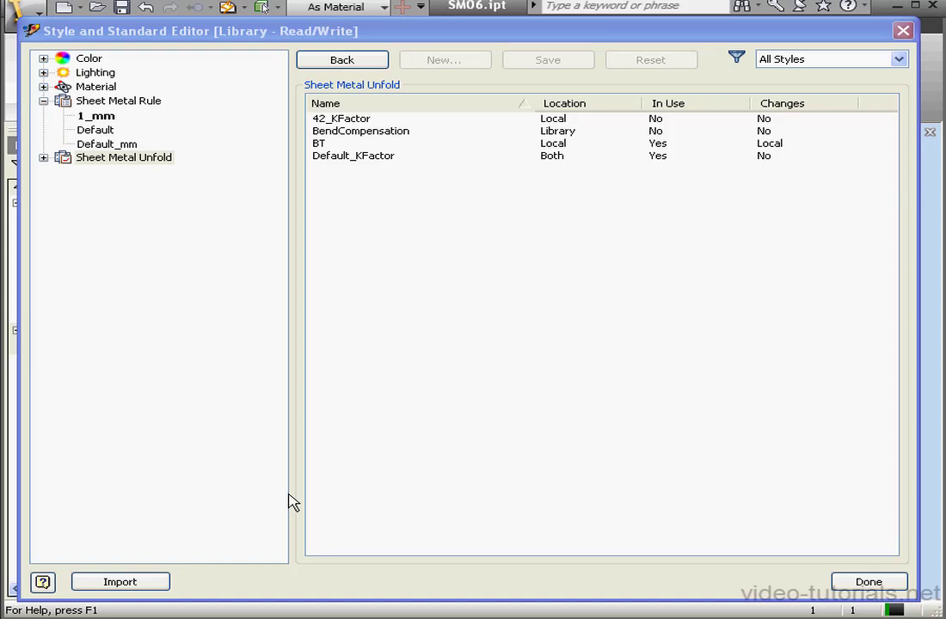
pyautogui.click(146, 582)
pyautogui.click(630, 474)
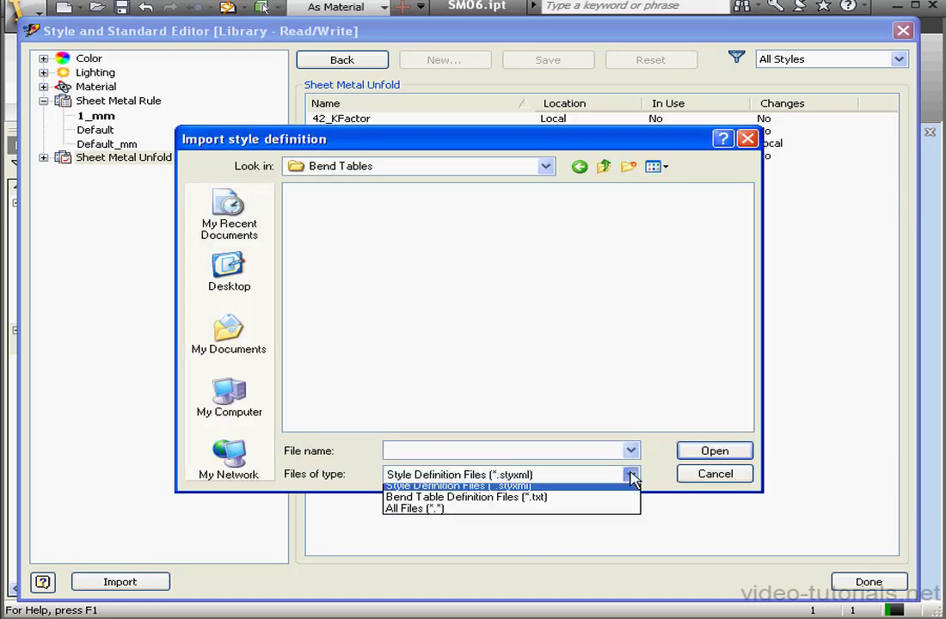
pyautogui.click(546, 509)
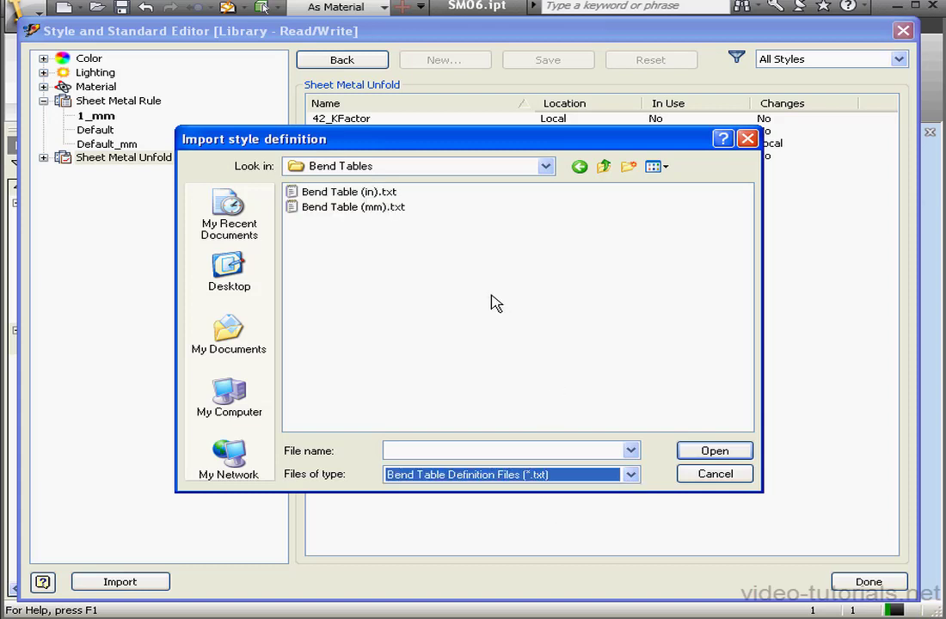
pyautogui.click(357, 208)
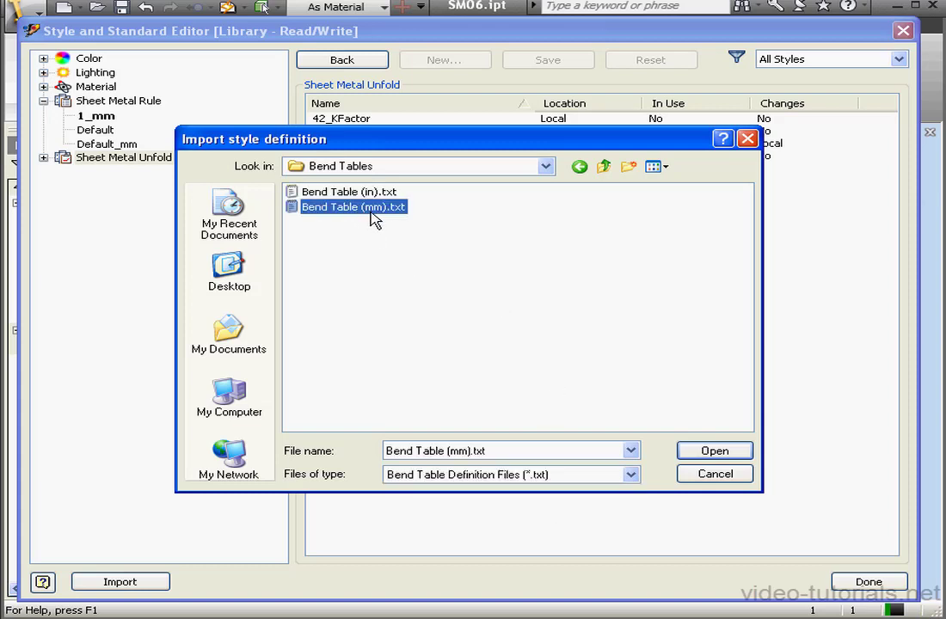
pyautogui.click(736, 453)
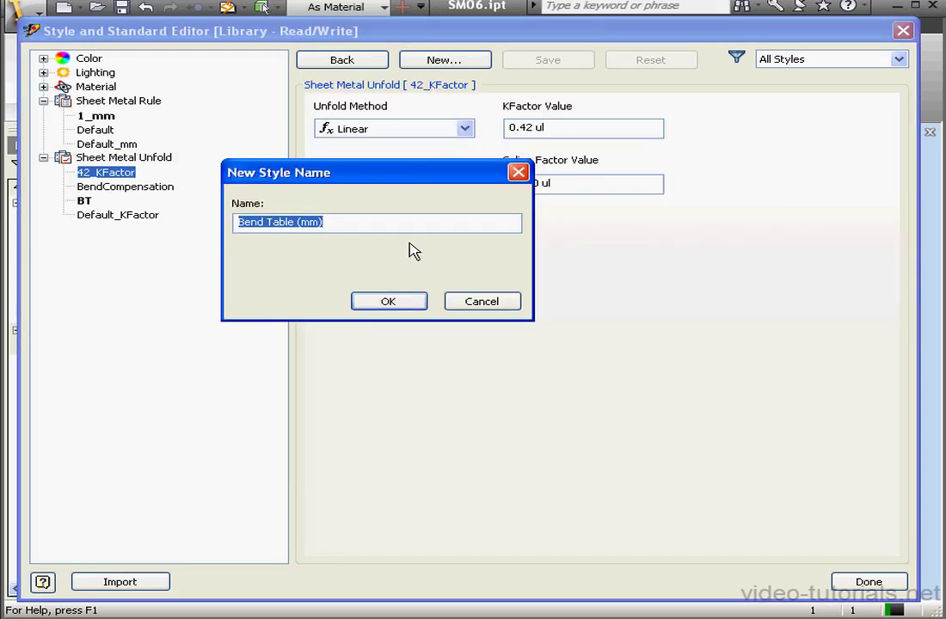
pyautogui.write('BT_2')
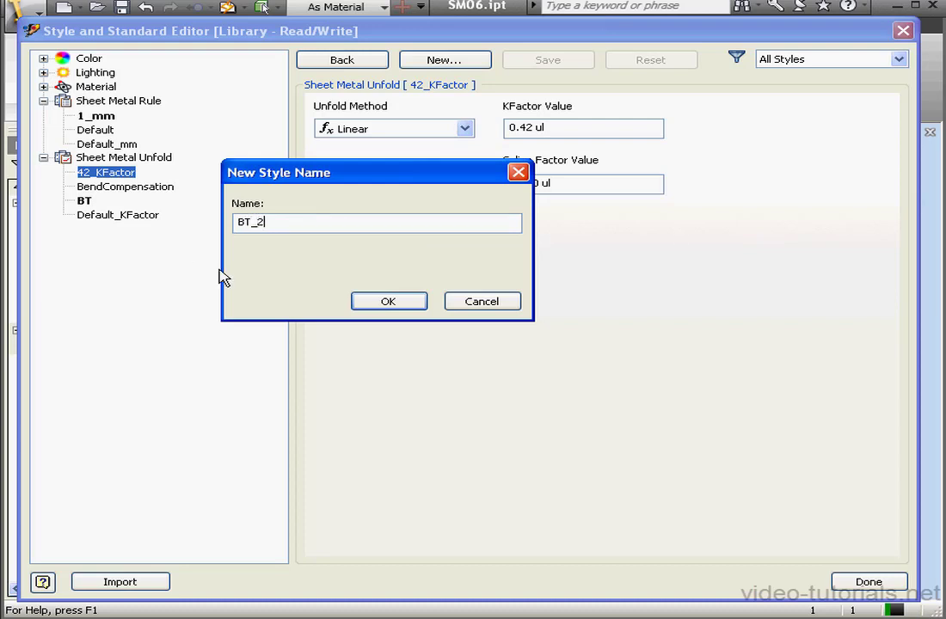
pyautogui.click(416, 306)
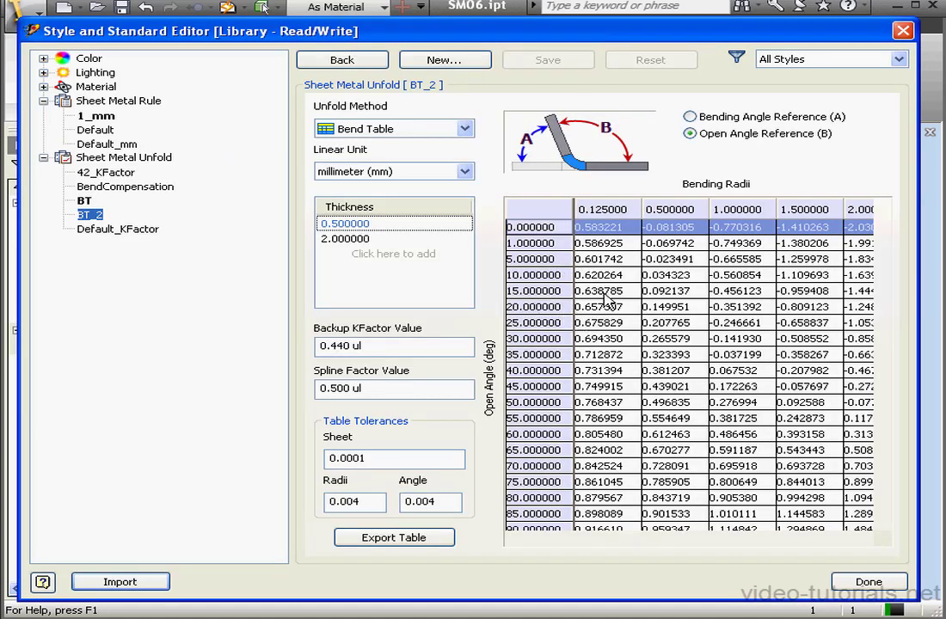
# Show BT_2's 2.000000 mm thickness bend table and copy the whole table to the clipboard
pyautogui.click(357, 240)
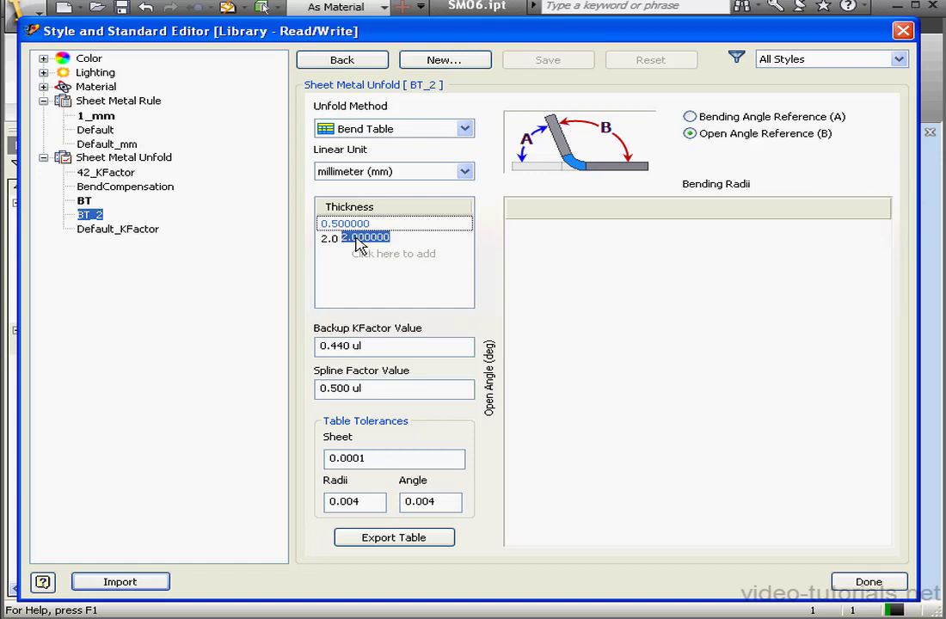
pyautogui.click(354, 225)
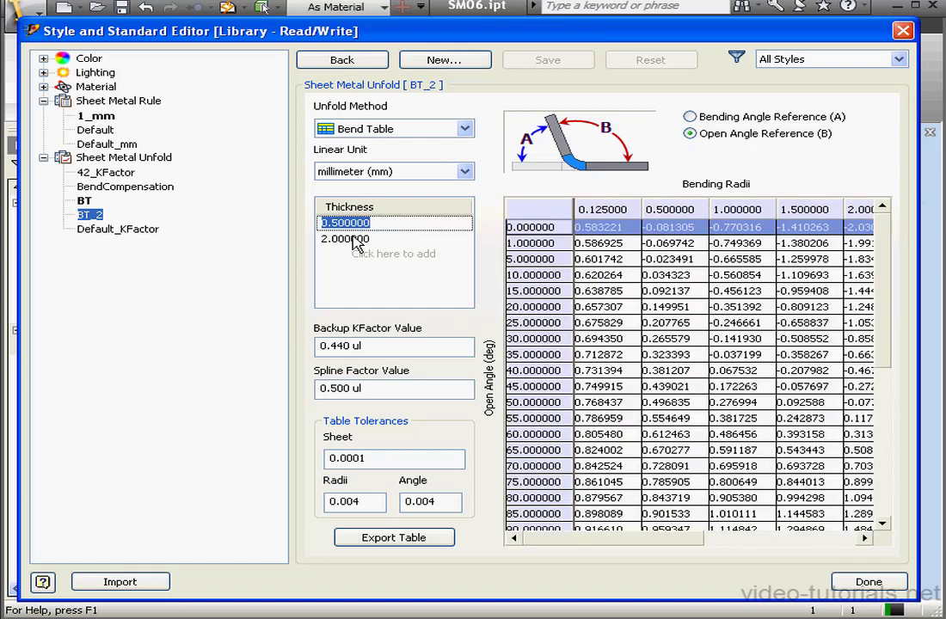
pyautogui.click(355, 239)
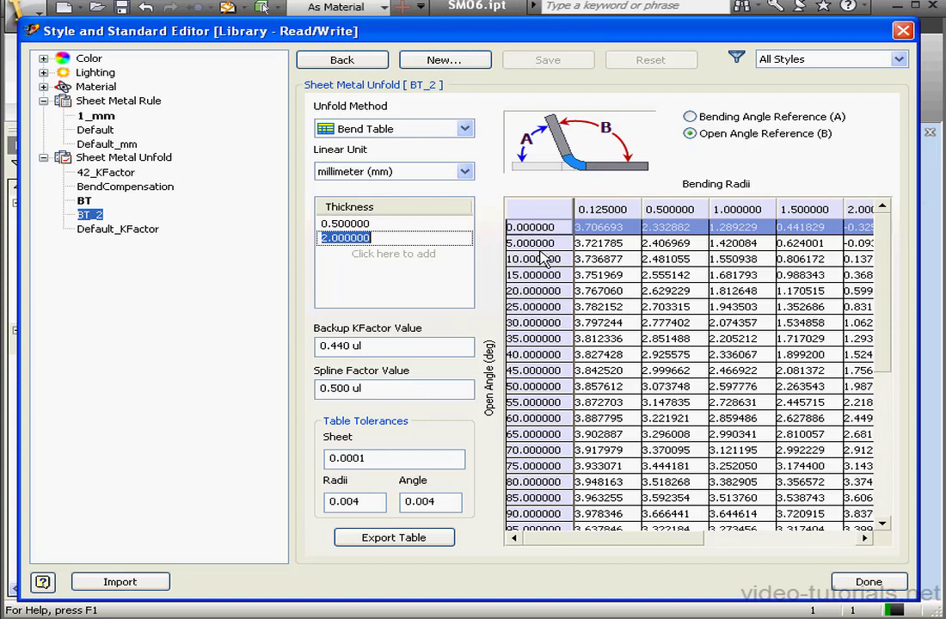
pyautogui.click(681, 290)
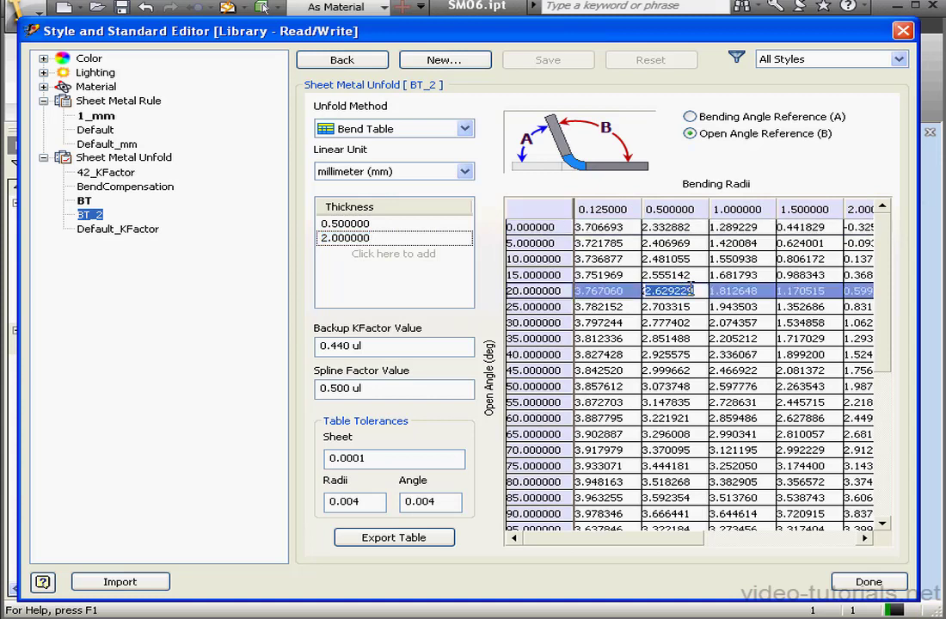
pyautogui.moveTo(699, 288); pyautogui.dragTo(646, 290)
pyautogui.rightClick(546, 213)
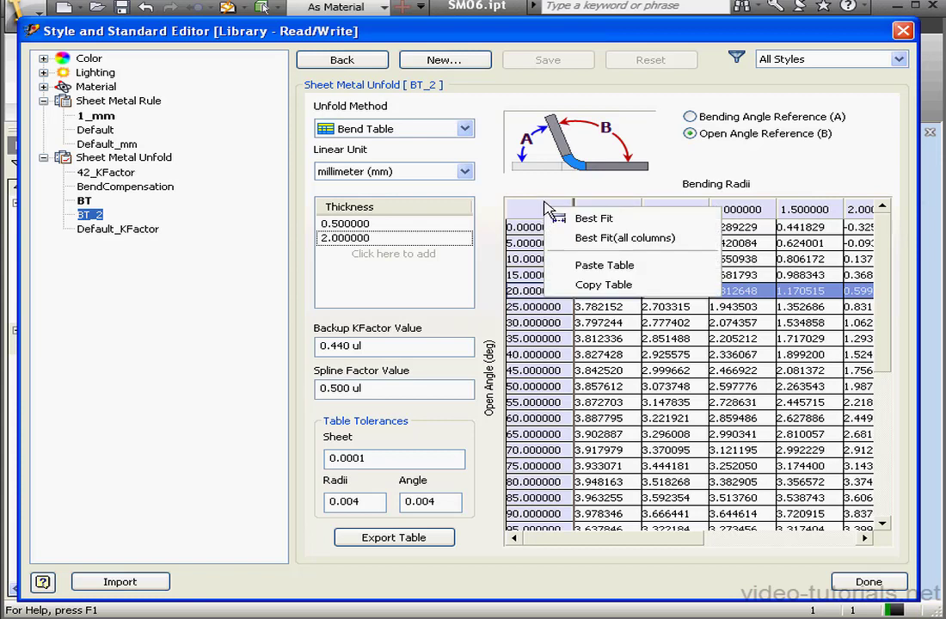
pyautogui.click(617, 285)
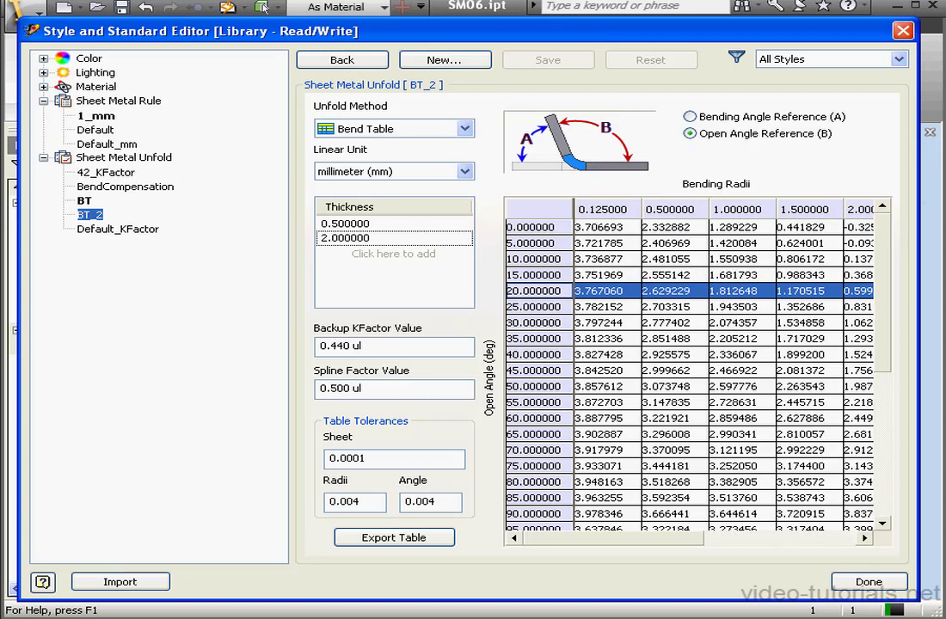
# Paste BT_2's 2 mm bend table, 0° to 180°, into an untitled Notepad document and move it aside
pyautogui.hotkey('alt', 'Tab')
pyautogui.rightClick(162, 144)
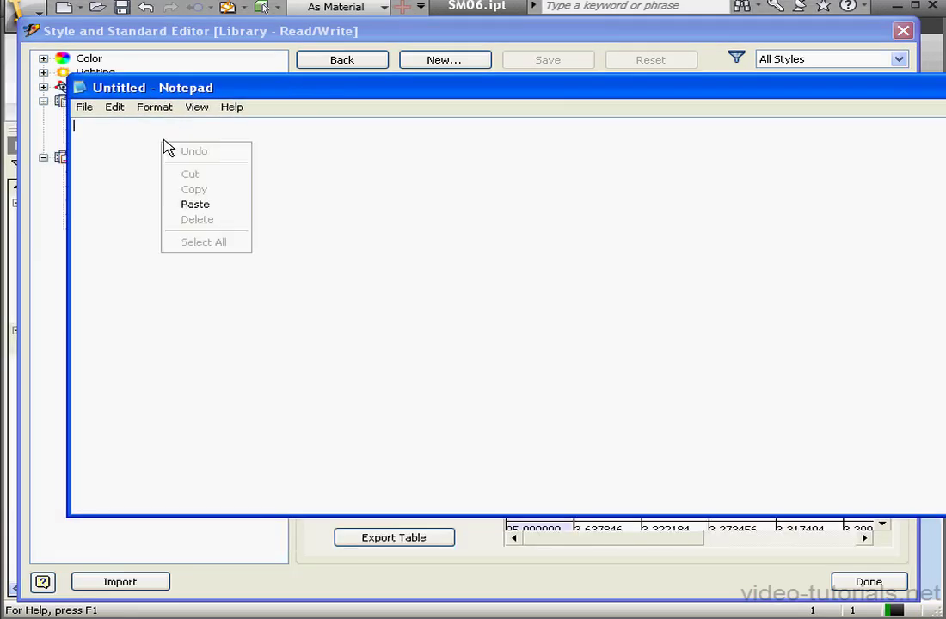
pyautogui.click(200, 205)
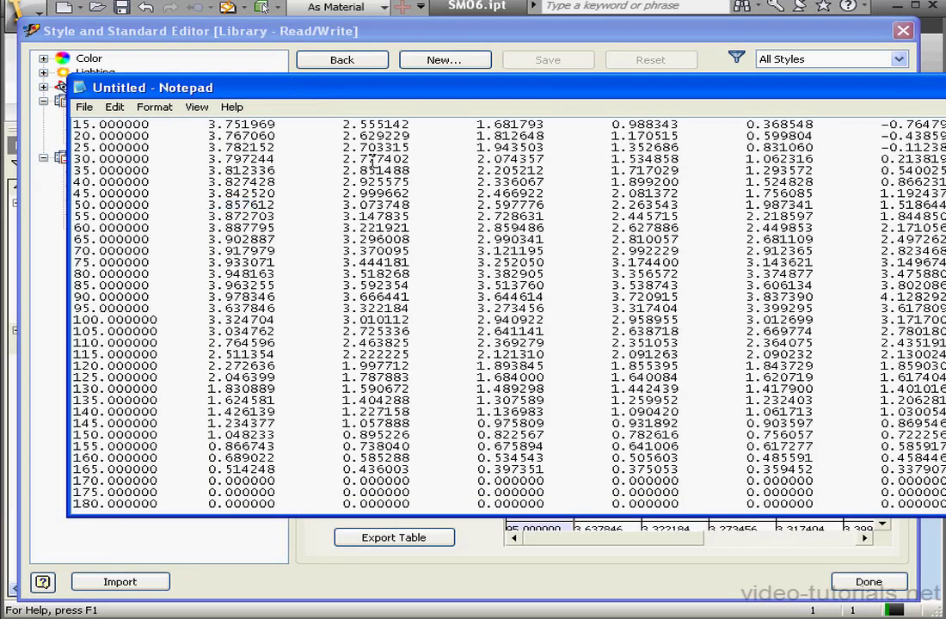
pyautogui.scroll(2, 437, 318)
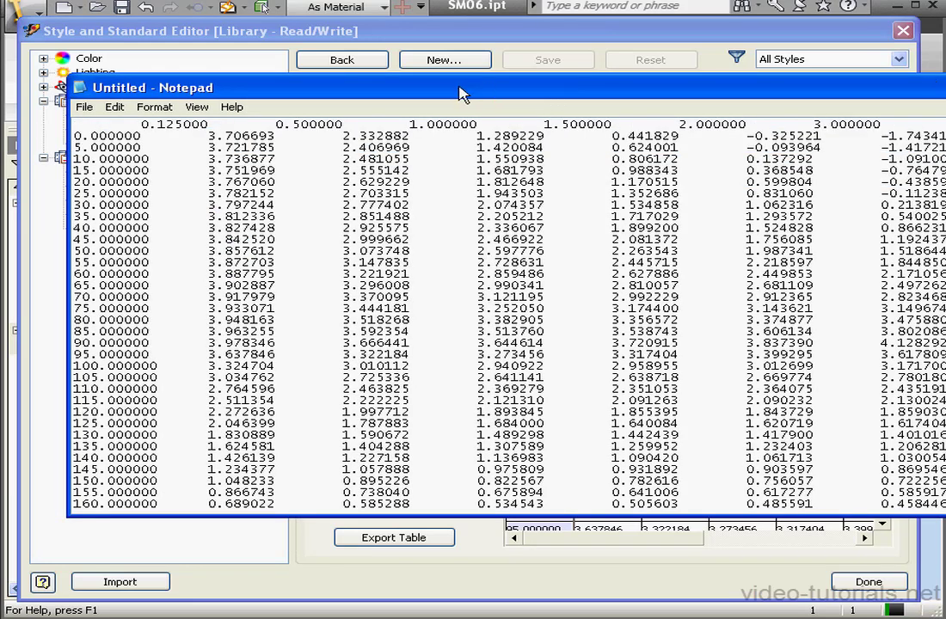
pyautogui.moveTo(462, 95); pyautogui.dragTo(945, 94)
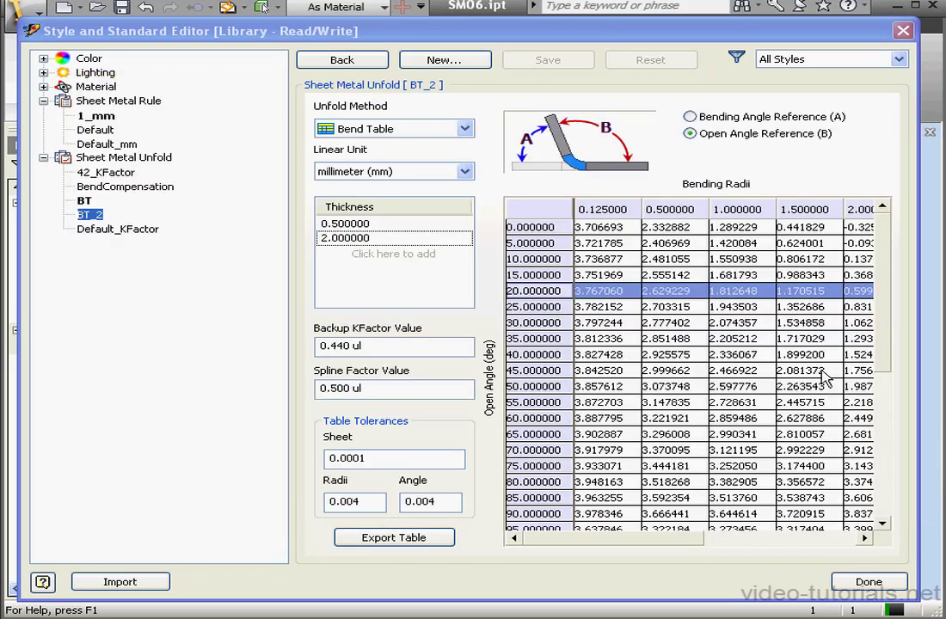
# Close the style editor, then review Bend Table (in).xls and Bend Table (mm).xls in the Bend Tables folder
pyautogui.click(865, 580)
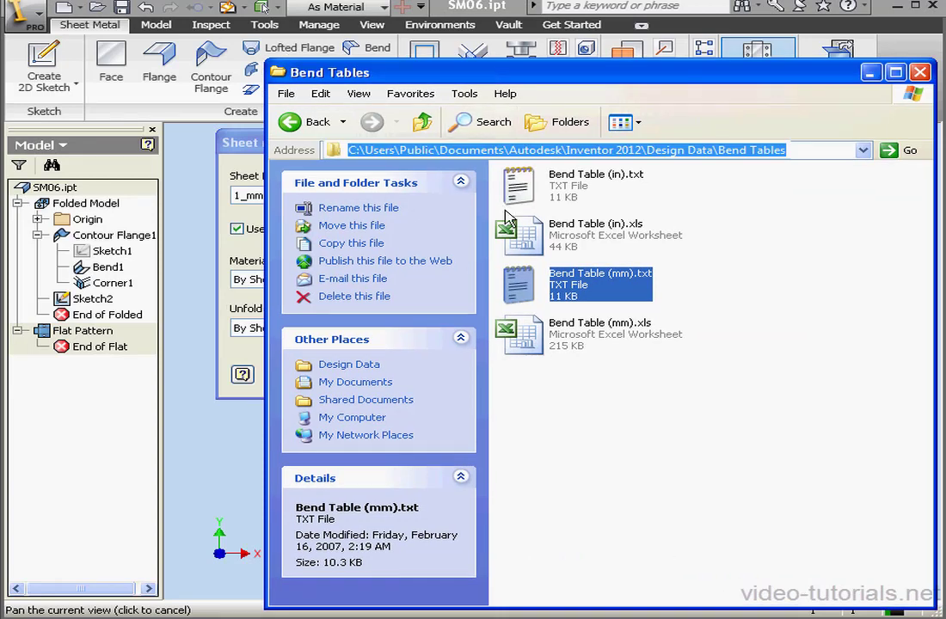
pyautogui.click(547, 240)
pyautogui.click(598, 332)
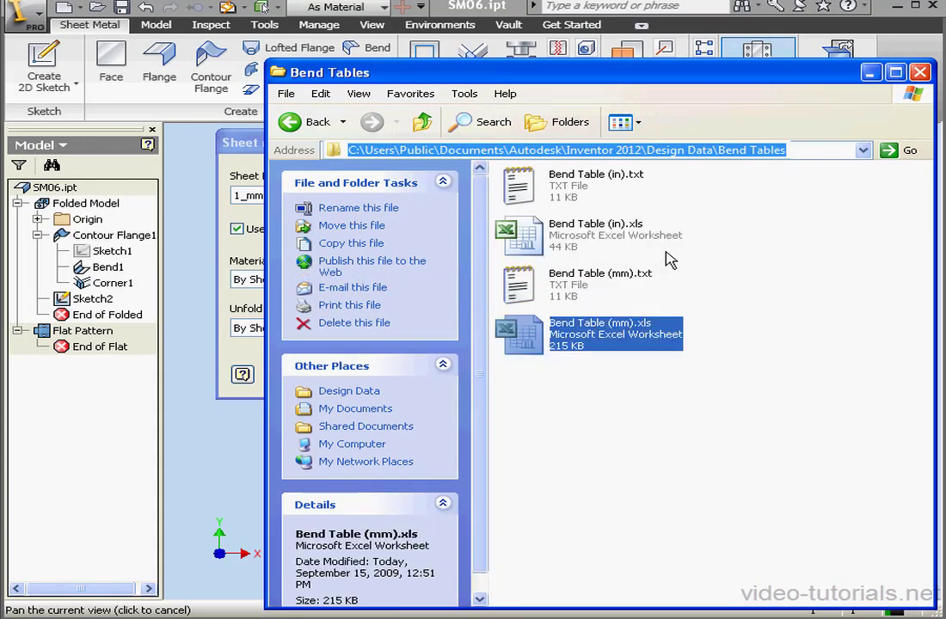
pyautogui.moveTo(623, 76); pyautogui.dragTo(860, 69)
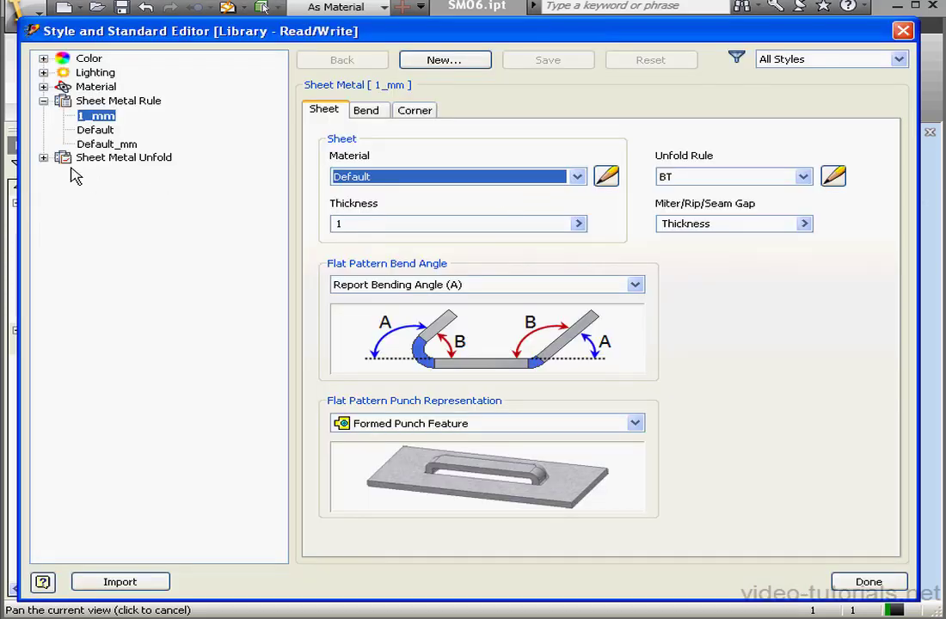
# Create a new unfold rule named BT_3 based on BT_2
pyautogui.click(44, 157)
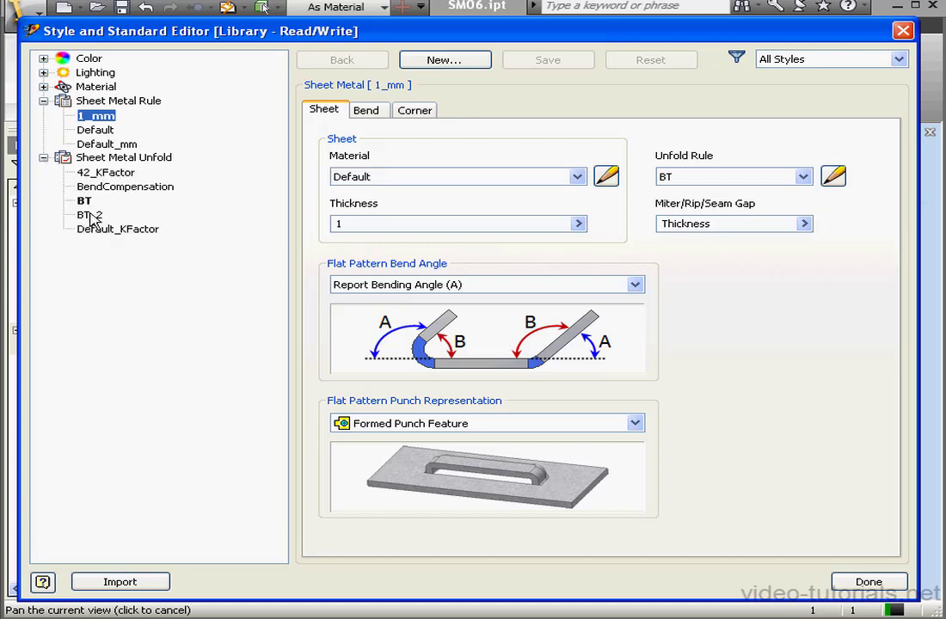
pyautogui.click(90, 215)
pyautogui.click(458, 62)
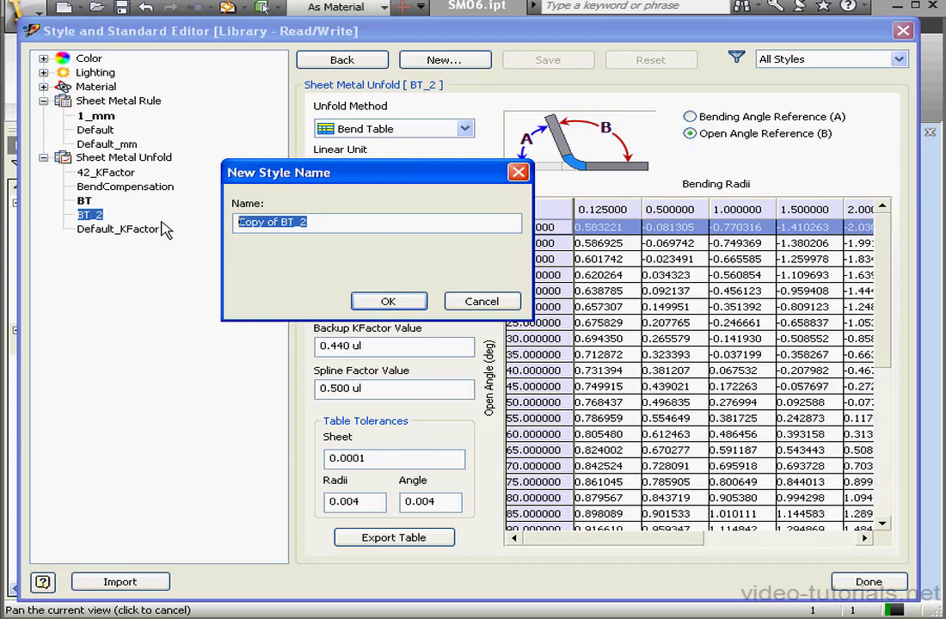
pyautogui.write('BT_')
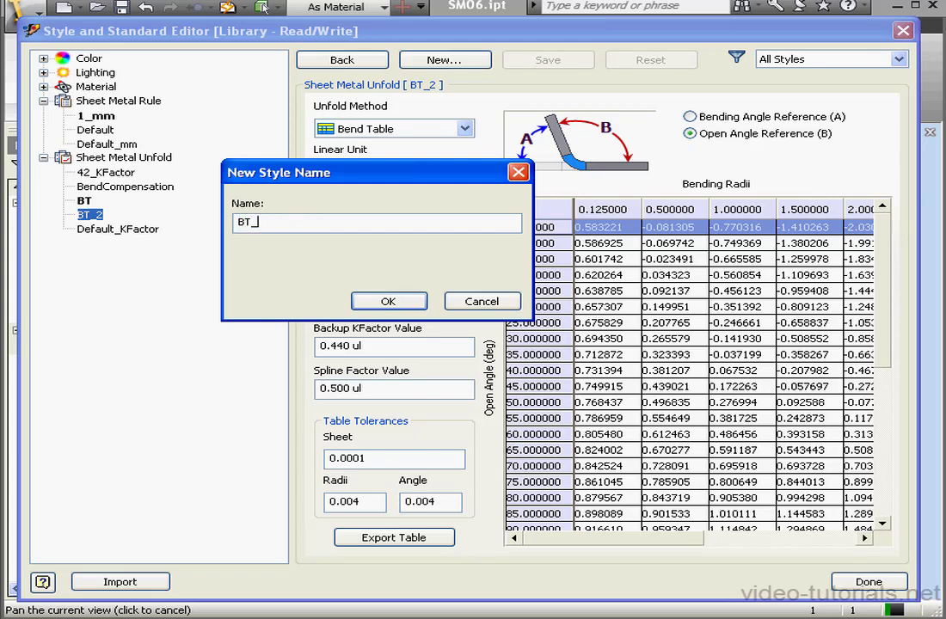
pyautogui.write('3')
pyautogui.click(370, 301)
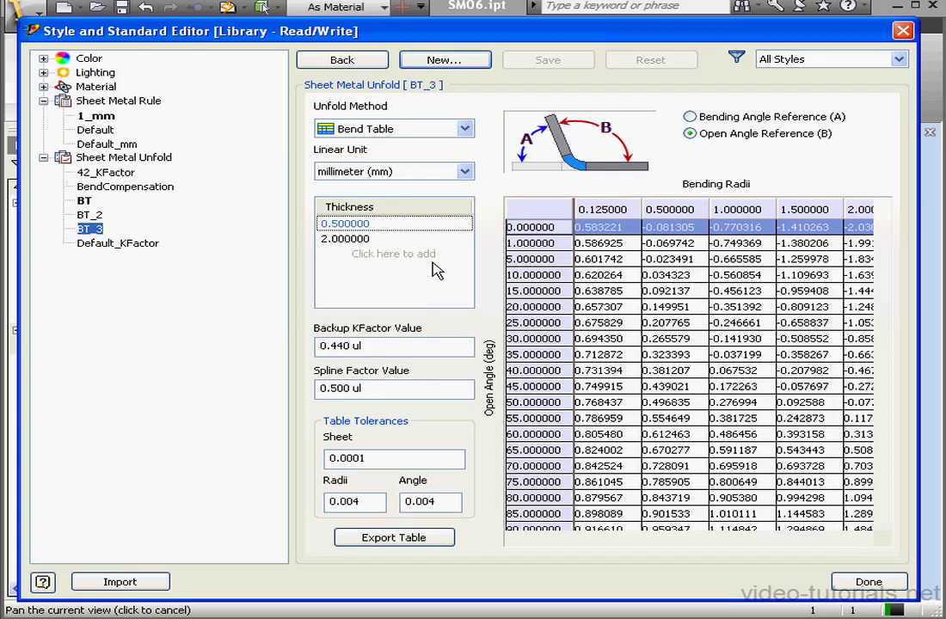
# Save BT_3 with the Linear unfold method, then switch it to Bend Table
pyautogui.click(464, 129)
pyautogui.click(449, 148)
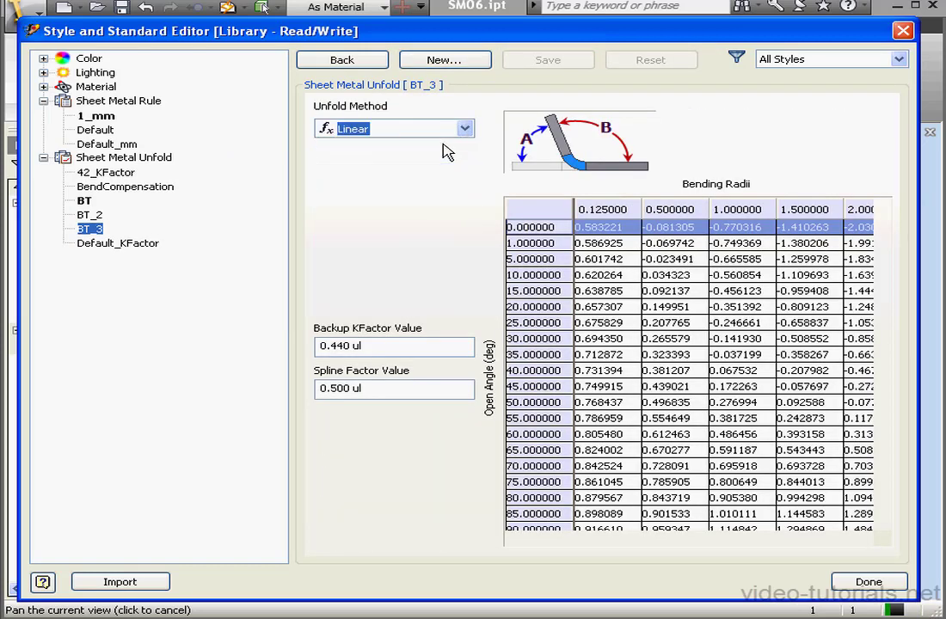
pyautogui.click(550, 61)
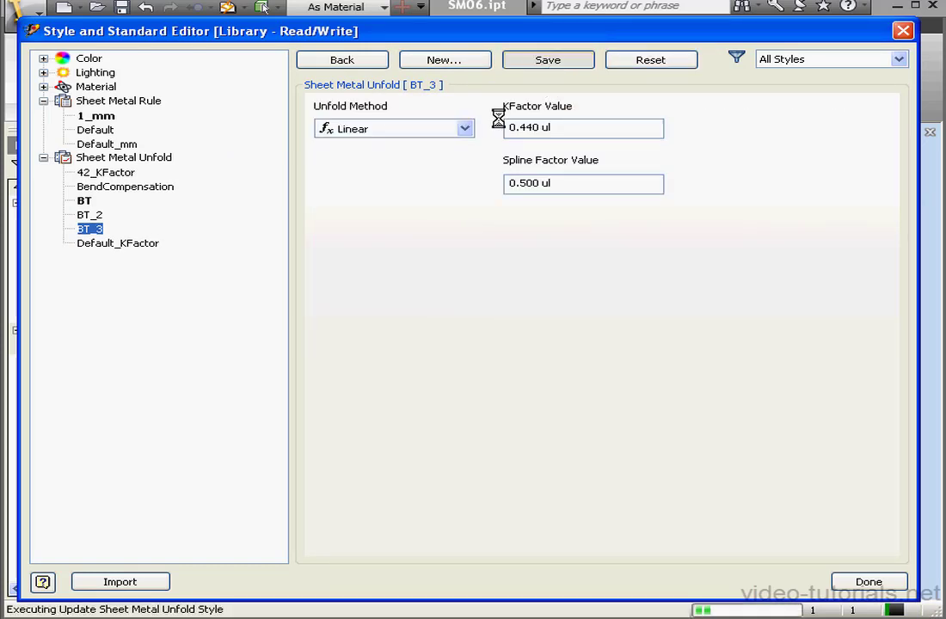
pyautogui.click(465, 129)
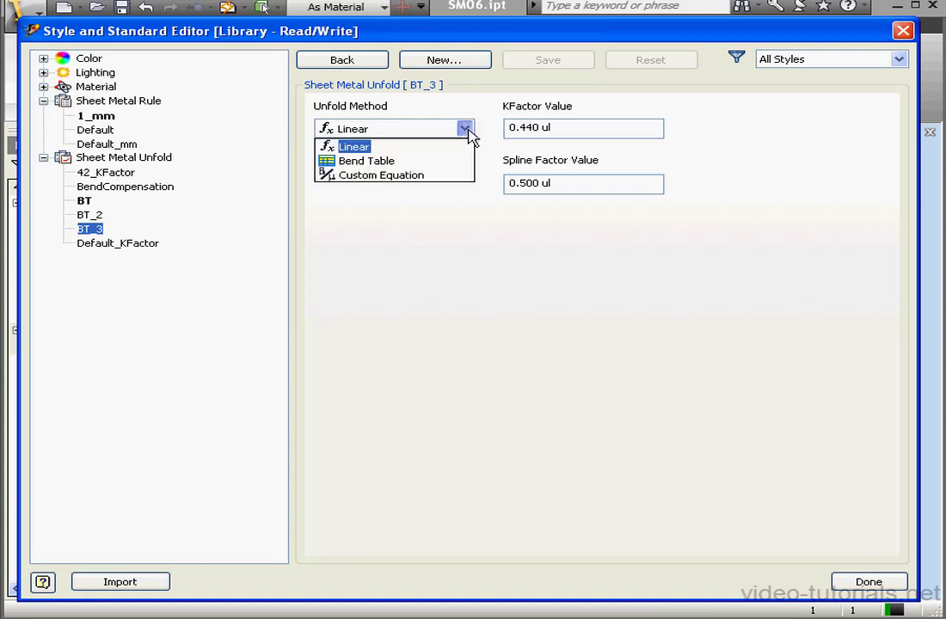
pyautogui.click(401, 161)
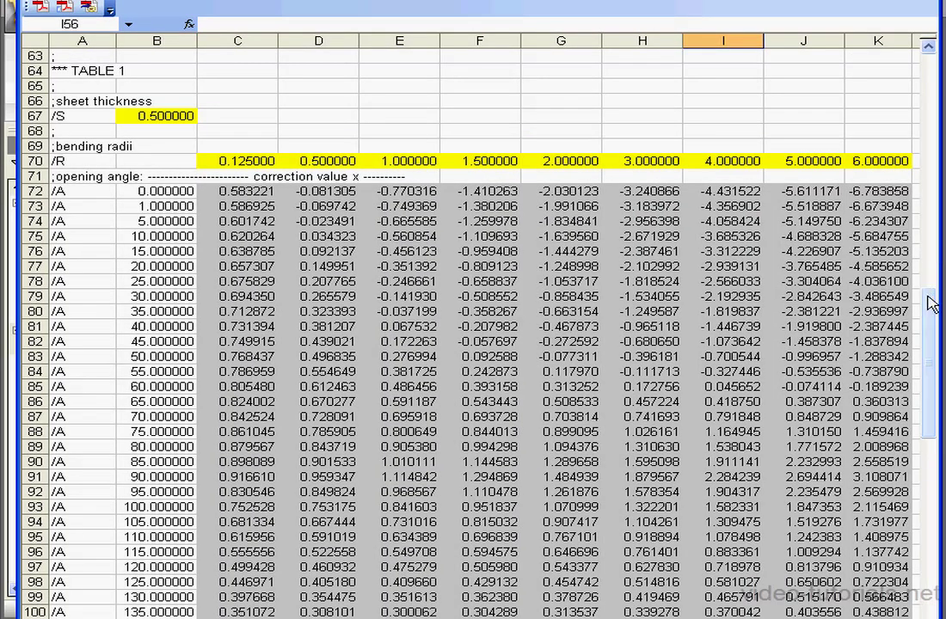
# Copy Excel block B70:G103 with radii 0.125–2.0 and angles 0–150
pyautogui.moveTo(929, 302); pyautogui.dragTo(905, 323)
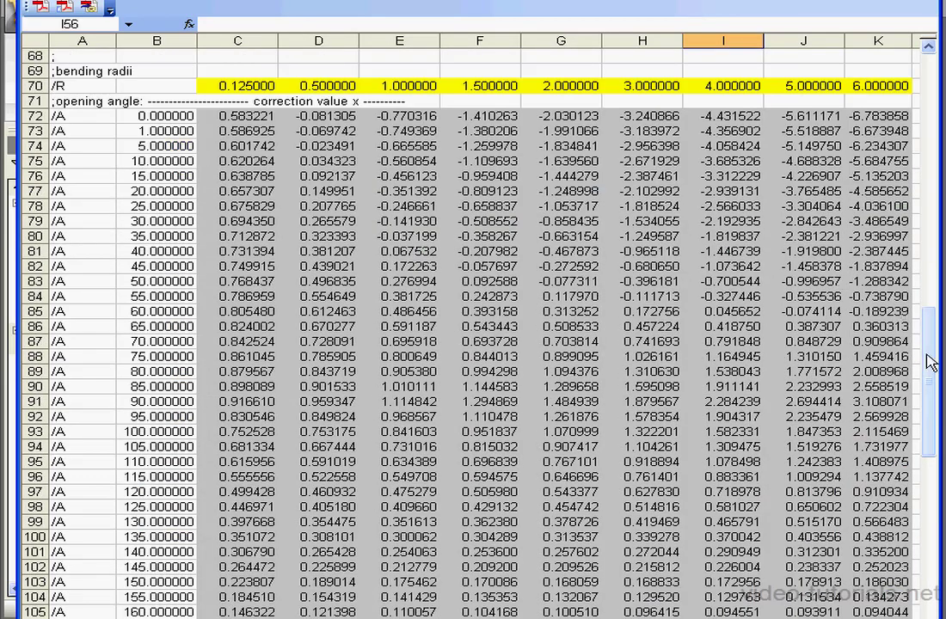
pyautogui.moveTo(932, 362); pyautogui.dragTo(932, 327)
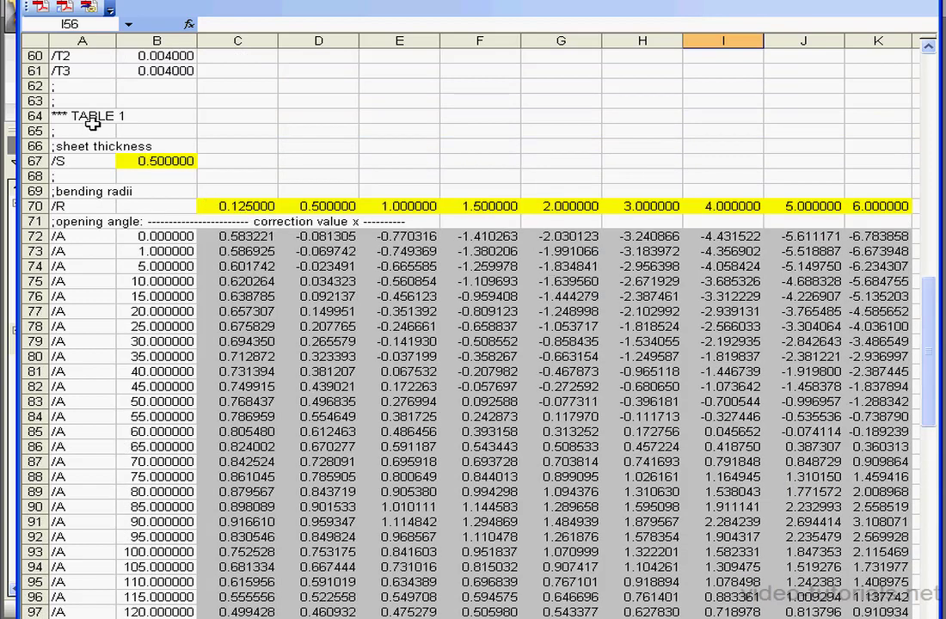
pyautogui.moveTo(922, 334); pyautogui.dragTo(763, 420)
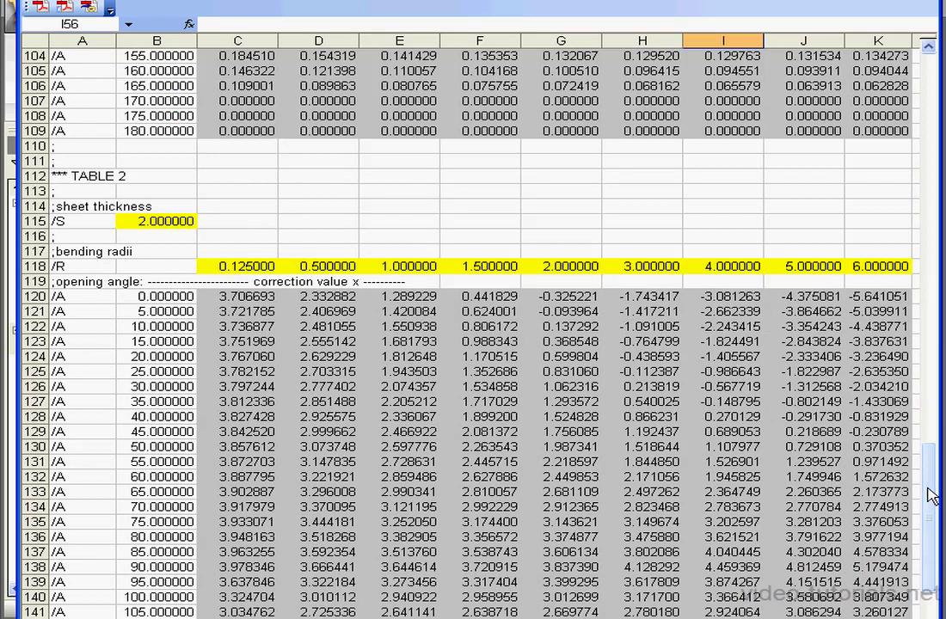
pyautogui.moveTo(933, 496); pyautogui.dragTo(916, 354)
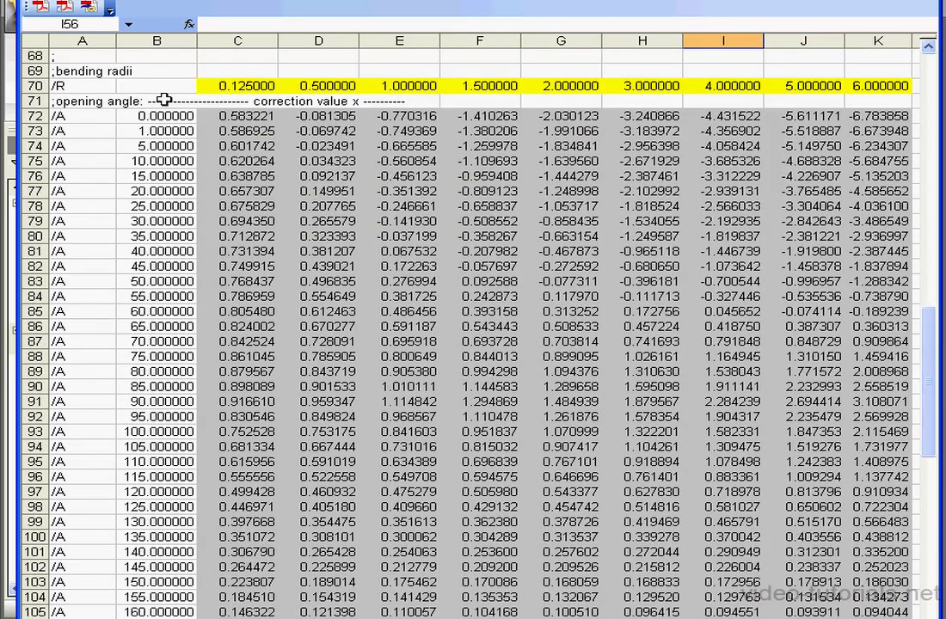
pyautogui.moveTo(148, 84); pyautogui.dragTo(593, 576)
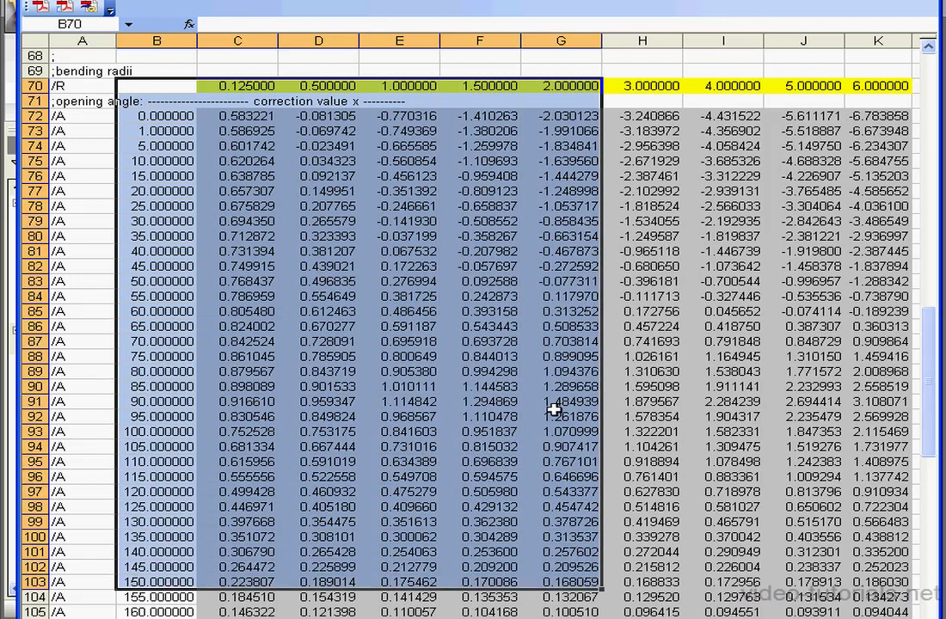
pyautogui.rightClick(389, 208)
pyautogui.click(435, 236)
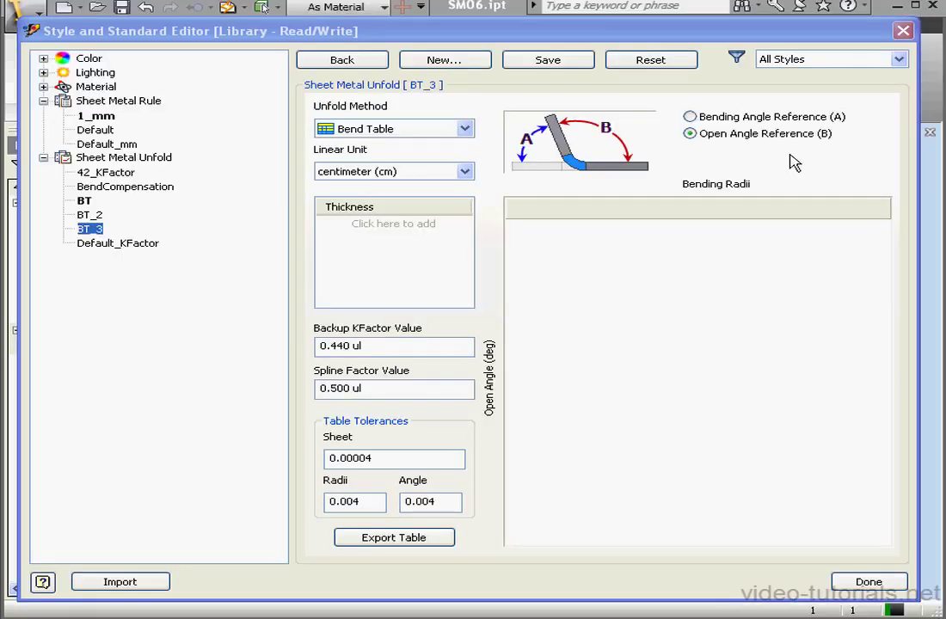
# Add a .5 thickness to BT_3, paste the Excel table into it, and delete the blank first row
pyautogui.click(405, 224)
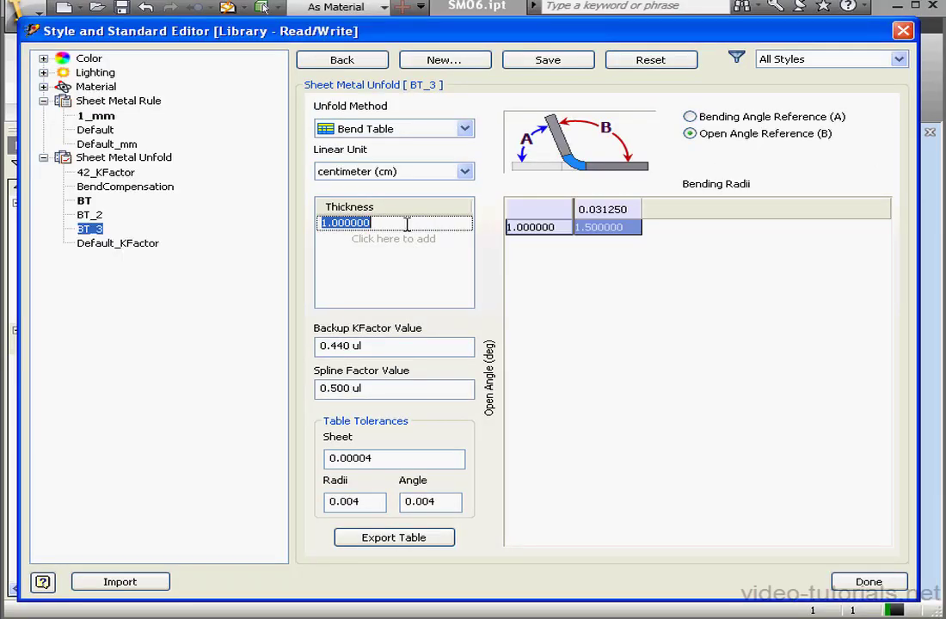
pyautogui.write('.5')
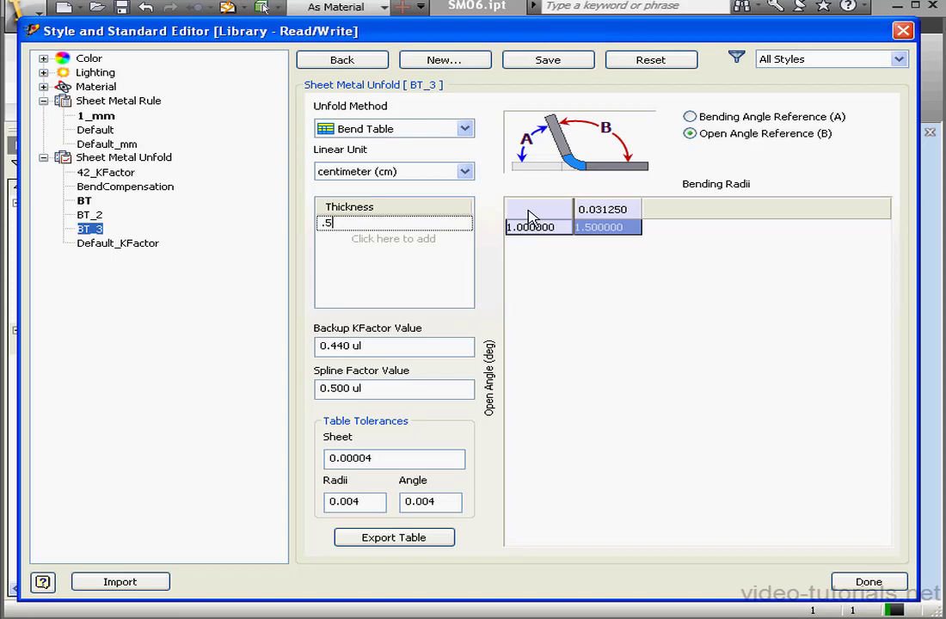
pyautogui.rightClick(529, 215)
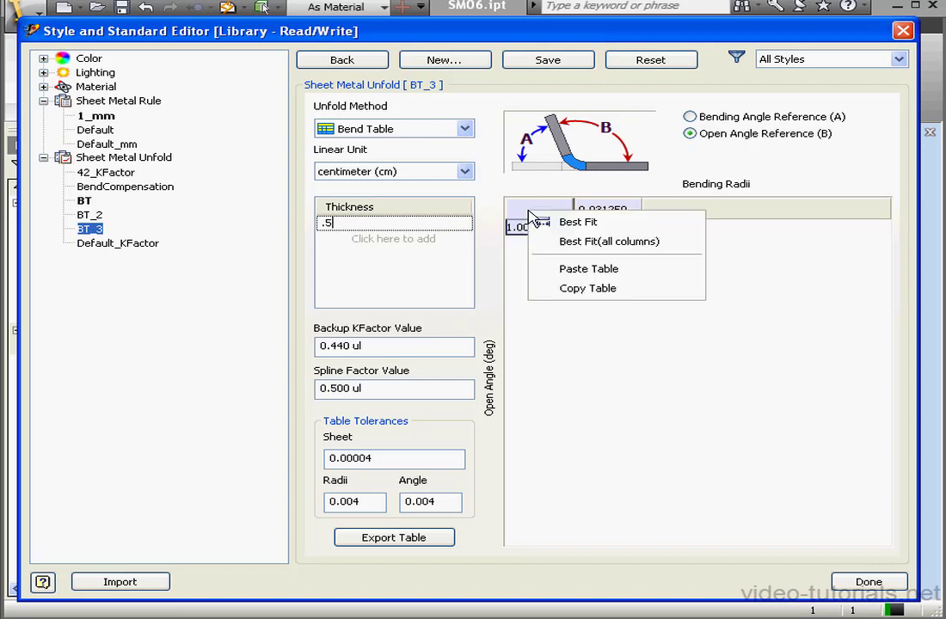
pyautogui.click(593, 268)
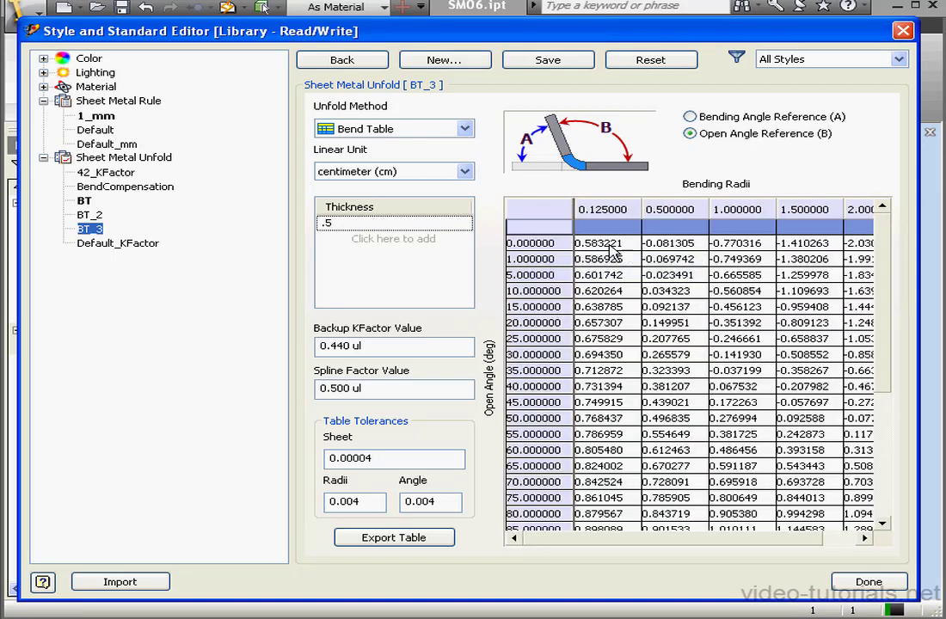
pyautogui.rightClick(537, 234)
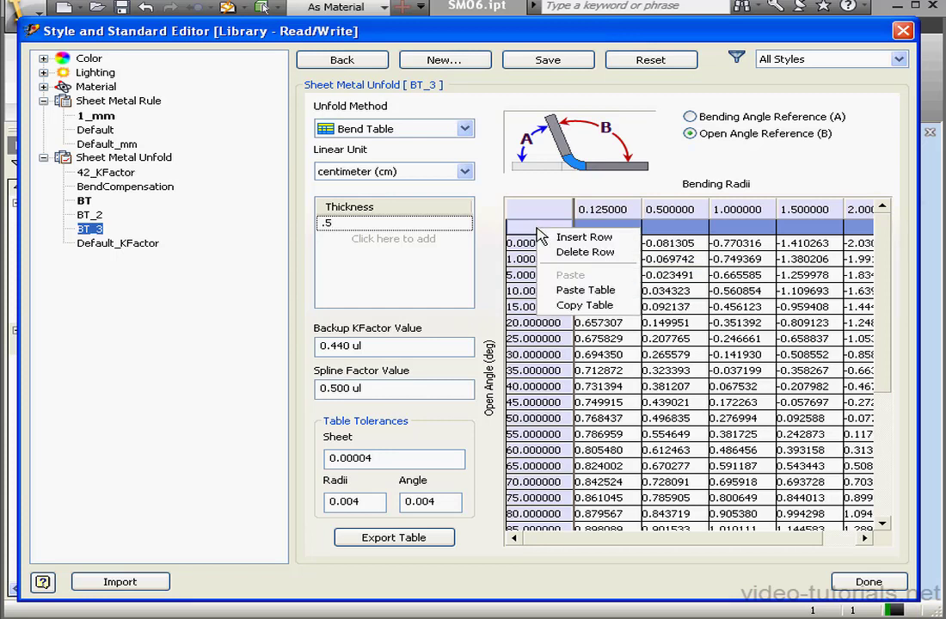
pyautogui.click(593, 252)
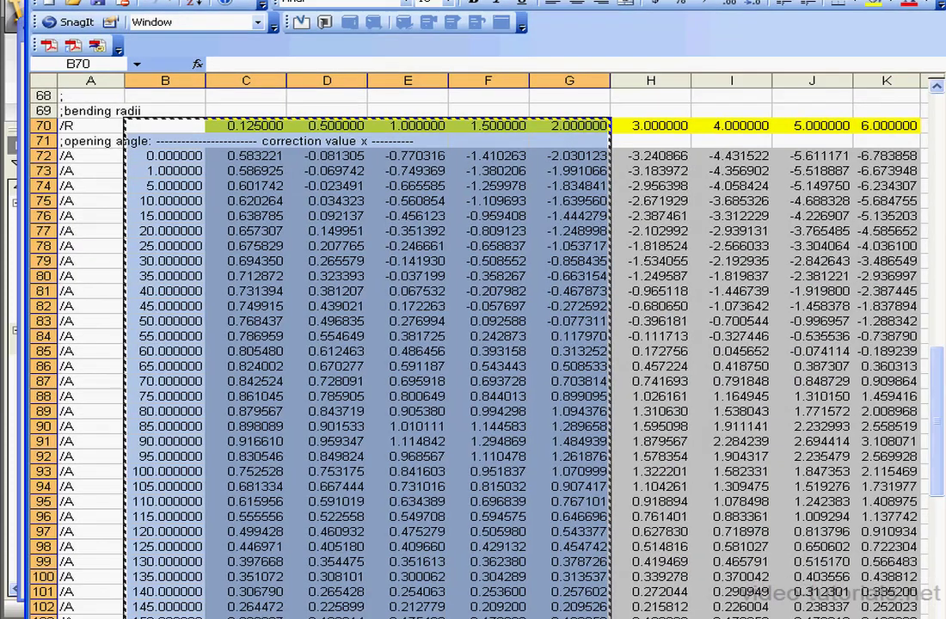
# Copy Table 2's block B118:D134 with radii 0.125 and 0.5 and angles 0–70
pyautogui.scroll(-15, 473, 344)
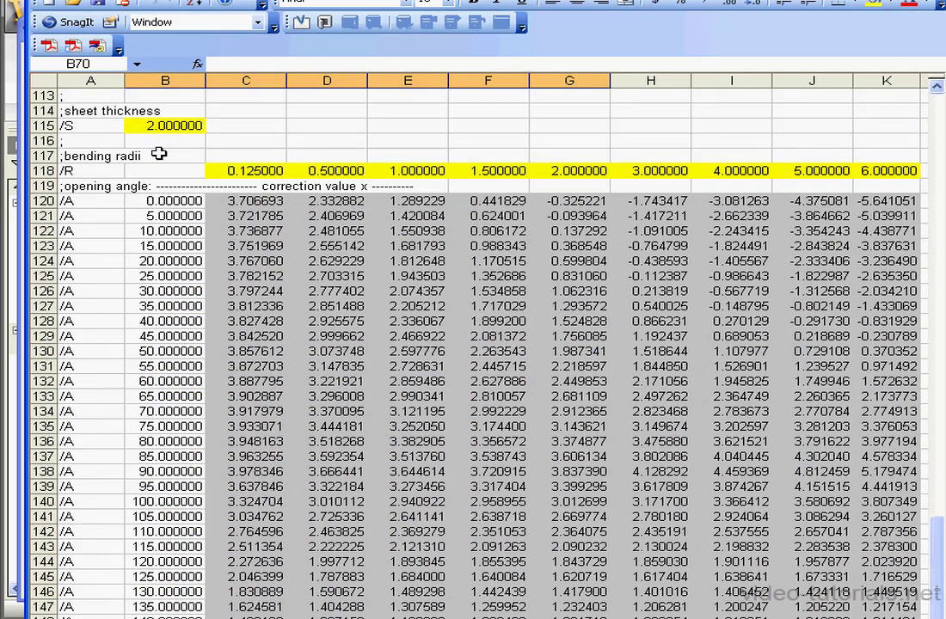
pyautogui.moveTo(157, 171); pyautogui.dragTo(354, 415)
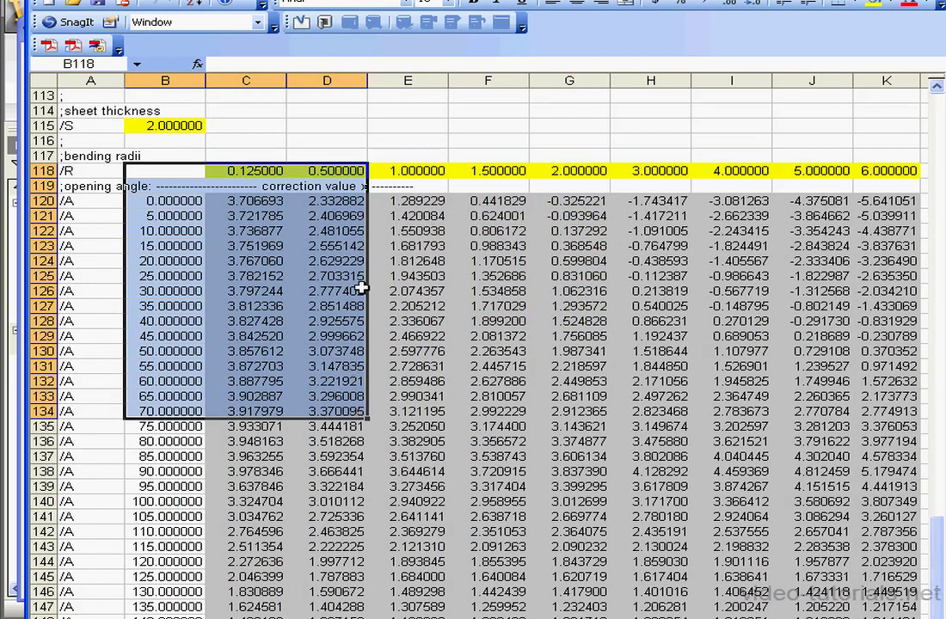
pyautogui.rightClick(263, 228)
pyautogui.click(311, 264)
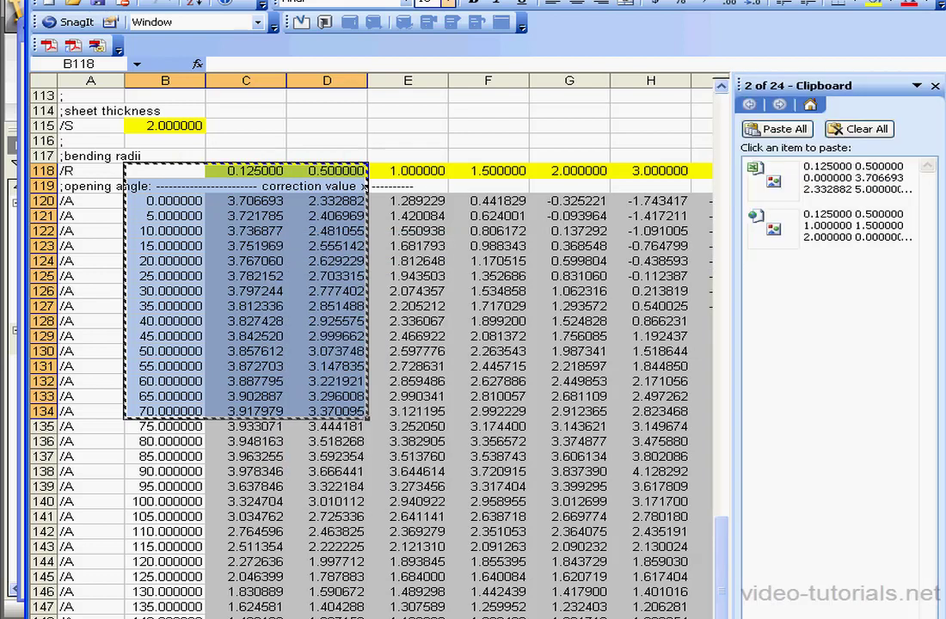
# Add thickness 2 to BT_3, paste the second table, delete its blank row, and save the style
pyautogui.hotkey('alt', 'Tab')
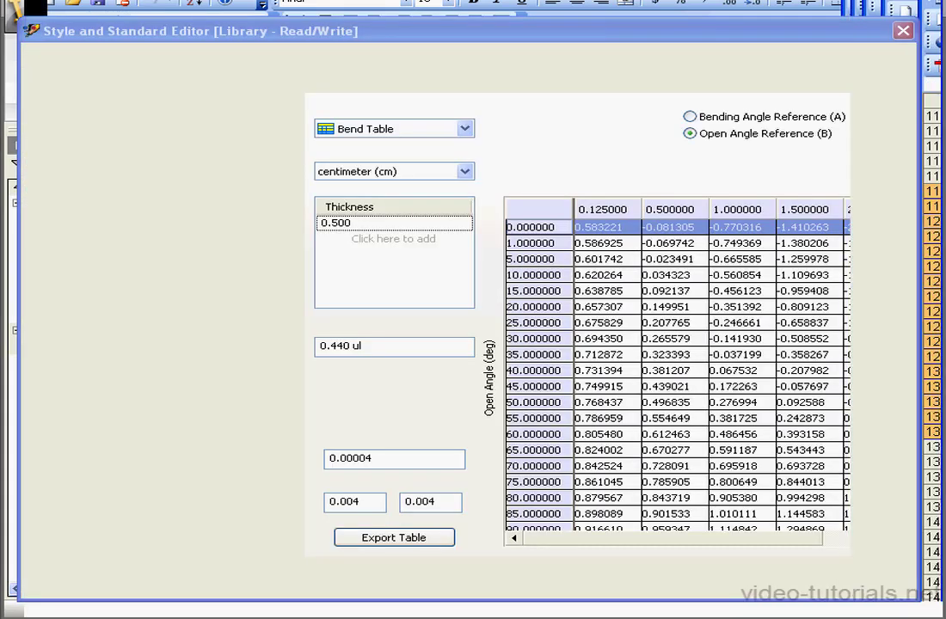
pyautogui.click(378, 239)
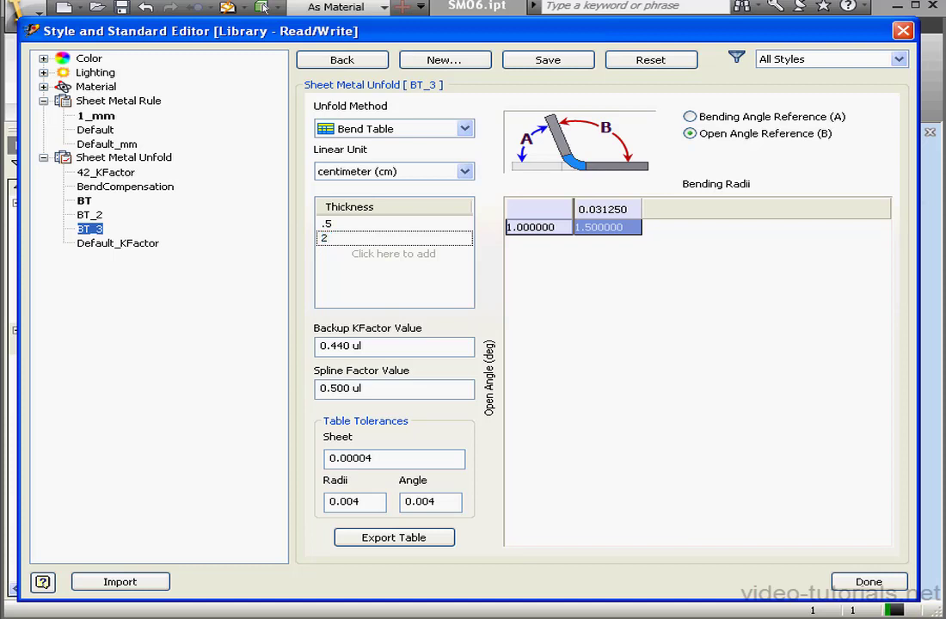
pyautogui.rightClick(528, 211)
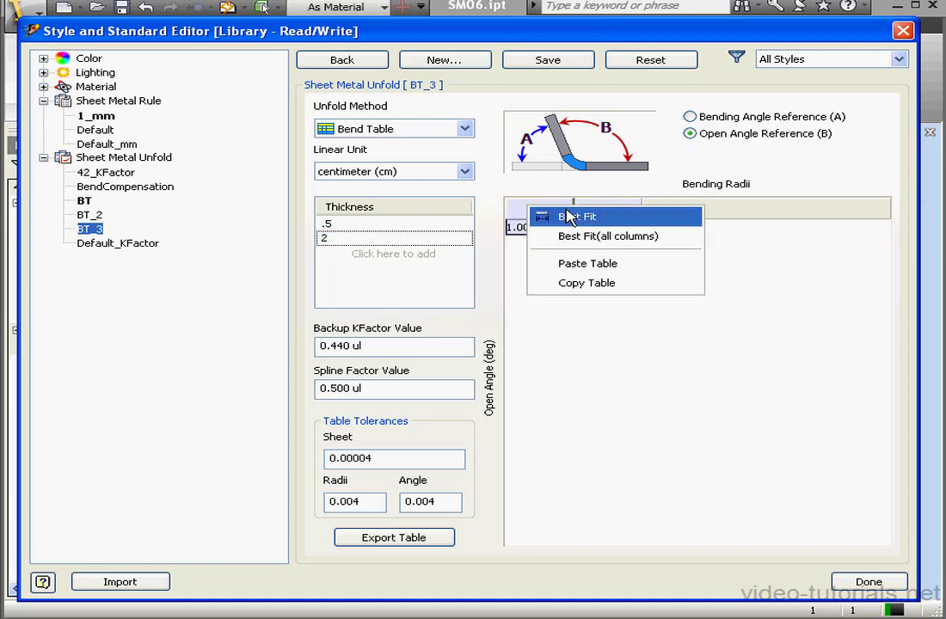
pyautogui.click(607, 265)
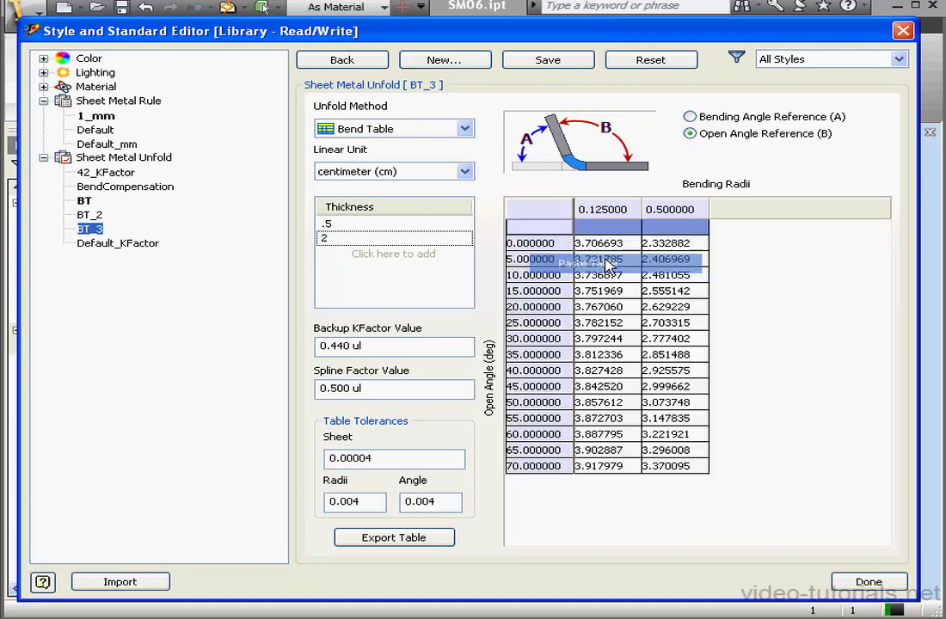
pyautogui.rightClick(542, 232)
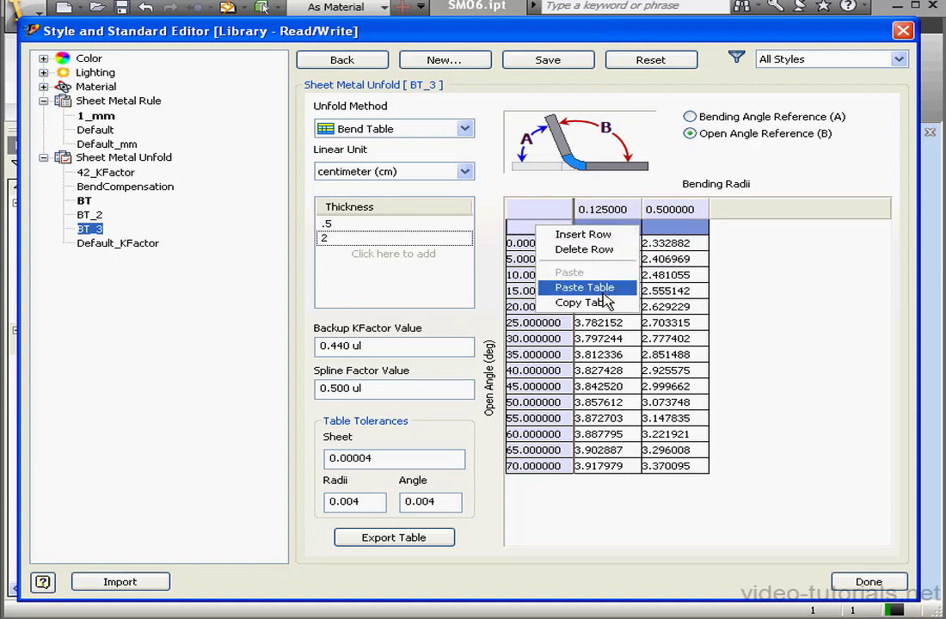
pyautogui.click(602, 250)
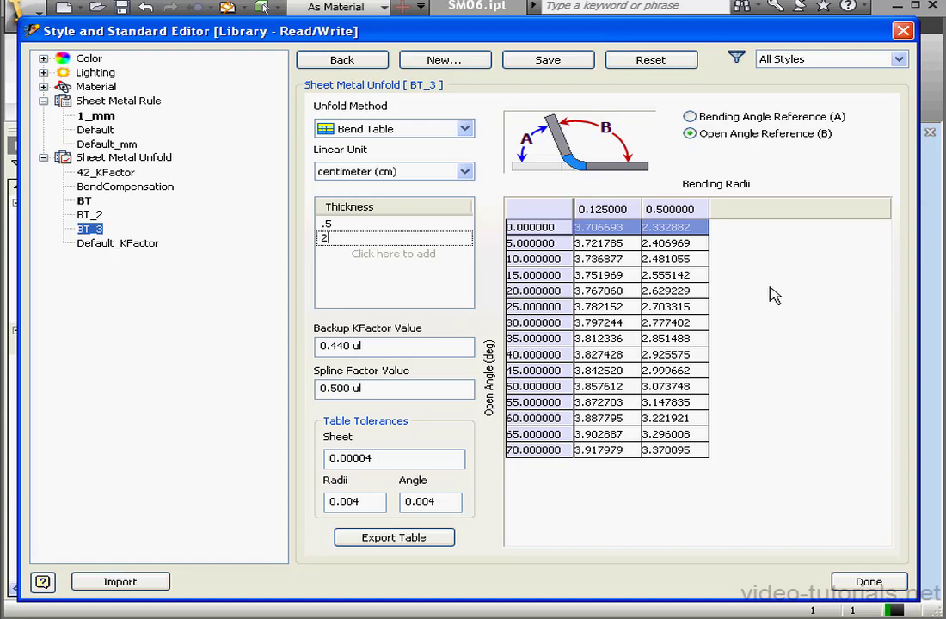
pyautogui.click(554, 62)
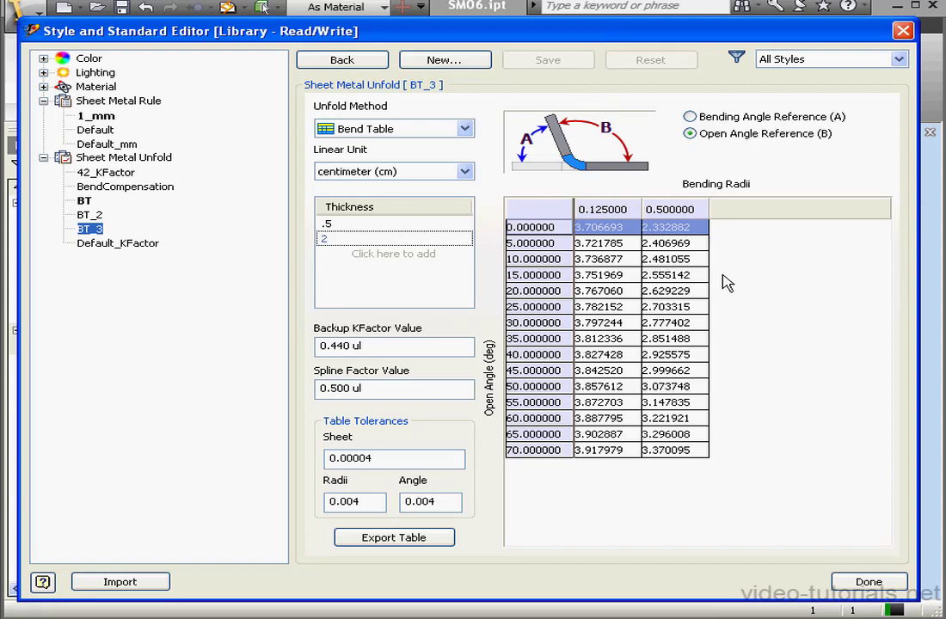
# Close the Style and Standard Editor with Done and cancel the Sheet Metal Defaults dialog
pyautogui.click(879, 585)
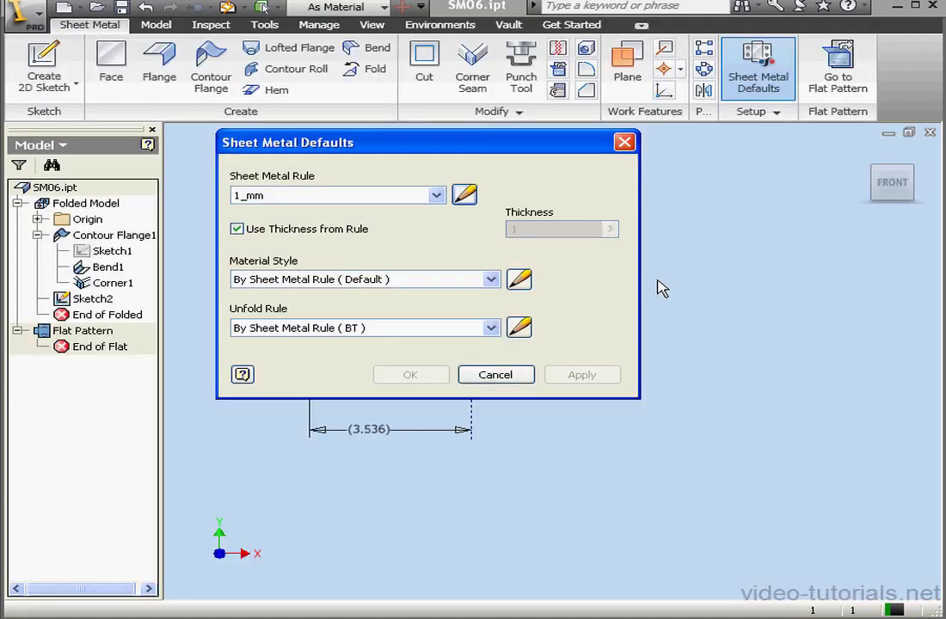
pyautogui.click(503, 376)
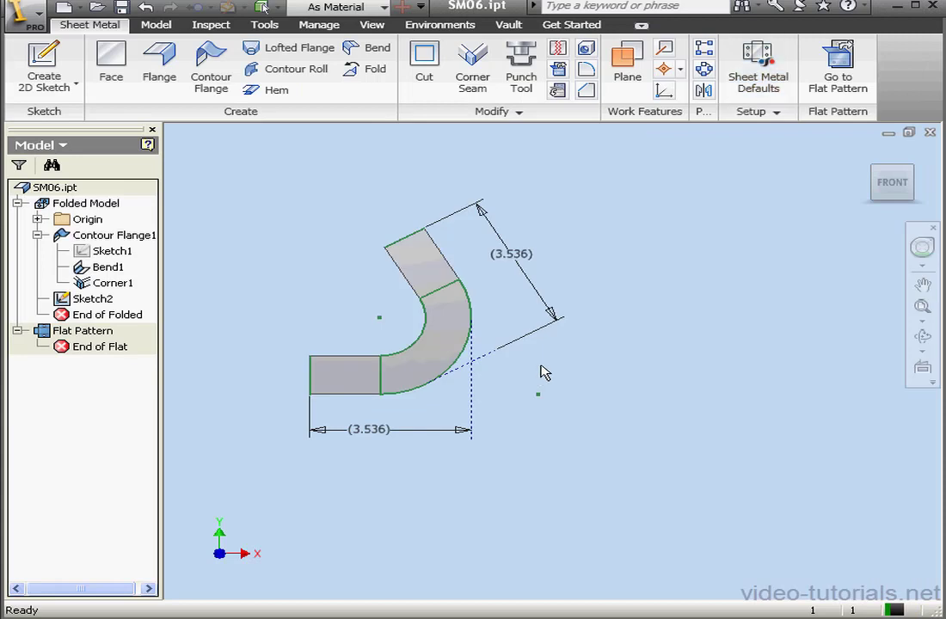